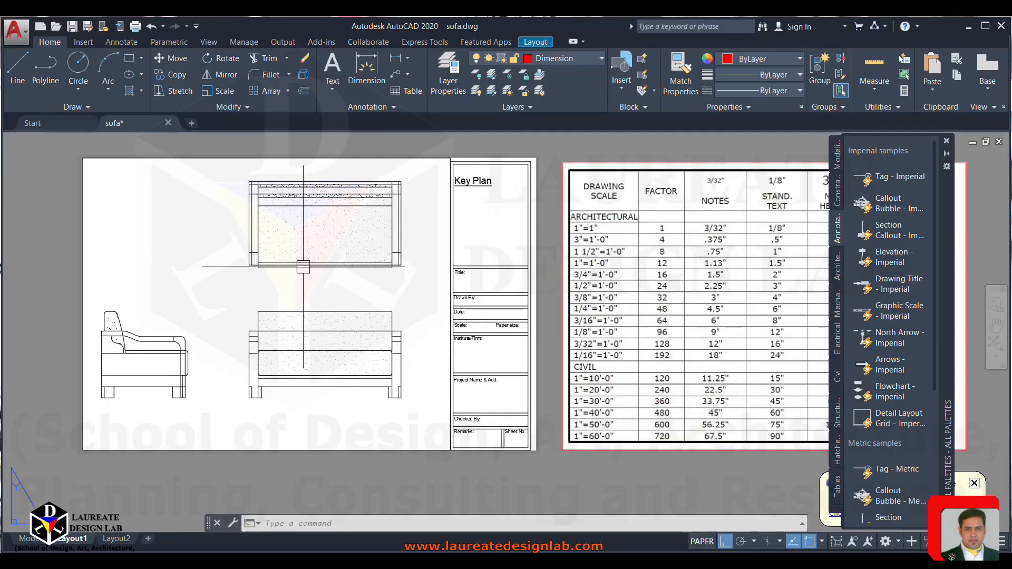
Review the existing dimension styles in the Dimension Style Manager and look at the options for creating a new style.
{"action": "key", "text": "Return"}
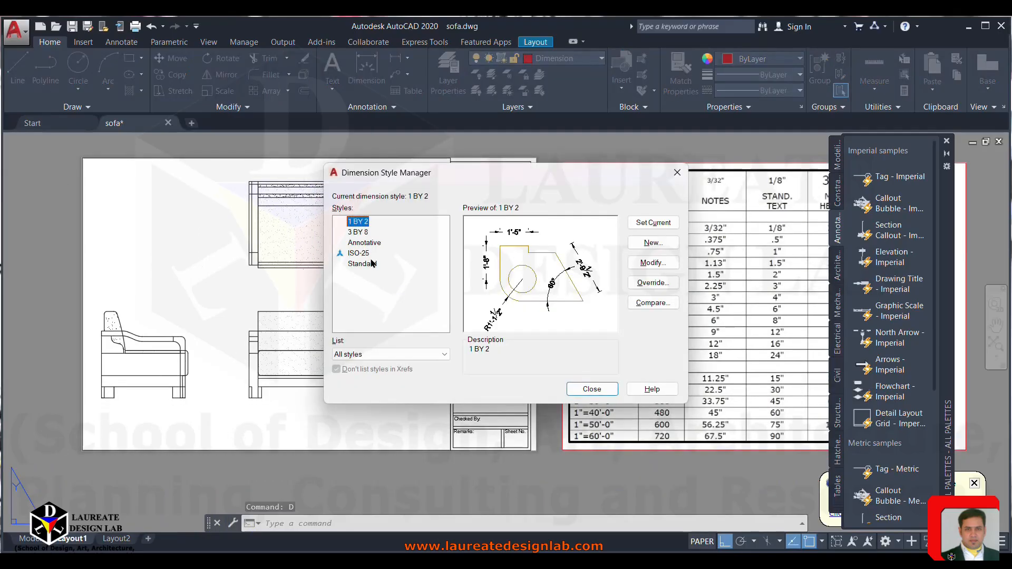
{"action": "left_click_drag", "start_coordinate": [567, 179], "coordinate": [478, 170]}
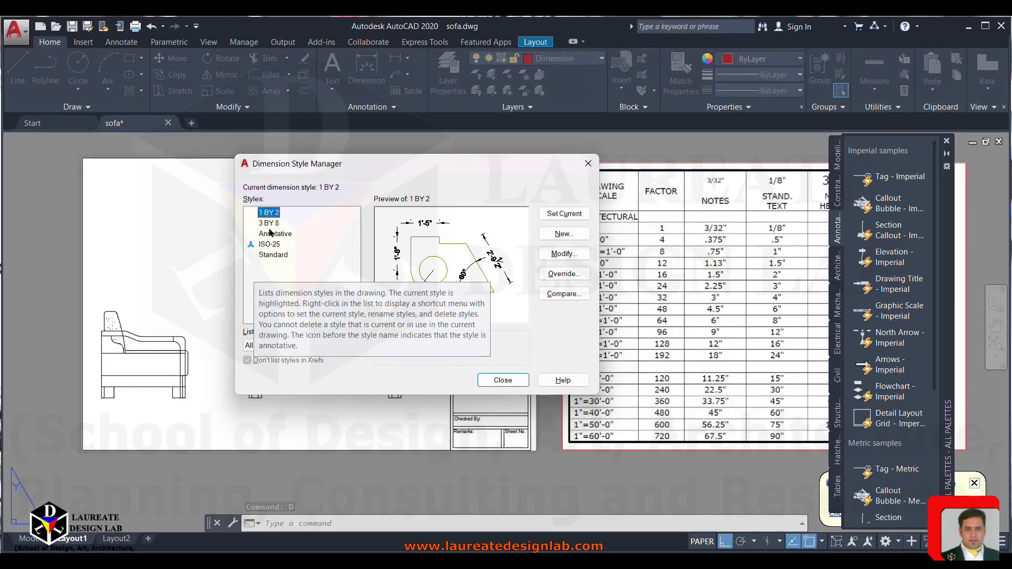
{"action": "left_click", "coordinate": [565, 234]}
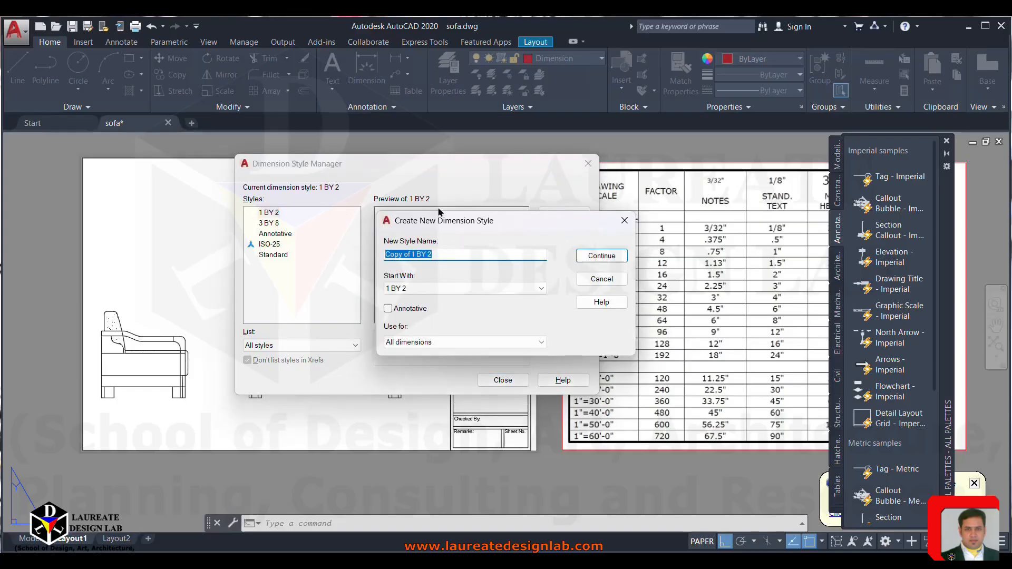
{"action": "left_click_drag", "start_coordinate": [498, 225], "coordinate": [452, 202]}
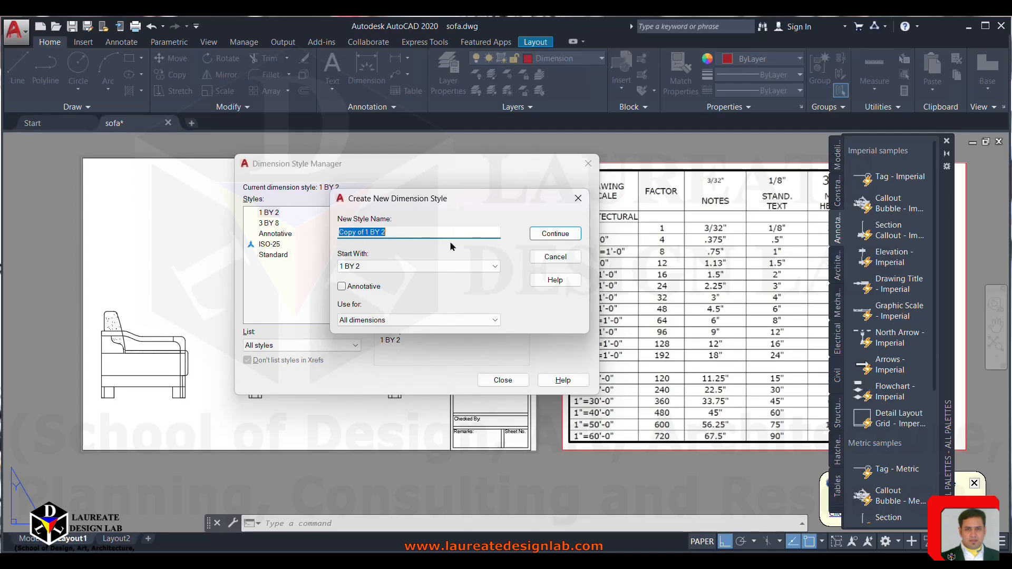
{"action": "left_click", "coordinate": [555, 257]}
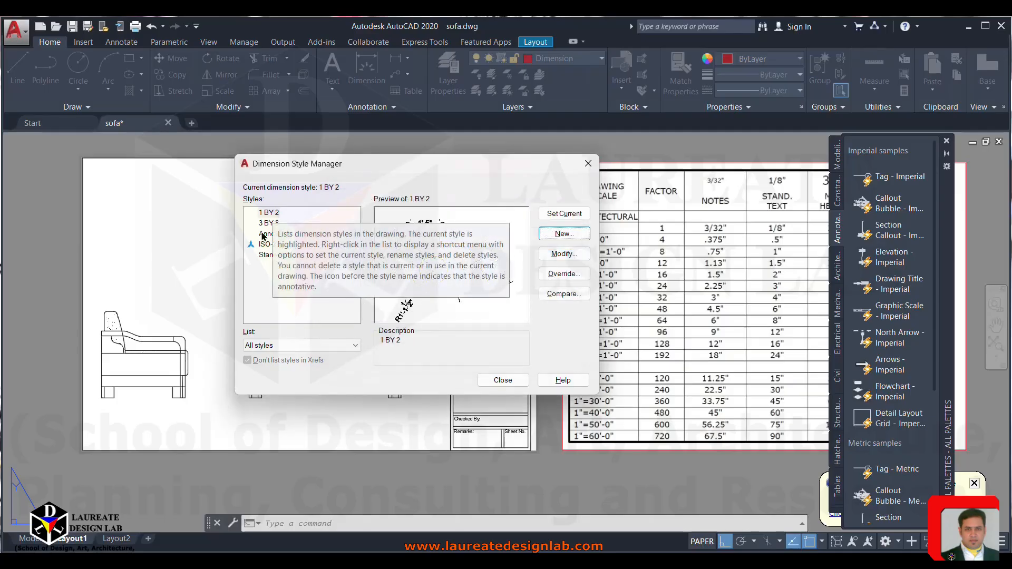
{"action": "left_click", "coordinate": [503, 381]}
Set the sheet's sofa viewport scale to 1-1/2" = 1'-0", recentre its plan and front views, and lock the viewport.
{"action": "scroll", "coordinate": [384, 282], "scroll_direction": "down", "scroll_amount": 3}
{"action": "scroll", "coordinate": [384, 283], "scroll_direction": "up", "scroll_amount": 5}
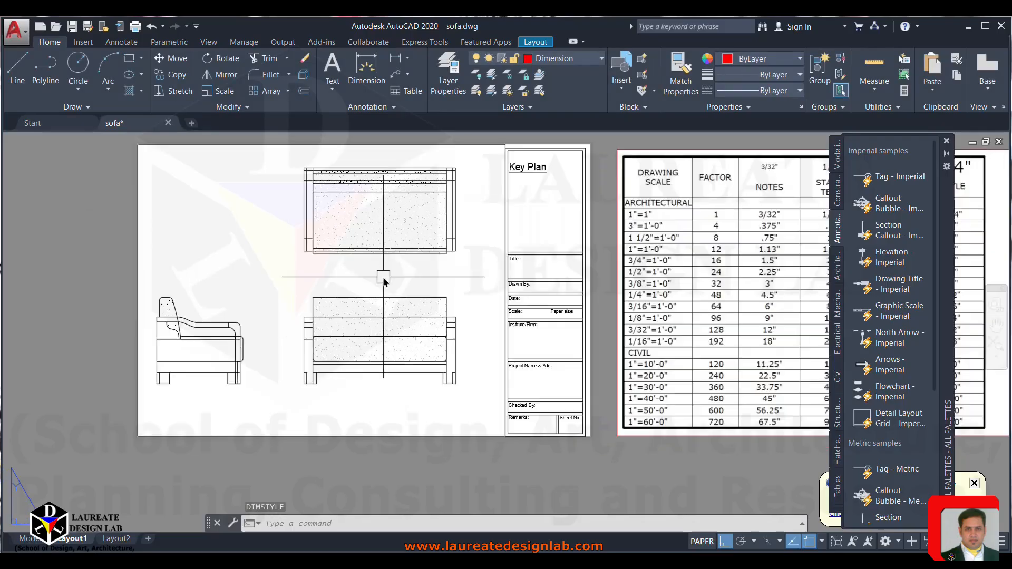
{"action": "middle_click_drag", "start_coordinate": [384, 279], "coordinate": [396, 270]}
{"action": "double_click", "coordinate": [260, 269]}
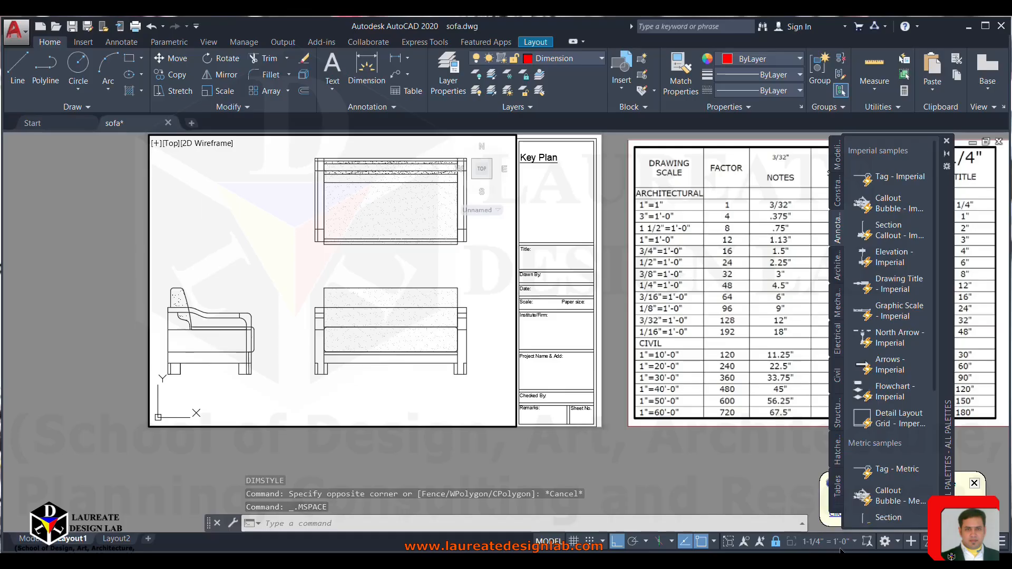
{"action": "left_click", "coordinate": [825, 546]}
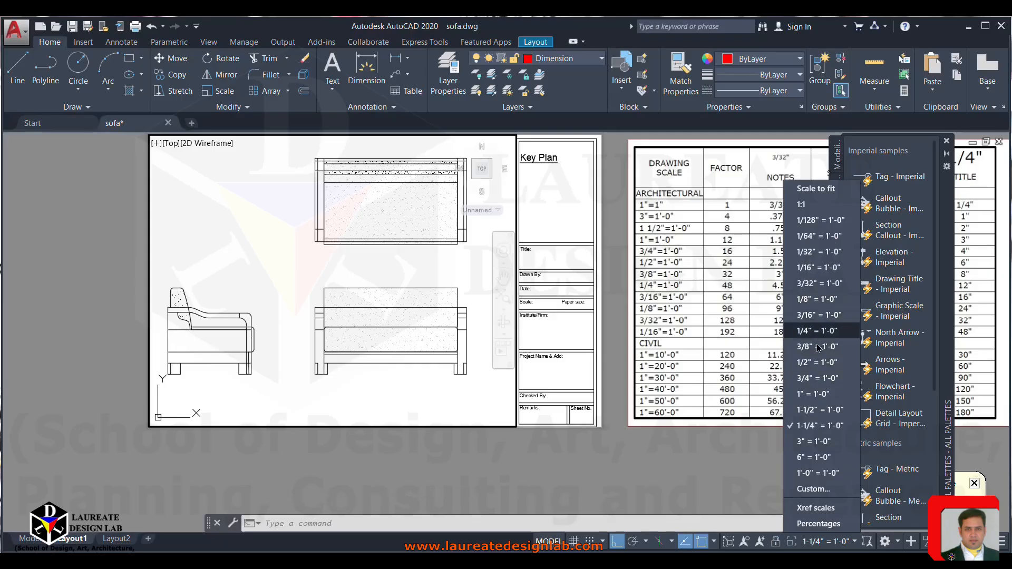
{"action": "left_click", "coordinate": [817, 411]}
{"action": "mouse_move", "coordinate": [465, 260]}
{"action": "middle_mouse_down"}
{"action": "mouse_move", "coordinate": [448, 289]}
{"action": "mouse_move", "coordinate": [425, 274]}
{"action": "middle_mouse_up"}
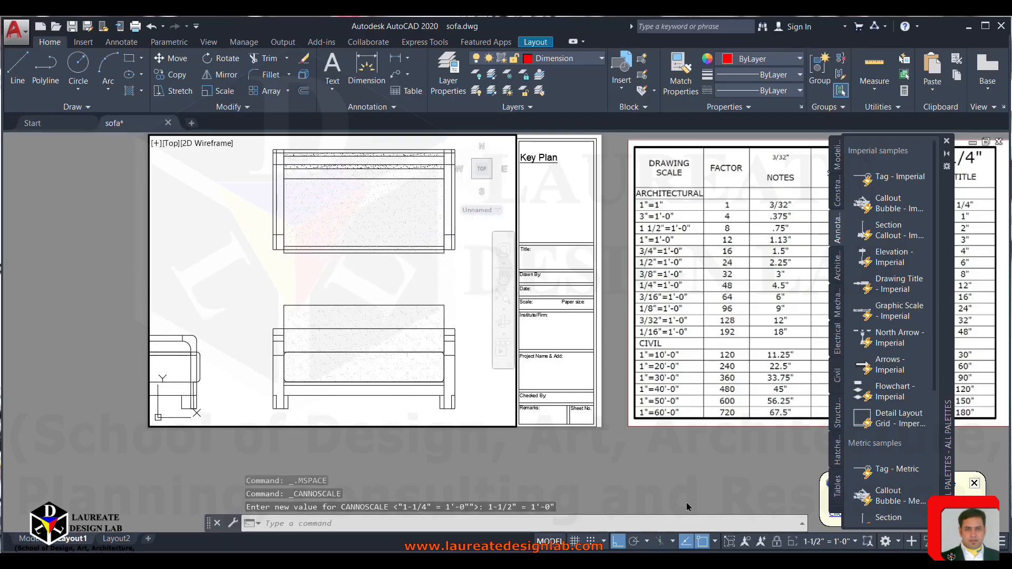
Create a rectangular viewport with MVIEW directly below the title-block sheet, about as wide as the sheet.
{"action": "scroll", "coordinate": [365, 309], "scroll_direction": "down", "scroll_amount": 4}
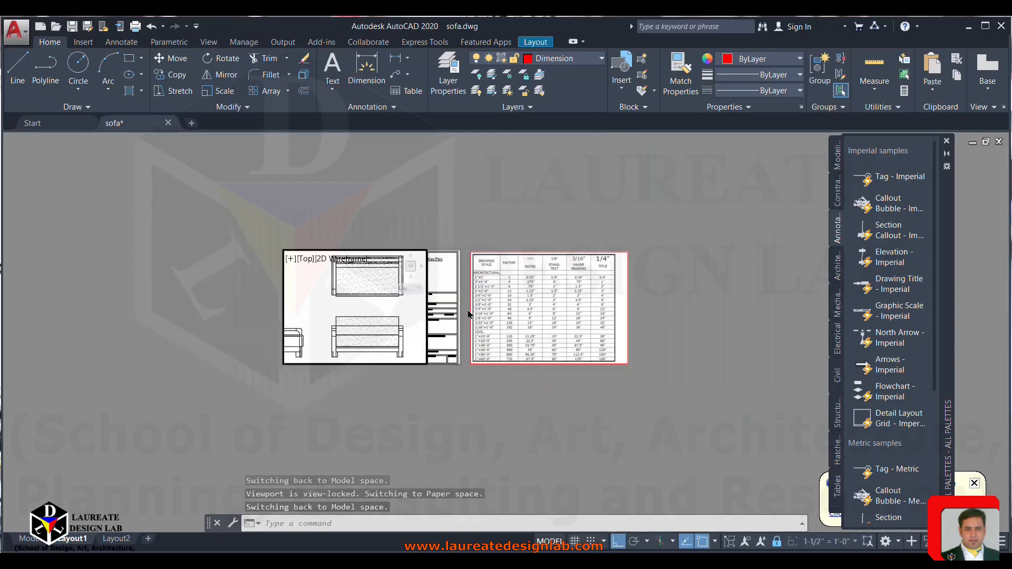
{"action": "scroll", "coordinate": [404, 313], "scroll_direction": "up", "scroll_amount": 2}
{"action": "type", "text": "MV"}
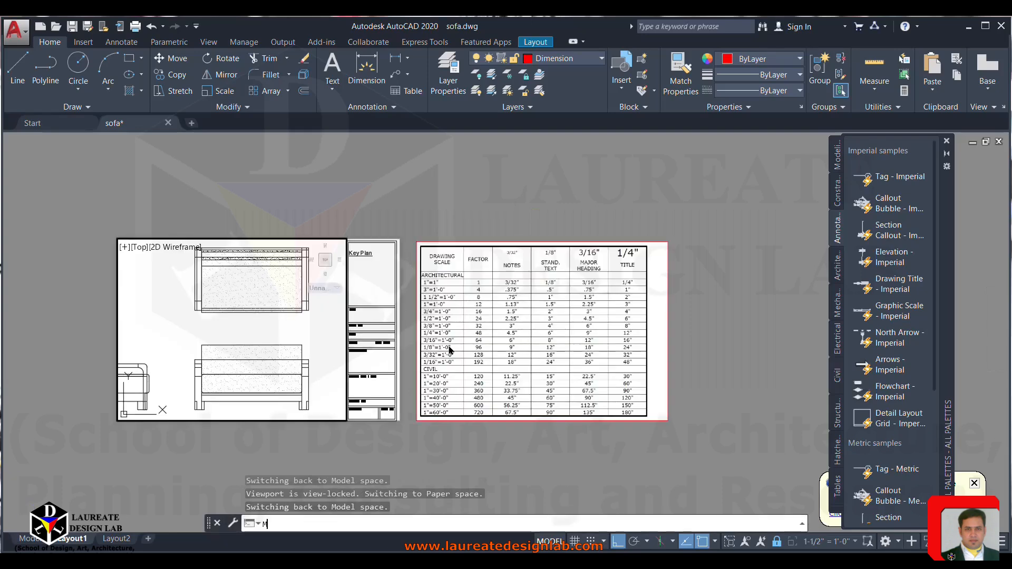
{"action": "key", "text": "Return"}
{"action": "middle_click_drag", "start_coordinate": [246, 317], "coordinate": [292, 223]}
{"action": "left_click", "coordinate": [160, 339]}
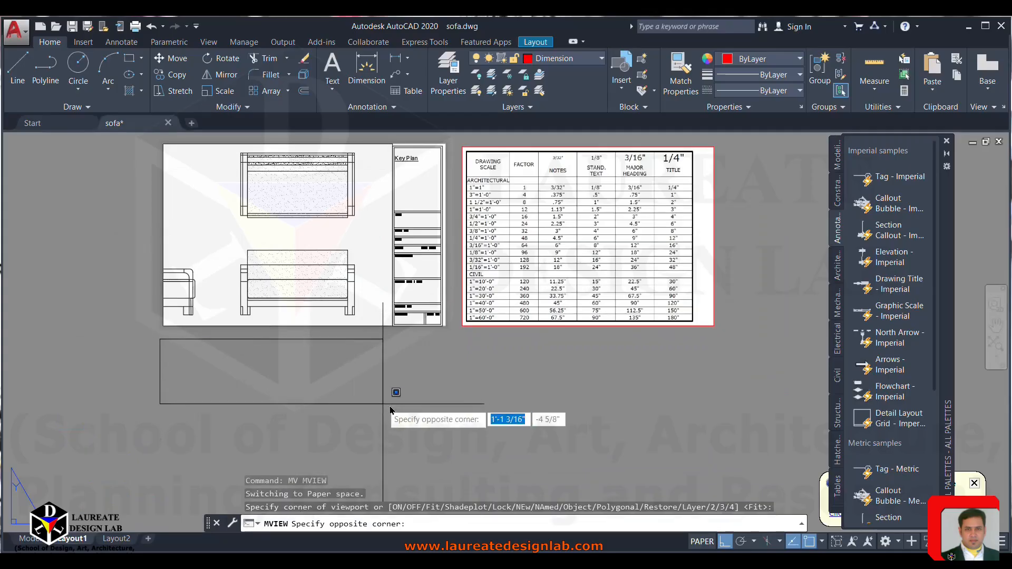
{"action": "left_click", "coordinate": [445, 475]}
Frame the sofa's side view inside the new viewport below the sheet.
{"action": "scroll", "coordinate": [351, 428], "scroll_direction": "up", "scroll_amount": 4}
{"action": "middle_click_drag", "start_coordinate": [353, 429], "coordinate": [268, 338]}
{"action": "scroll", "coordinate": [370, 389], "scroll_direction": "up", "scroll_amount": 2}
{"action": "middle_click_drag", "start_coordinate": [379, 393], "coordinate": [457, 378]}
{"action": "middle_click_drag", "start_coordinate": [347, 398], "coordinate": [370, 391]}
{"action": "scroll", "coordinate": [332, 399], "scroll_direction": "up", "scroll_amount": 2}
{"action": "middle_click_drag", "start_coordinate": [314, 407], "coordinate": [352, 420]}
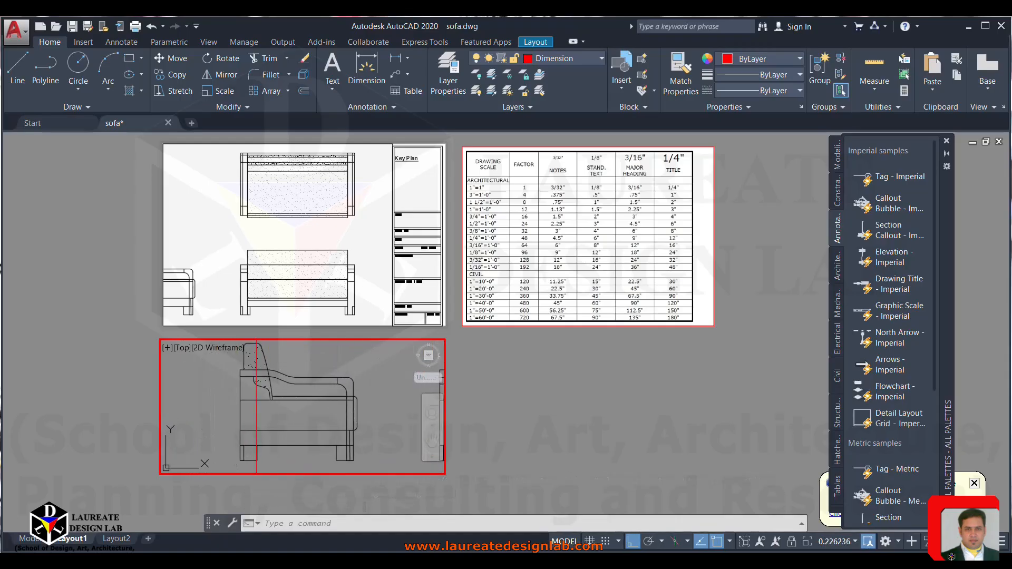
Set the side-view viewport's scale to 3" = 1'-0" and lock the viewport.
{"action": "left_click", "coordinate": [843, 543]}
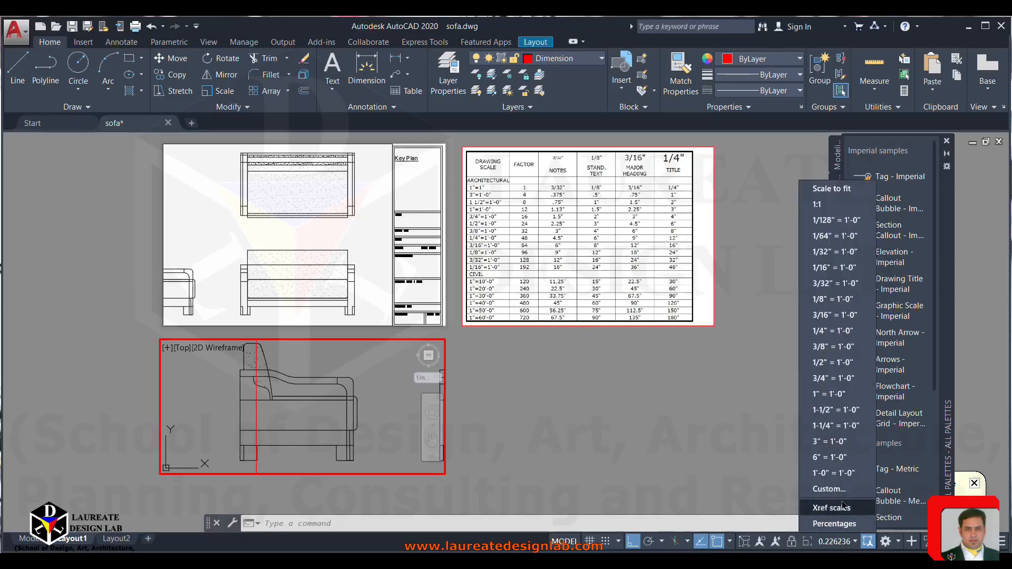
{"action": "left_click", "coordinate": [832, 448]}
{"action": "middle_click_drag", "start_coordinate": [323, 407], "coordinate": [329, 417]}
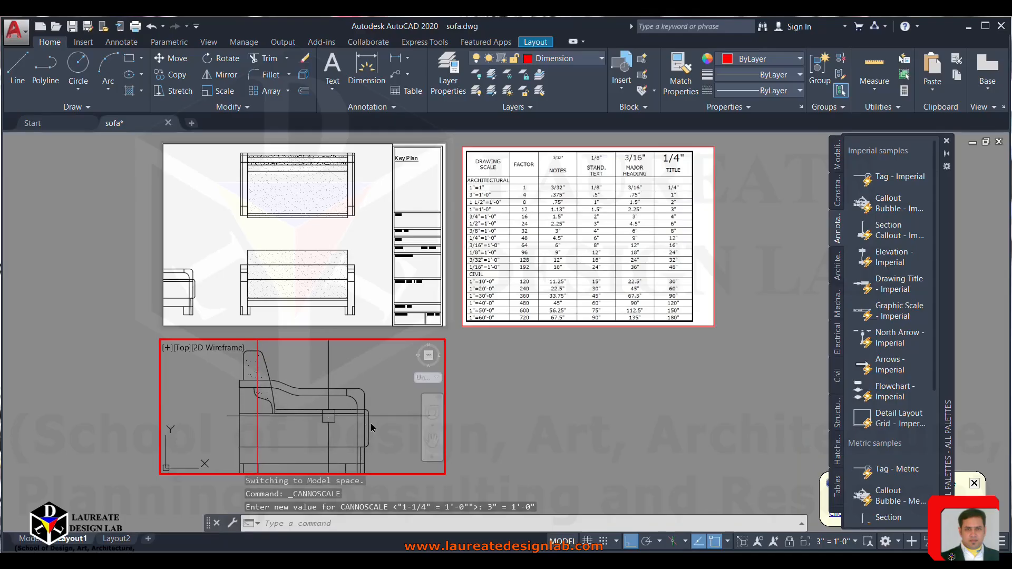
{"action": "left_click", "coordinate": [791, 542]}
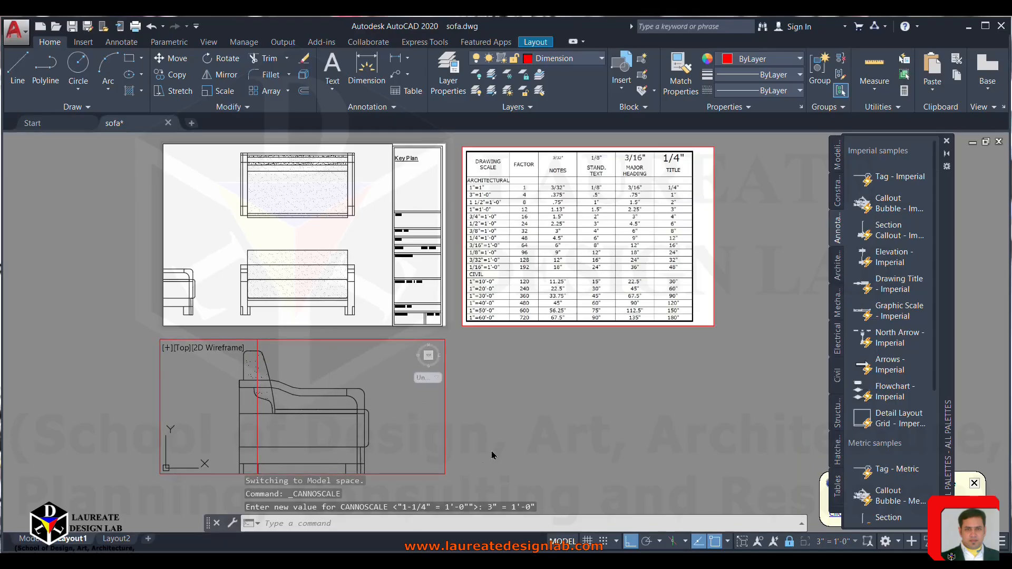
Return to paper space and stretch the side-view viewport's lower edge downward to include the full sofa legs.
{"action": "middle_click_drag", "start_coordinate": [441, 456], "coordinate": [469, 388]}
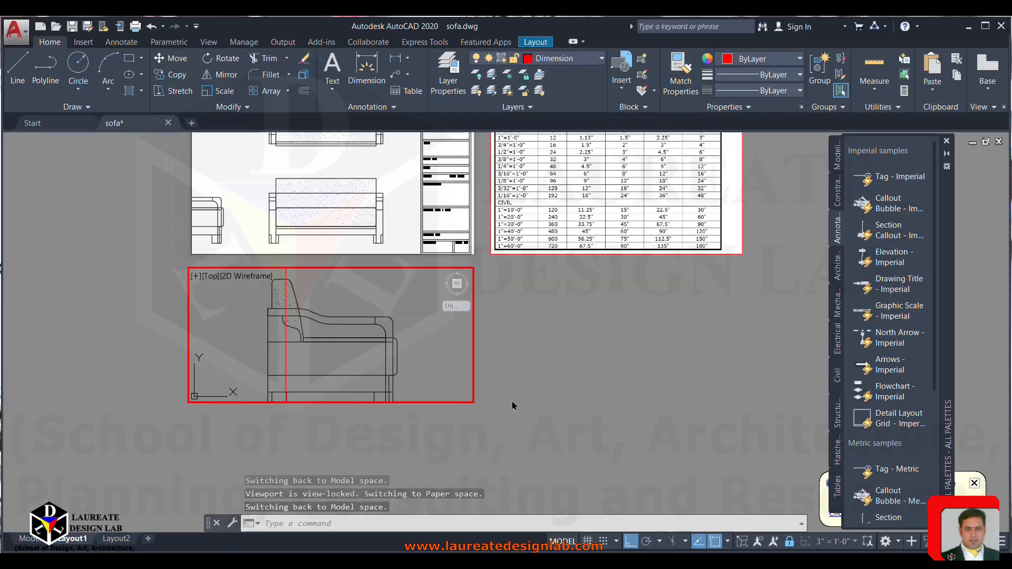
{"action": "double_click", "coordinate": [506, 406]}
{"action": "left_click", "coordinate": [472, 402]}
{"action": "left_click", "coordinate": [474, 403]}
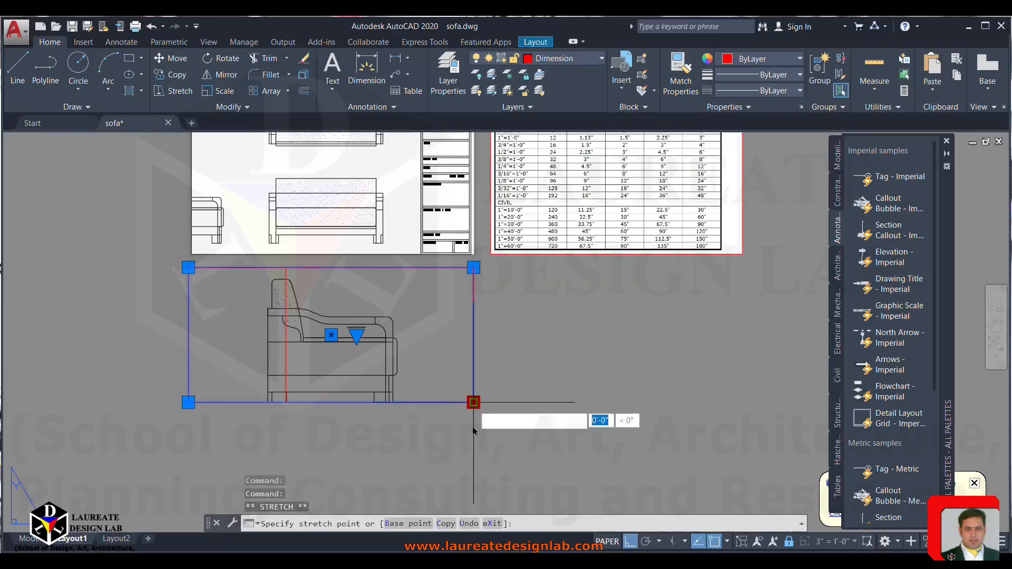
{"action": "left_click", "coordinate": [473, 439]}
Check the upper viewport's scale and examine the 1 1/2"=1'-0" row and its factor in the drawing scale table.
{"action": "middle_click_drag", "start_coordinate": [419, 198], "coordinate": [402, 273]}
{"action": "left_click", "coordinate": [401, 263]}
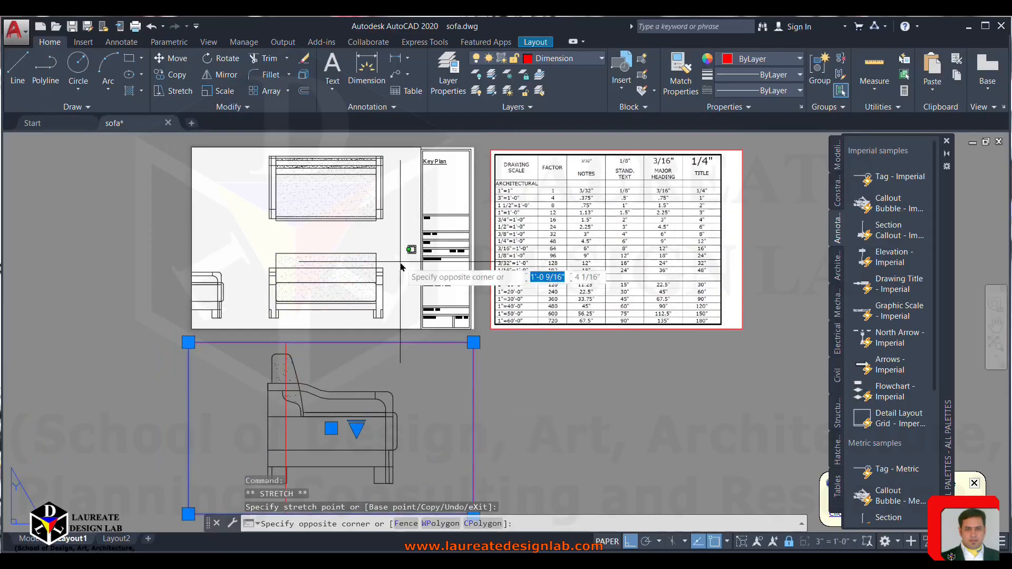
{"action": "double_click", "coordinate": [400, 267]}
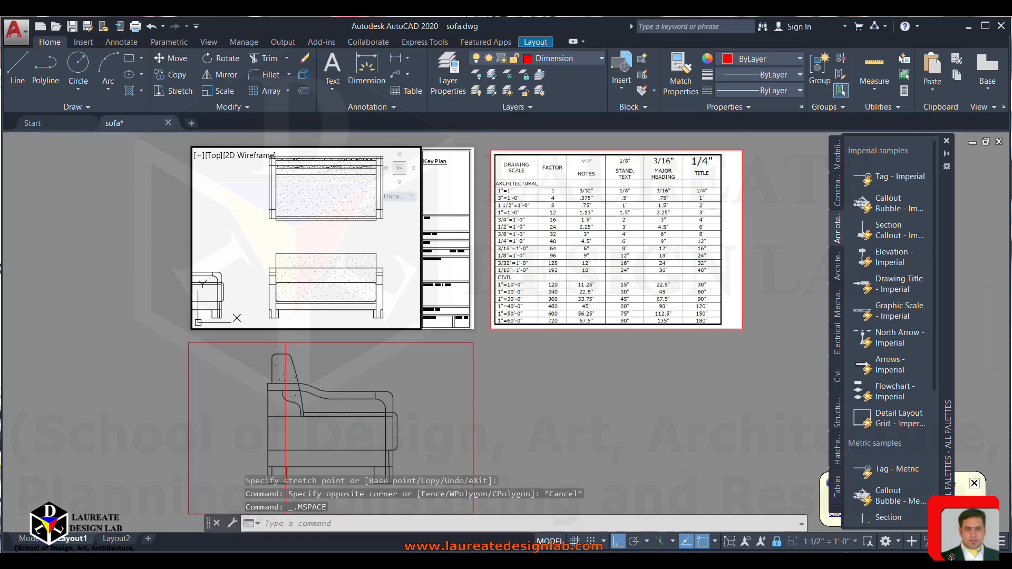
{"action": "middle_click_drag", "start_coordinate": [707, 372], "coordinate": [775, 403]}
{"action": "scroll", "coordinate": [607, 220], "scroll_direction": "up", "scroll_amount": 6}
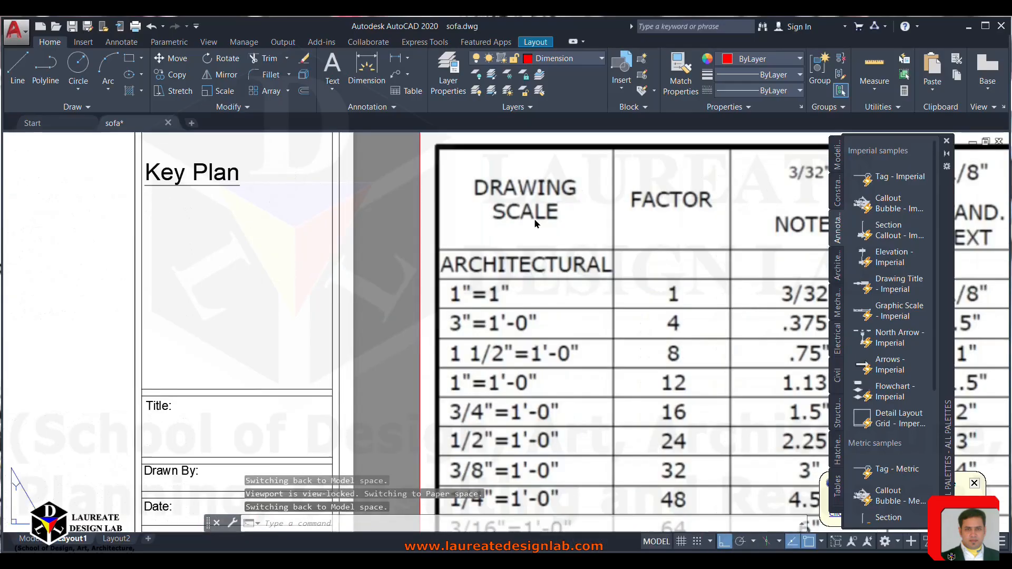
{"action": "scroll", "coordinate": [503, 299], "scroll_direction": "down", "scroll_amount": 2}
{"action": "middle_click_drag", "start_coordinate": [486, 312], "coordinate": [502, 246]}
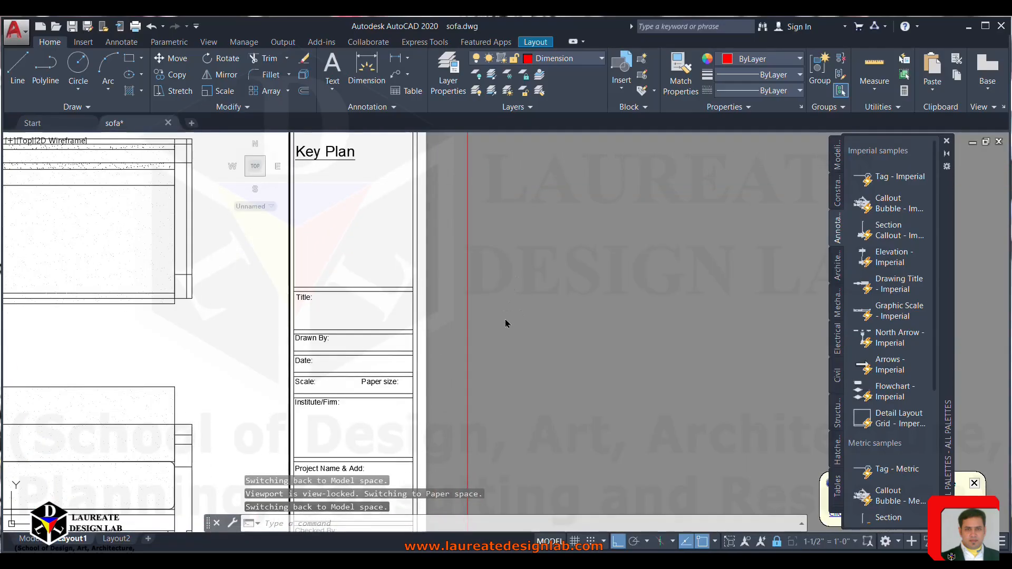
{"action": "scroll", "coordinate": [506, 323], "scroll_direction": "down", "scroll_amount": 4}
{"action": "scroll", "coordinate": [519, 324], "scroll_direction": "up", "scroll_amount": 6}
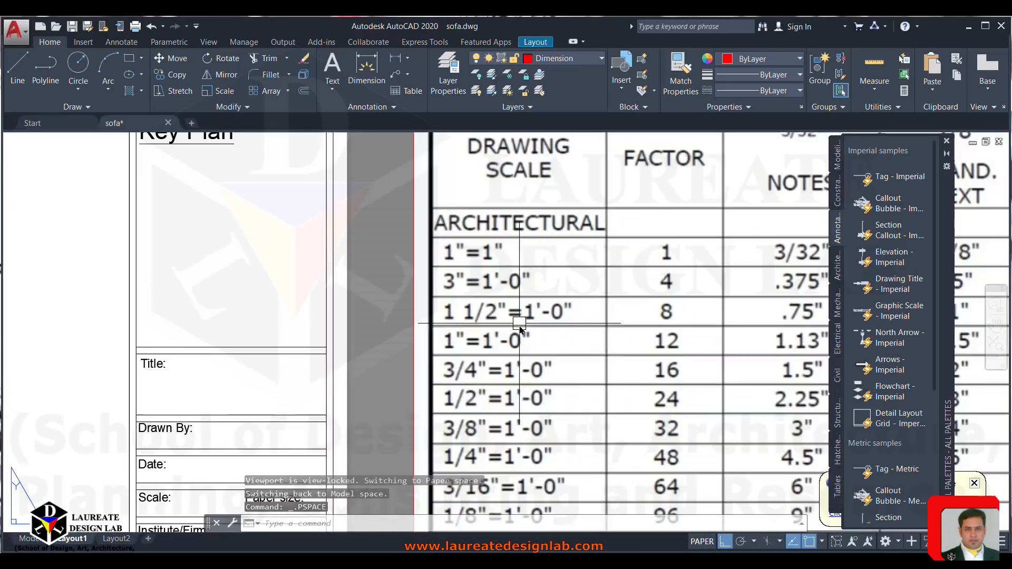
{"action": "middle_click_drag", "start_coordinate": [490, 362], "coordinate": [391, 314]}
{"action": "scroll", "coordinate": [429, 264], "scroll_direction": "down", "scroll_amount": 2}
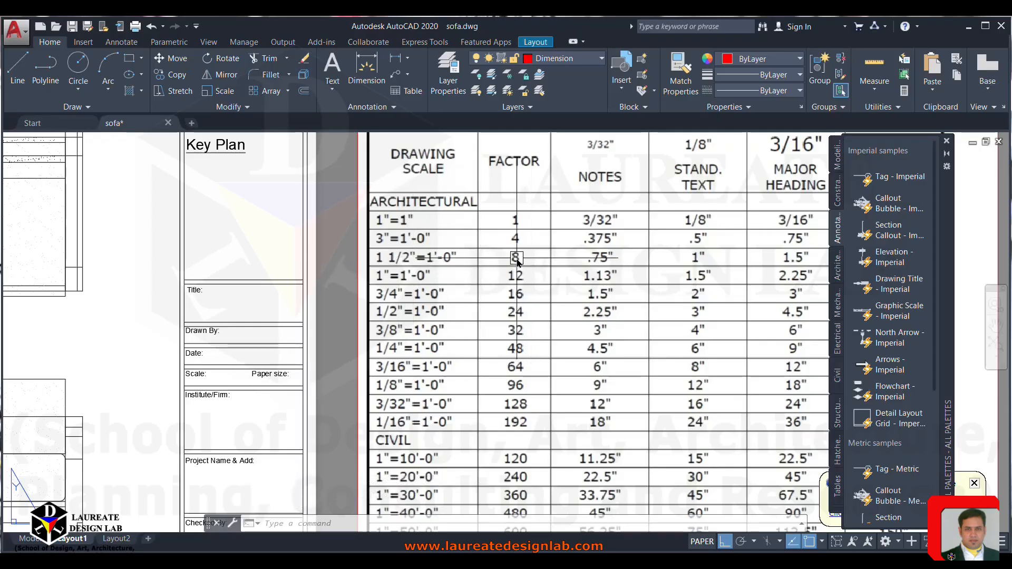
{"action": "middle_click_drag", "start_coordinate": [515, 258], "coordinate": [461, 283]}
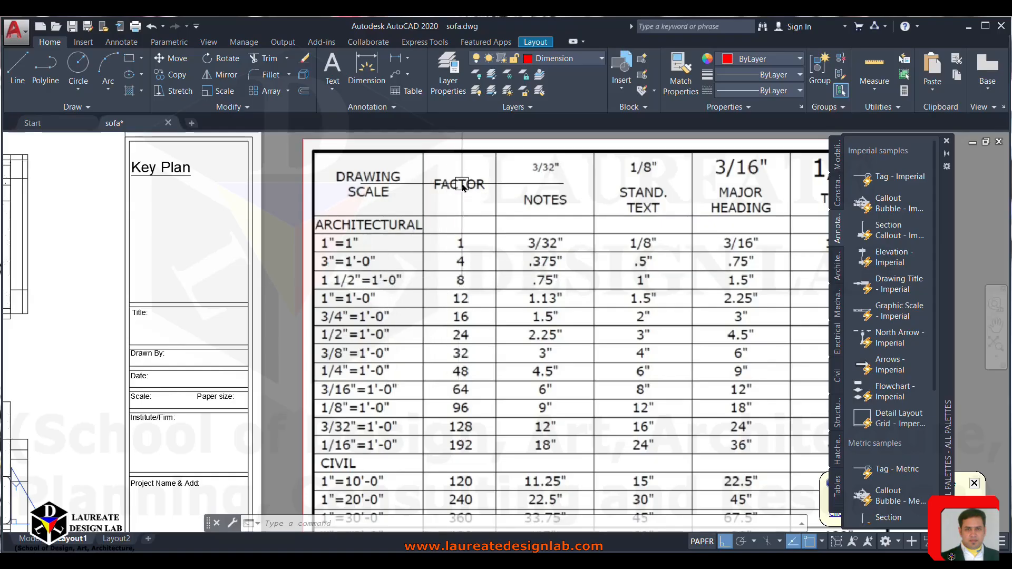
{"action": "middle_click_drag", "start_coordinate": [455, 376], "coordinate": [466, 348]}
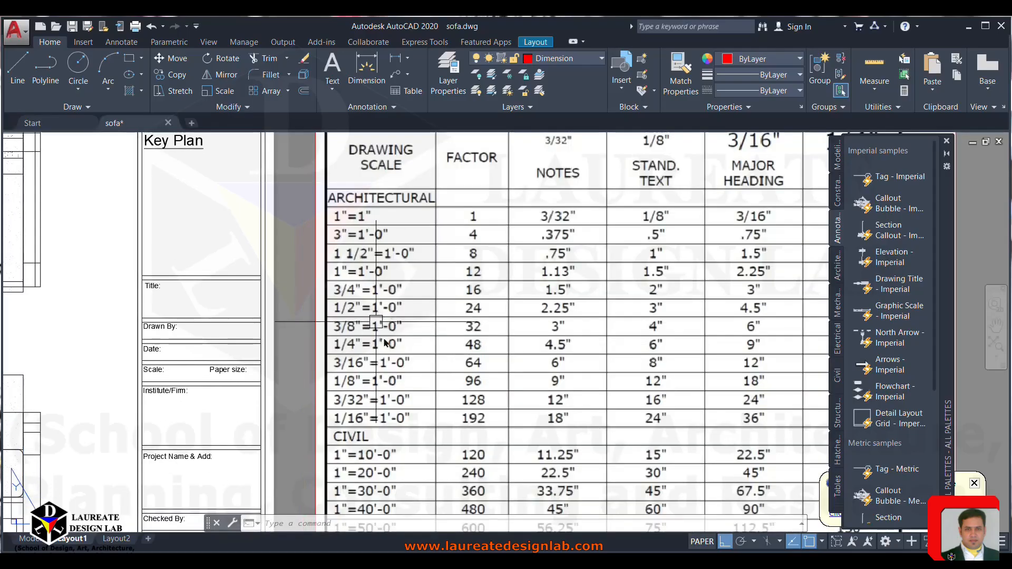
Check the side-view viewport's scale and examine the 3"=1'-0" row in the drawing scale table.
{"action": "scroll", "coordinate": [385, 343], "scroll_direction": "down", "scroll_amount": 5}
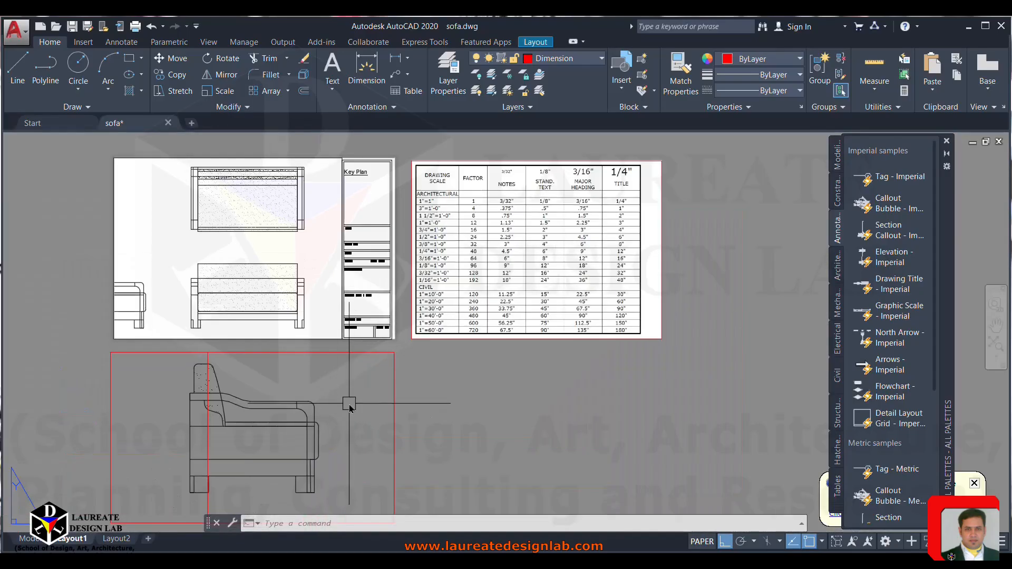
{"action": "double_click", "coordinate": [350, 409]}
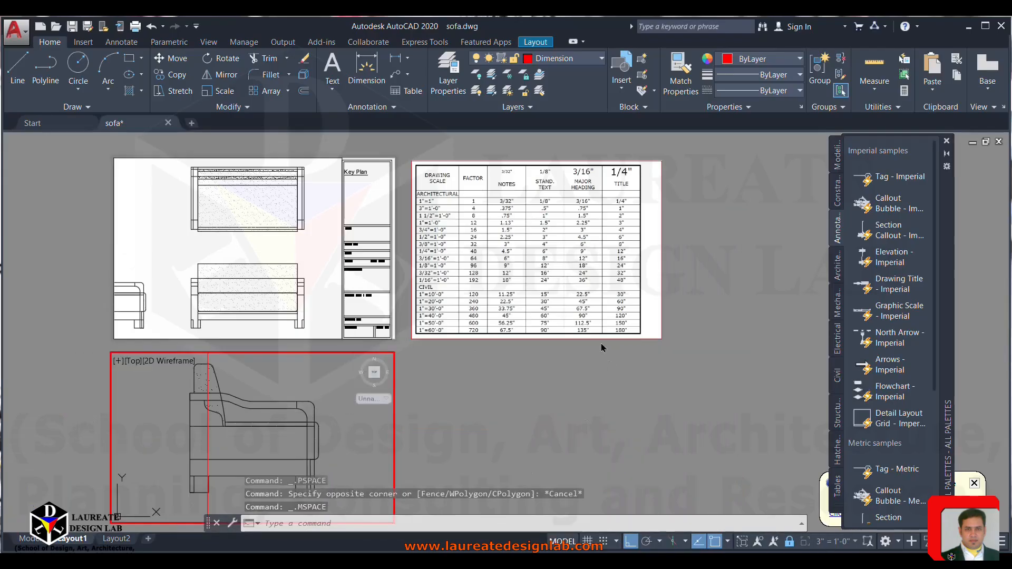
{"action": "double_click", "coordinate": [504, 305]}
{"action": "scroll", "coordinate": [443, 258], "scroll_direction": "up", "scroll_amount": 4}
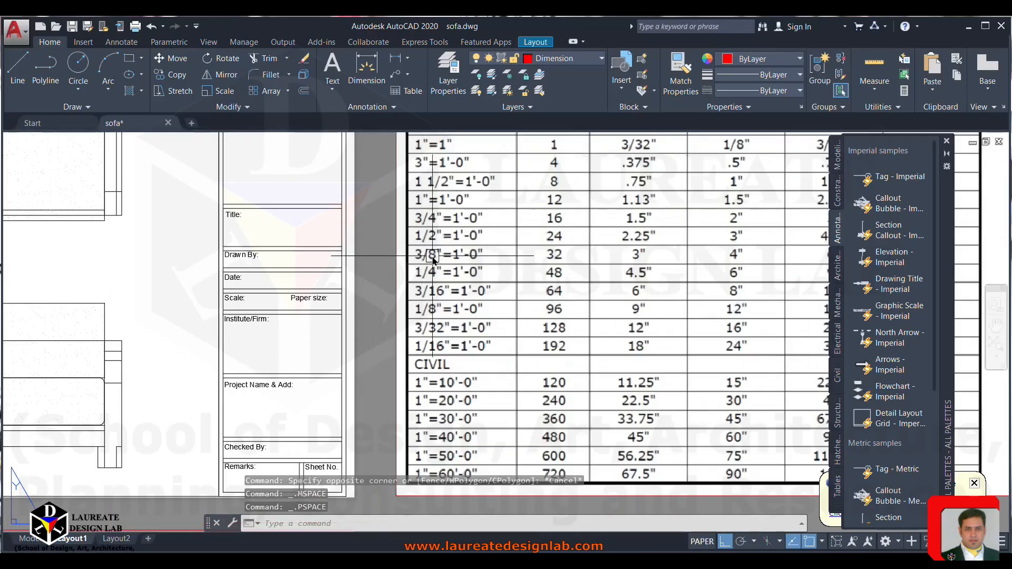
{"action": "middle_click_drag", "start_coordinate": [452, 362], "coordinate": [447, 397]}
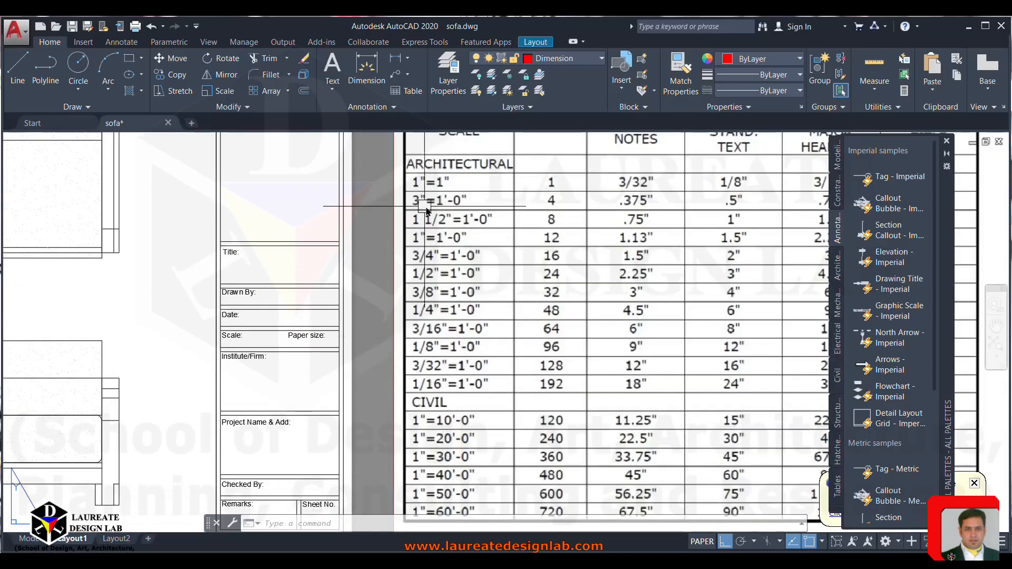
{"action": "scroll", "coordinate": [431, 206], "scroll_direction": "up", "scroll_amount": 2}
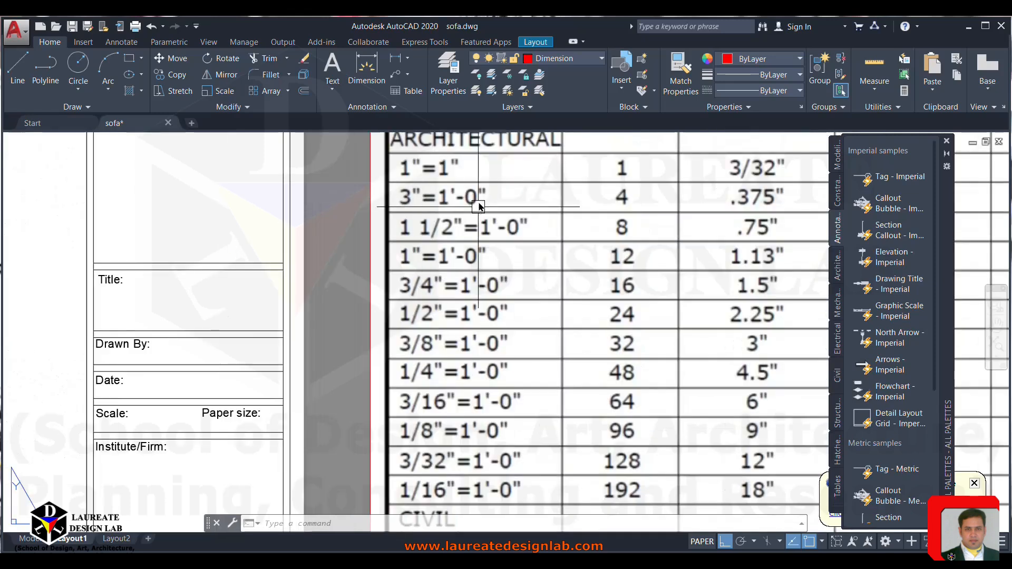
{"action": "middle_click_drag", "start_coordinate": [475, 207], "coordinate": [453, 242]}
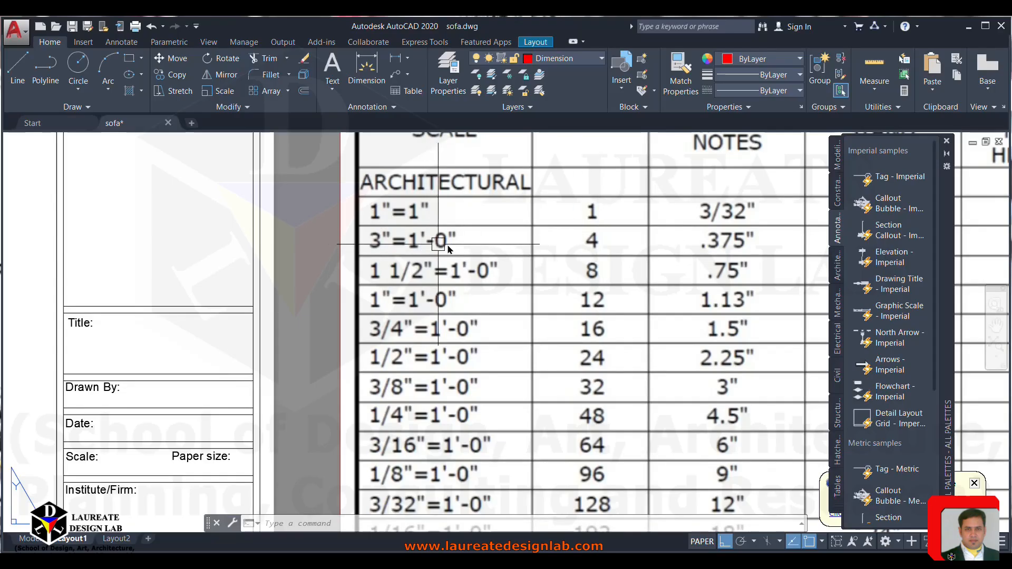
Draw a circle around the factor 4 in the 3"=1'-0" row of the scale table.
{"action": "scroll", "coordinate": [593, 245], "scroll_direction": "down", "scroll_amount": 2}
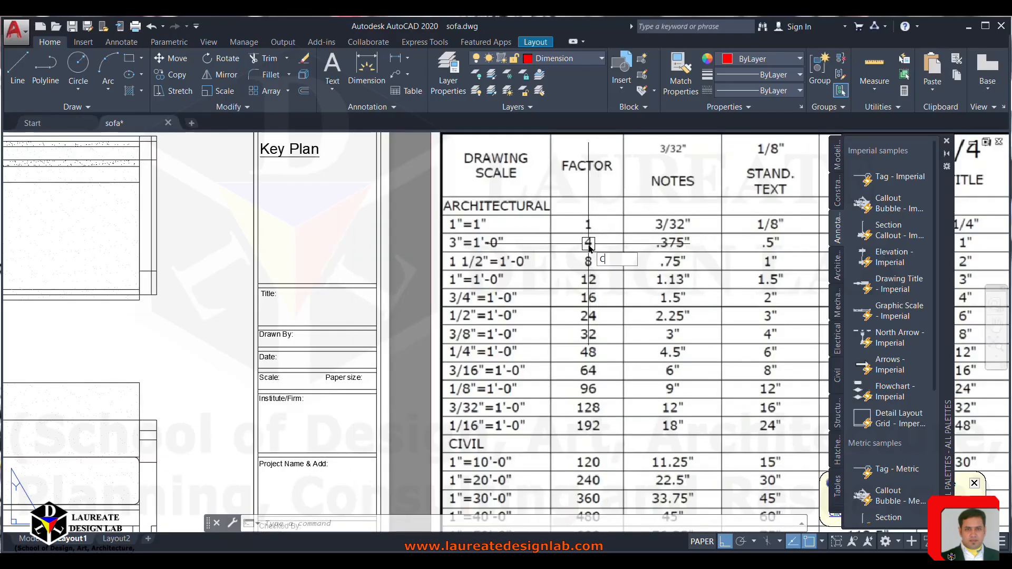
{"action": "key", "text": "Return"}
{"action": "left_click", "coordinate": [589, 244]}
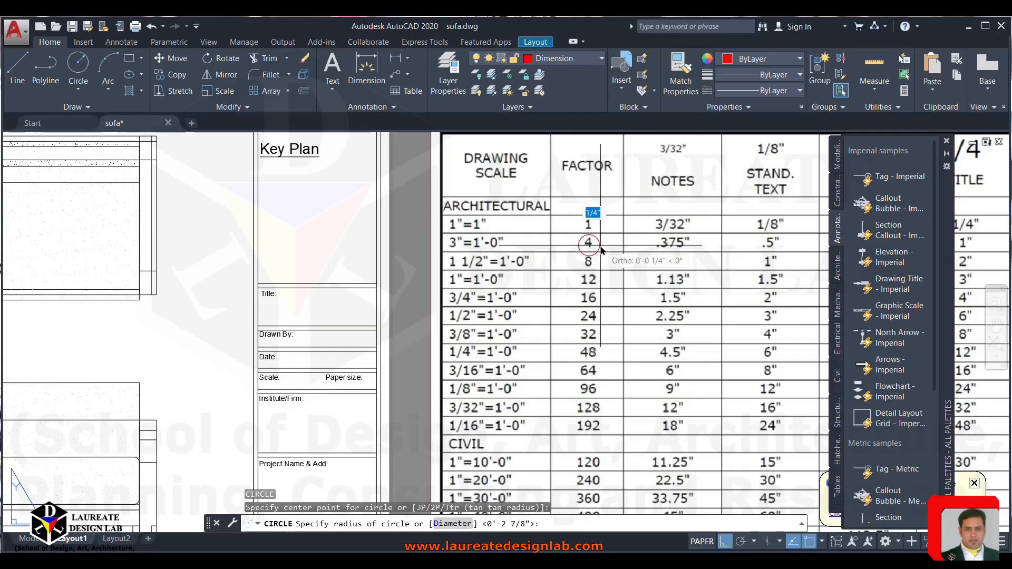
{"action": "left_click", "coordinate": [605, 255]}
{"action": "middle_click_drag", "start_coordinate": [600, 320], "coordinate": [560, 274]}
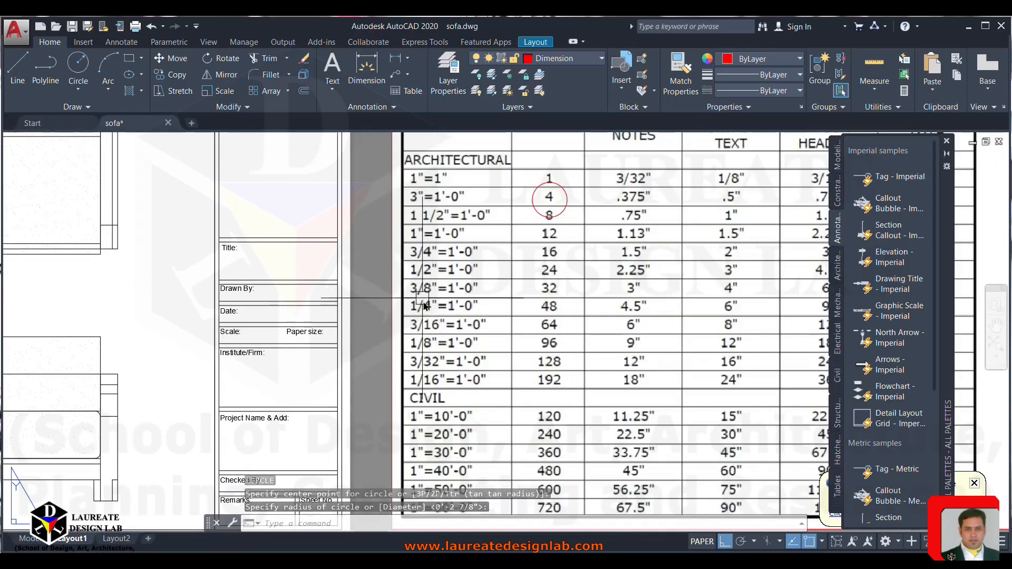
Shrink the circle around the factor 4 in the scale table until it no longer overlaps the 8 below.
{"action": "middle_click_drag", "start_coordinate": [459, 375], "coordinate": [451, 317]}
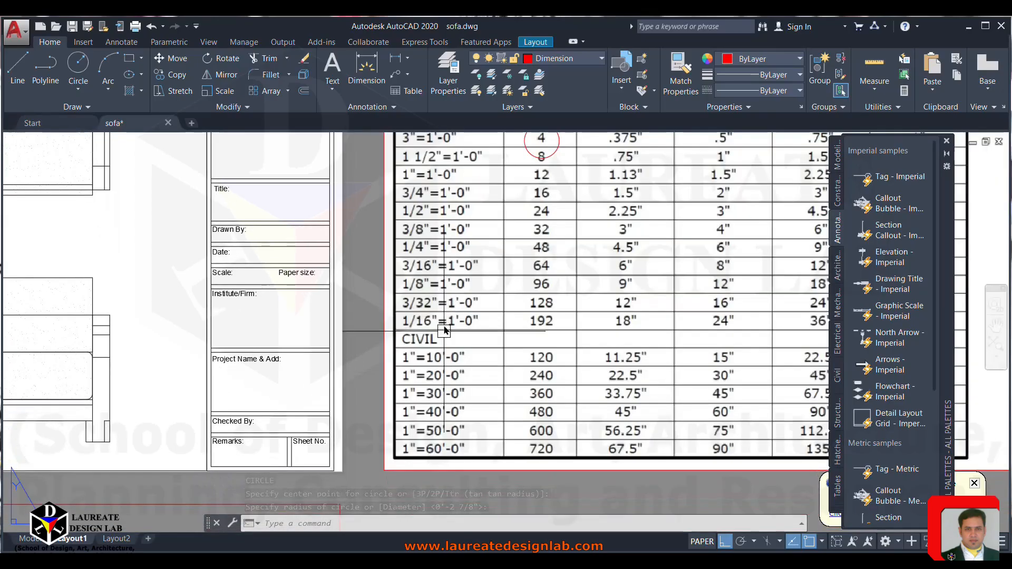
{"action": "middle_click_drag", "start_coordinate": [446, 230], "coordinate": [440, 315]}
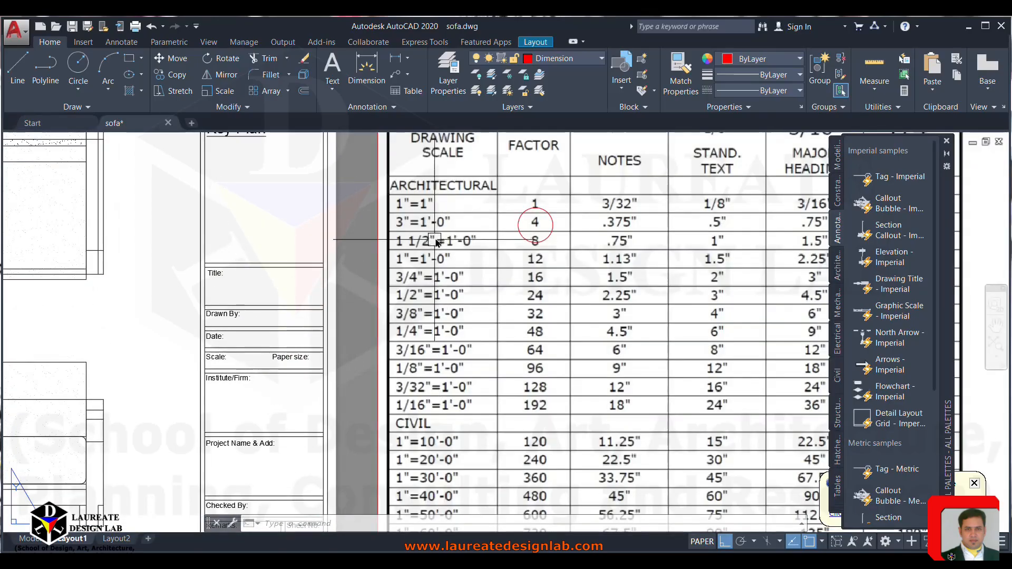
{"action": "scroll", "coordinate": [536, 241], "scroll_direction": "up", "scroll_amount": 2}
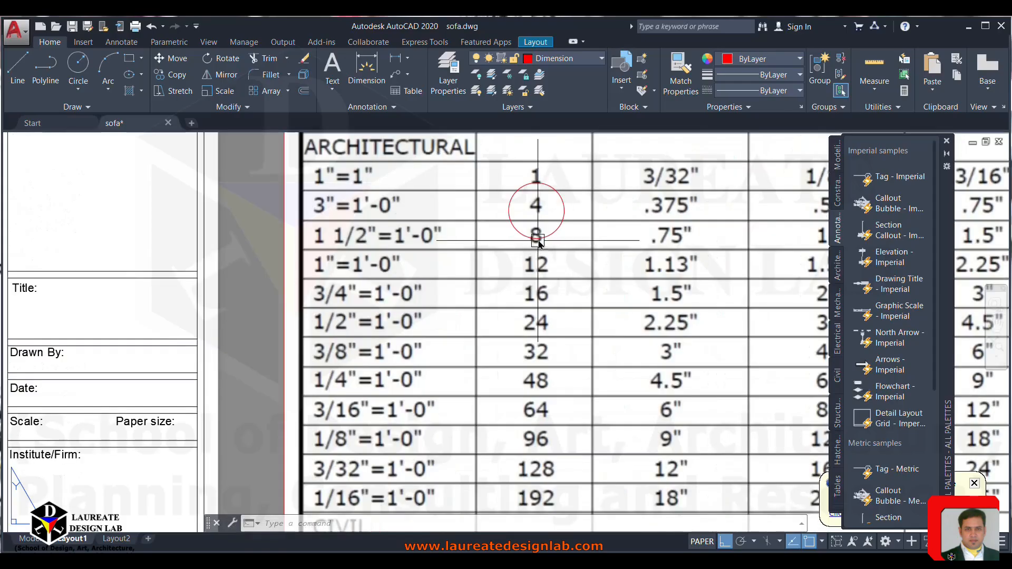
{"action": "scroll", "coordinate": [538, 242], "scroll_direction": "up", "scroll_amount": 2}
{"action": "left_click", "coordinate": [554, 237]}
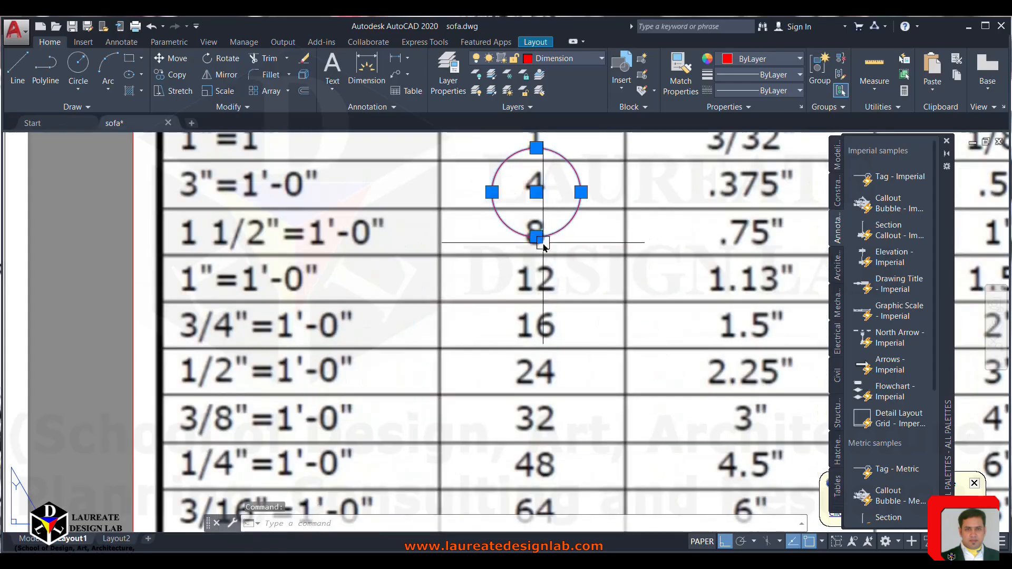
{"action": "left_click", "coordinate": [536, 237]}
{"action": "key", "text": "Escape"}
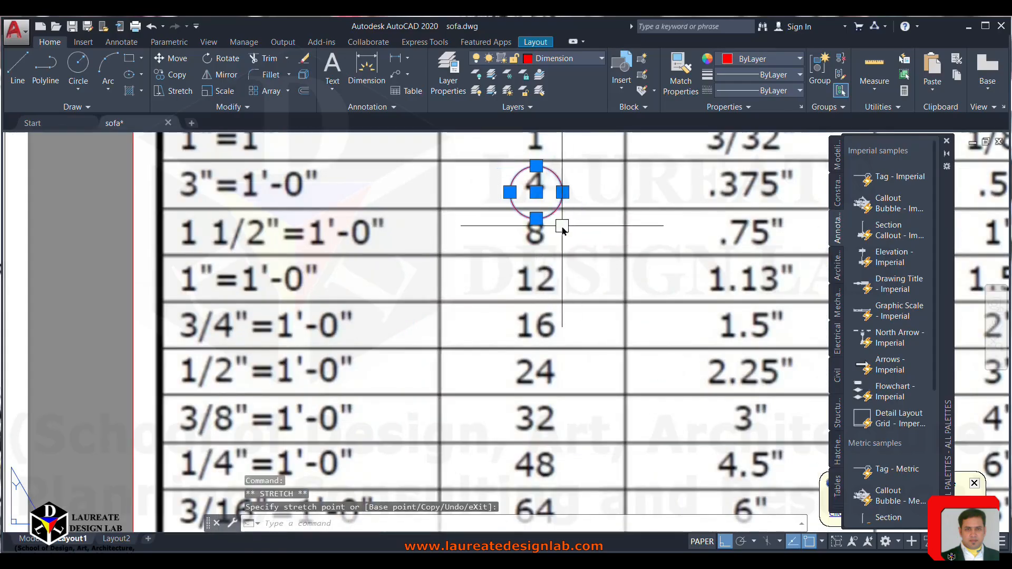
Move the circle slightly upward so it is centred on the factor 4 in the scale table.
{"action": "scroll", "coordinate": [545, 228], "scroll_direction": "up", "scroll_amount": 4}
{"action": "scroll", "coordinate": [545, 228], "scroll_direction": "down", "scroll_amount": 2}
{"action": "middle_click_drag", "start_coordinate": [545, 229], "coordinate": [544, 306]}
{"action": "type", "text": "m"}
{"action": "key", "text": "Return"}
{"action": "left_click", "coordinate": [548, 279]}
{"action": "key", "text": "Return"}
{"action": "left_click", "coordinate": [581, 316]}
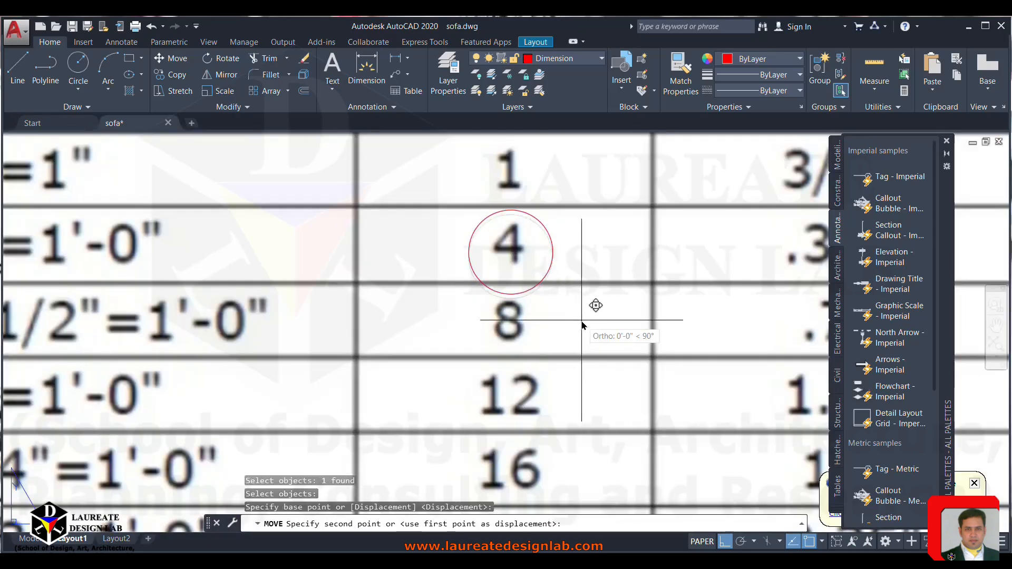
{"action": "left_click", "coordinate": [580, 304]}
{"action": "key", "text": "Escape"}
{"action": "key", "text": "Escape"}
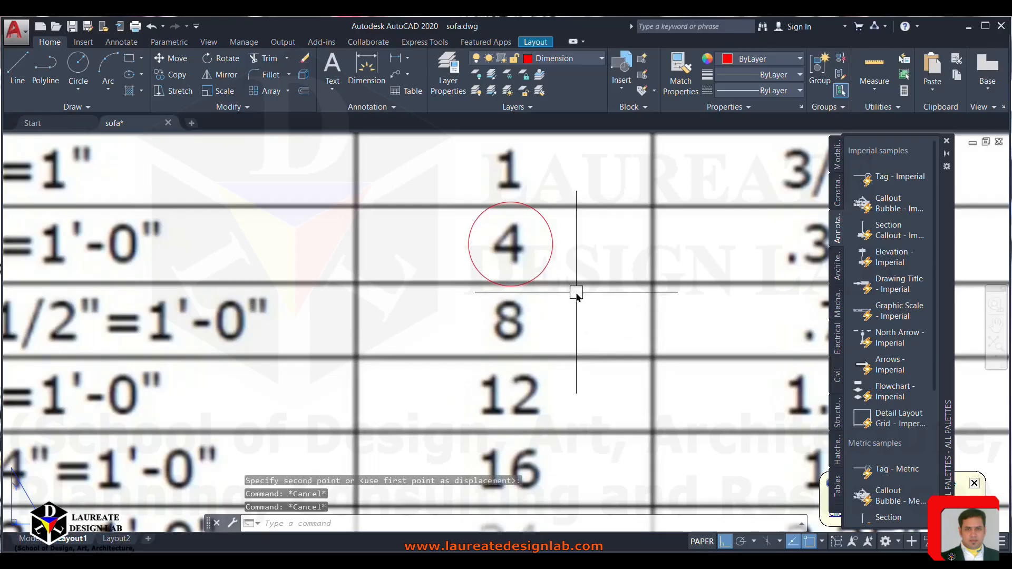
Copy the circle straight down onto the factor 8 in the 1 1/2"=1'-0" row.
{"action": "key", "text": "Return"}
{"action": "left_click", "coordinate": [535, 274]}
{"action": "key", "text": "Return"}
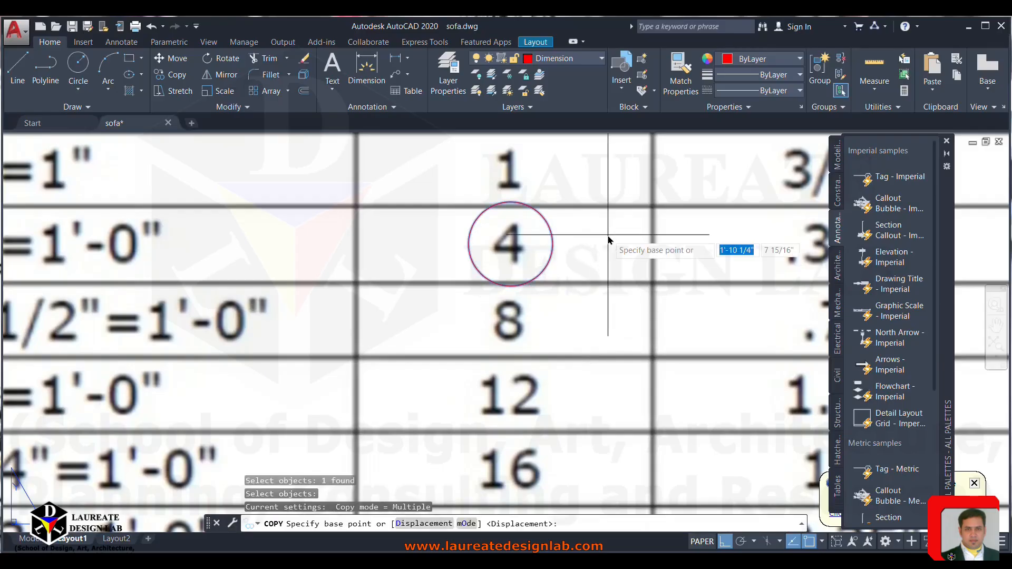
{"action": "left_click", "coordinate": [606, 244]}
{"action": "left_click", "coordinate": [606, 316]}
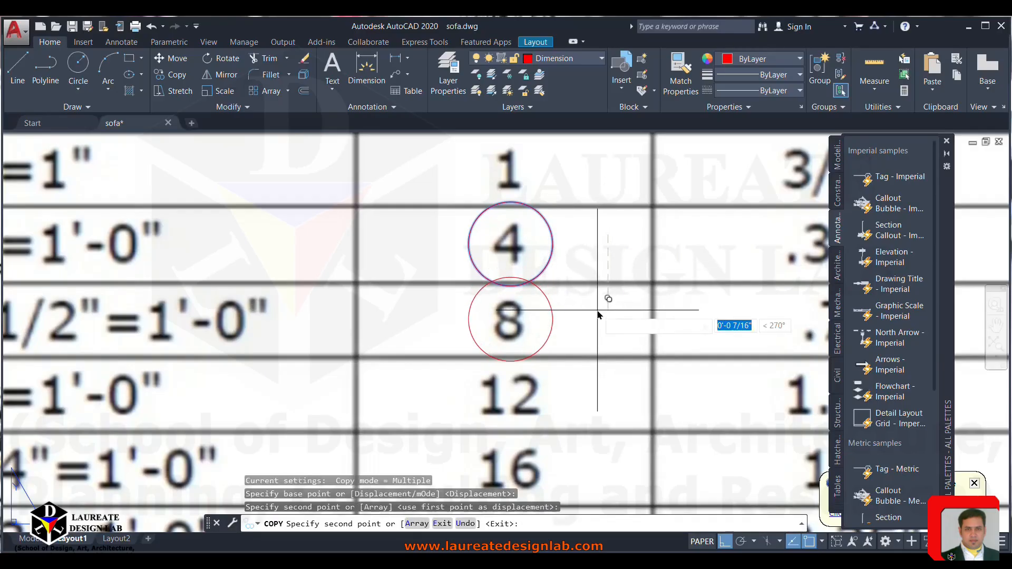
{"action": "key", "text": "Escape"}
Open the Dimension Style Manager with the sofa layout and the scale table both in view.
{"action": "scroll", "coordinate": [589, 291], "scroll_direction": "down", "scroll_amount": 6}
{"action": "scroll", "coordinate": [339, 317], "scroll_direction": "down", "scroll_amount": 3}
{"action": "scroll", "coordinate": [350, 301], "scroll_direction": "up", "scroll_amount": 2}
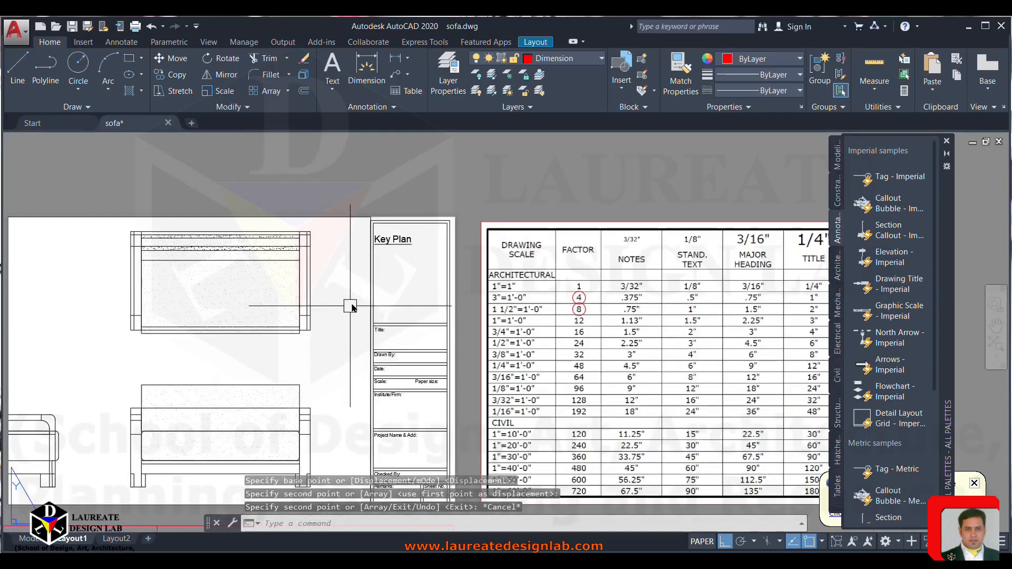
{"action": "key", "text": "Return"}
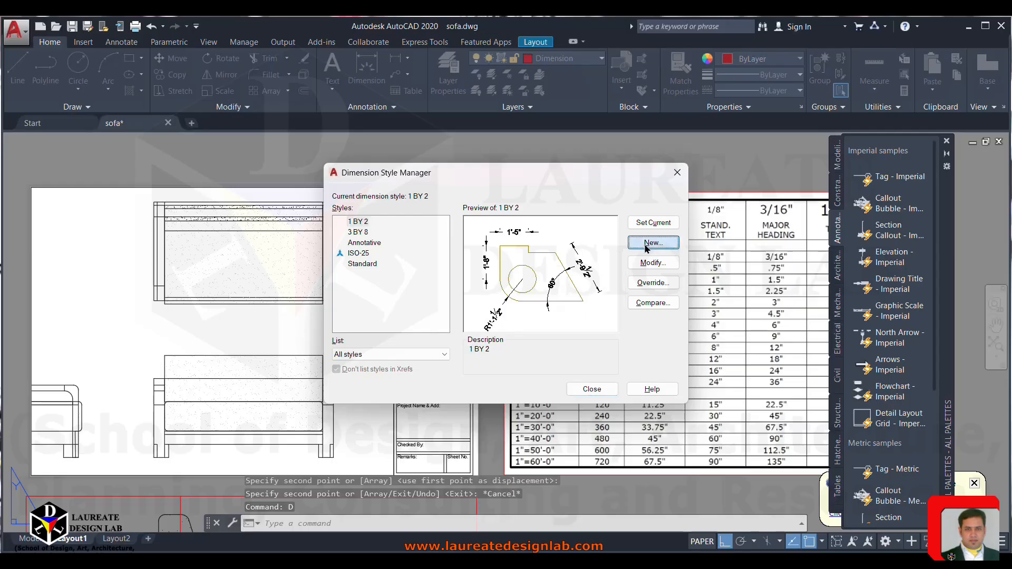
{"action": "left_click", "coordinate": [653, 243]}
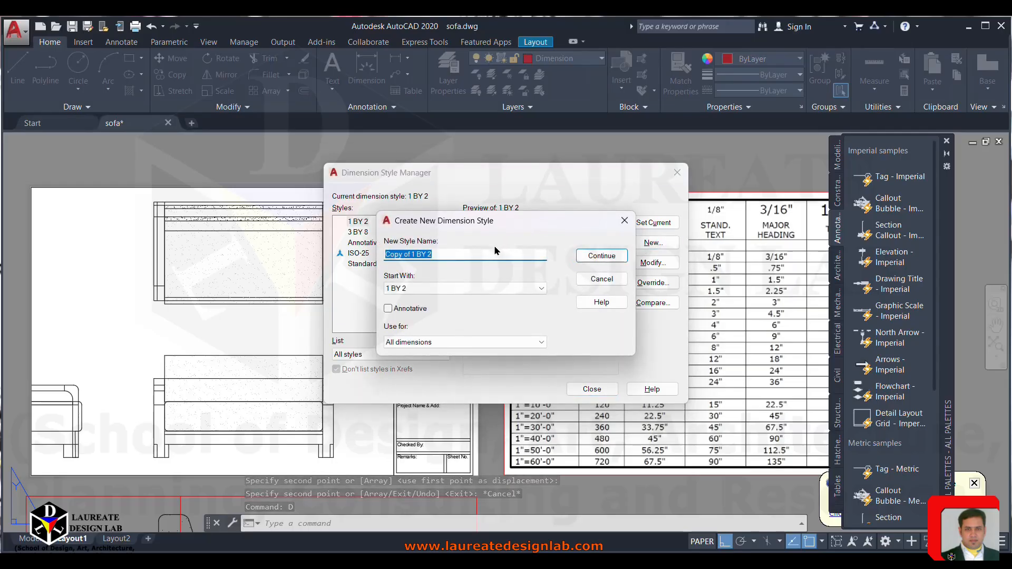
{"action": "type", "text": "1"}
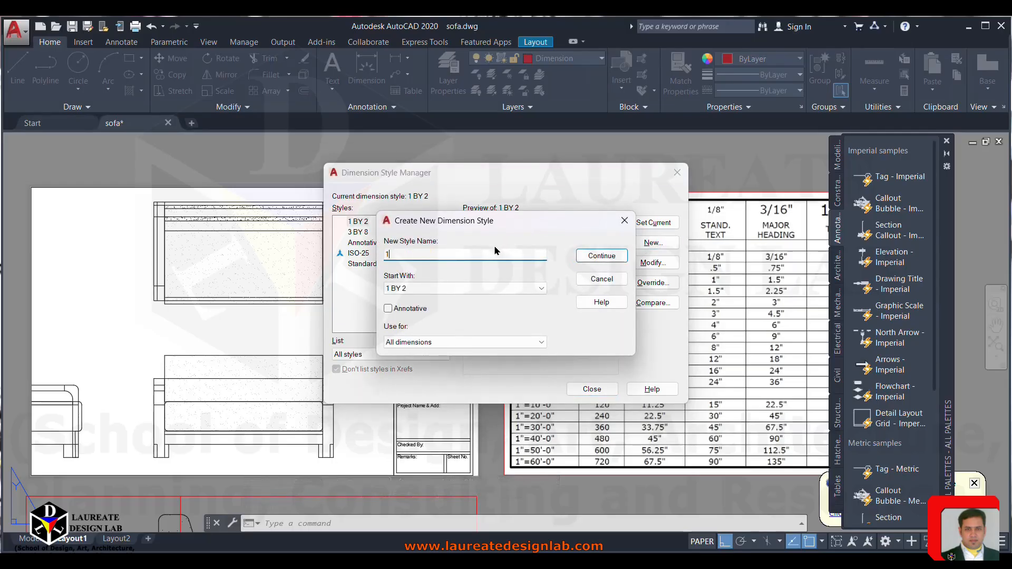
{"action": "type", "text": " AND HALF BY 12"}
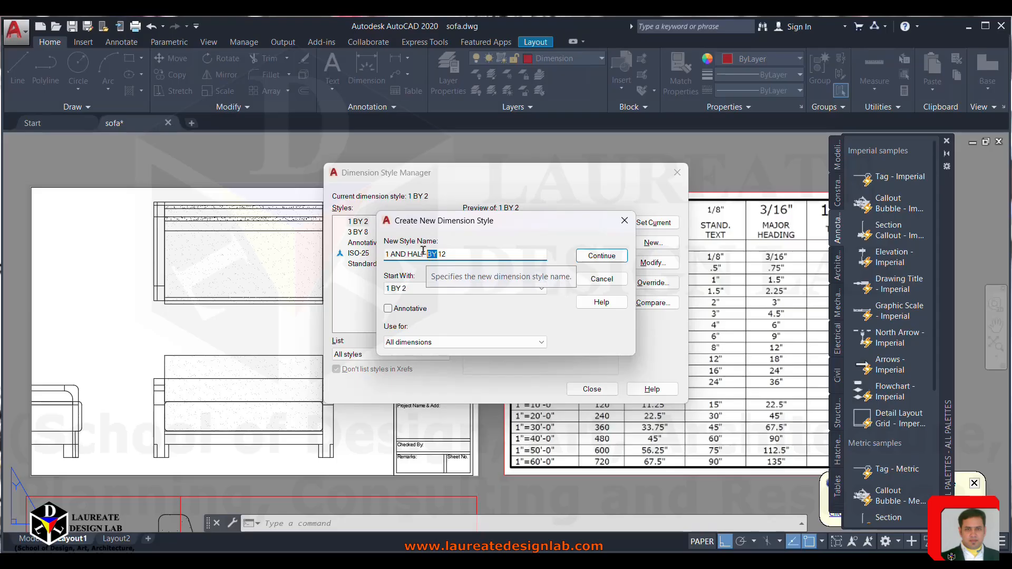
{"action": "type", "text": "EQUALS"}
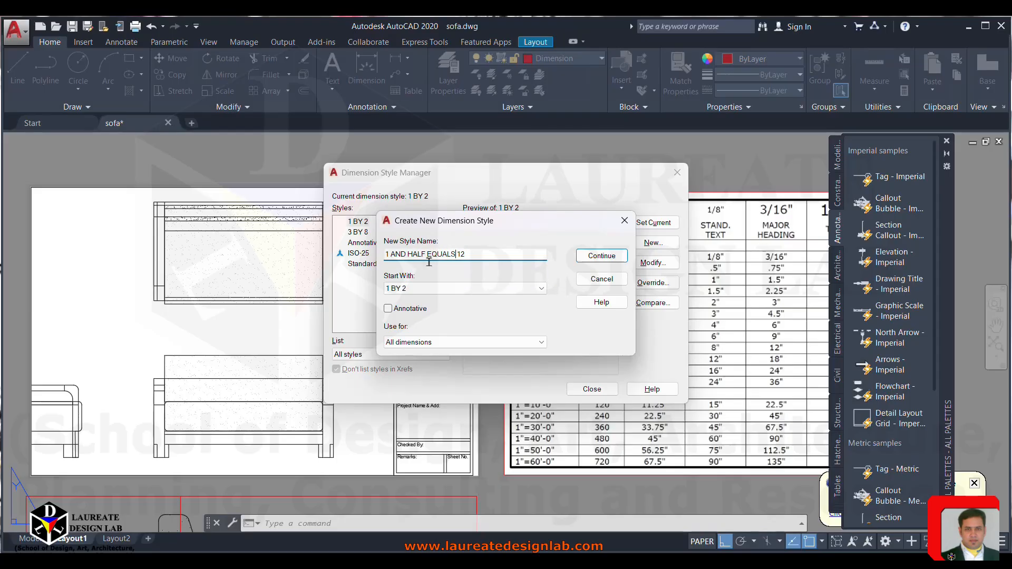
{"action": "left_click", "coordinate": [617, 257]}
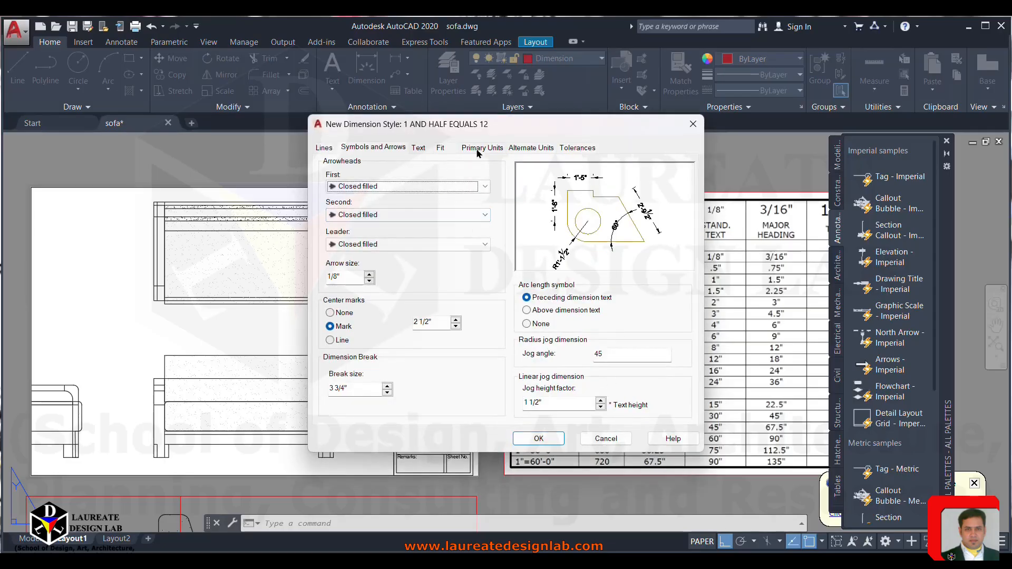
{"action": "left_click", "coordinate": [496, 149]}
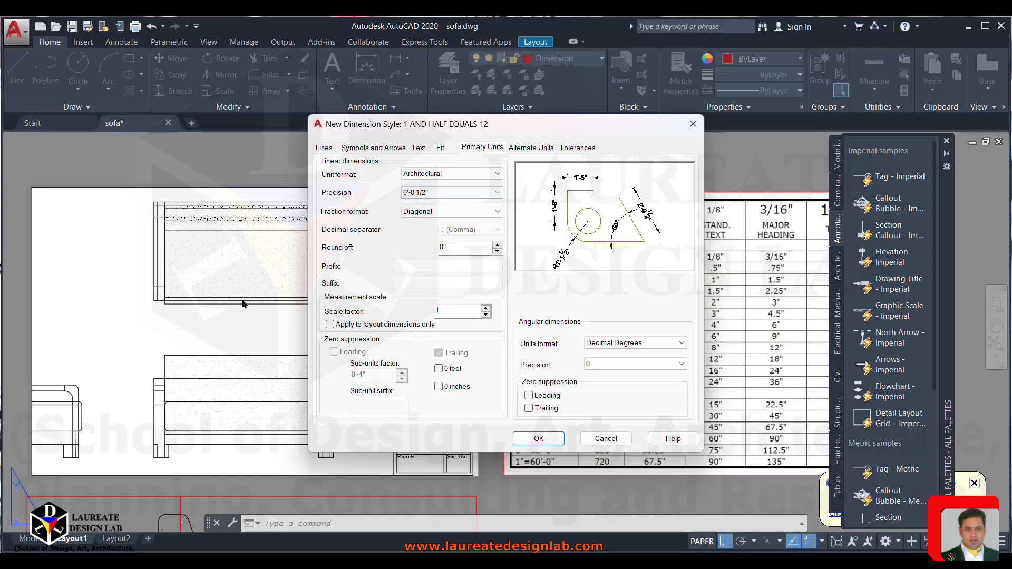
{"action": "left_click", "coordinate": [434, 193]}
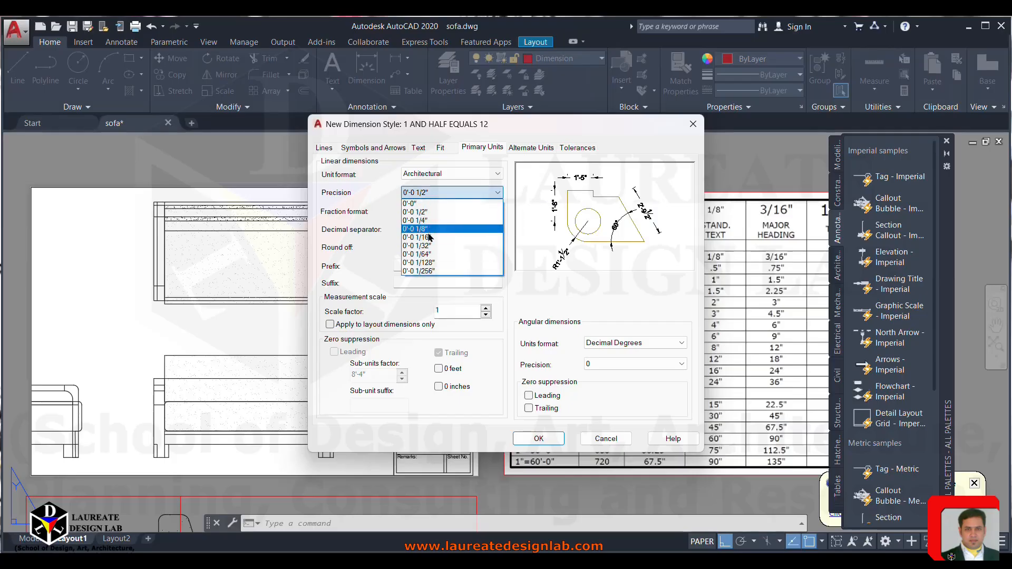
{"action": "left_click", "coordinate": [389, 192]}
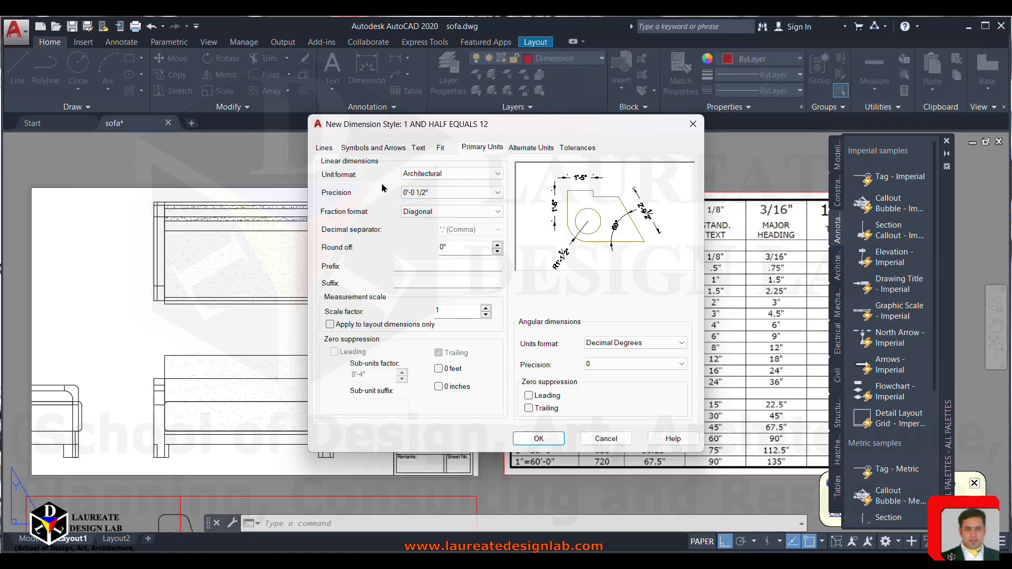
{"action": "left_click", "coordinate": [442, 148]}
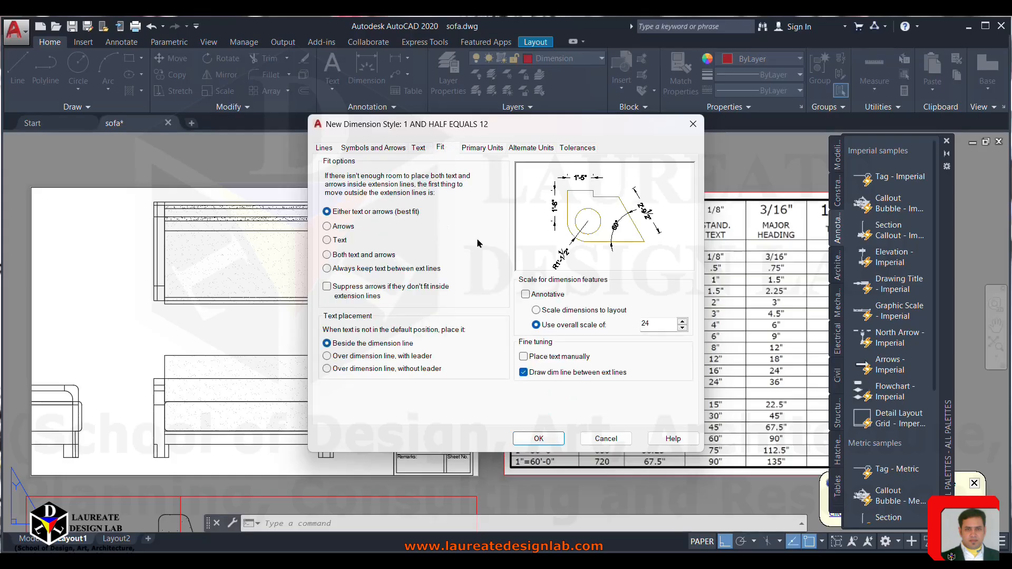
{"action": "left_click_drag", "start_coordinate": [460, 131], "coordinate": [363, 94]}
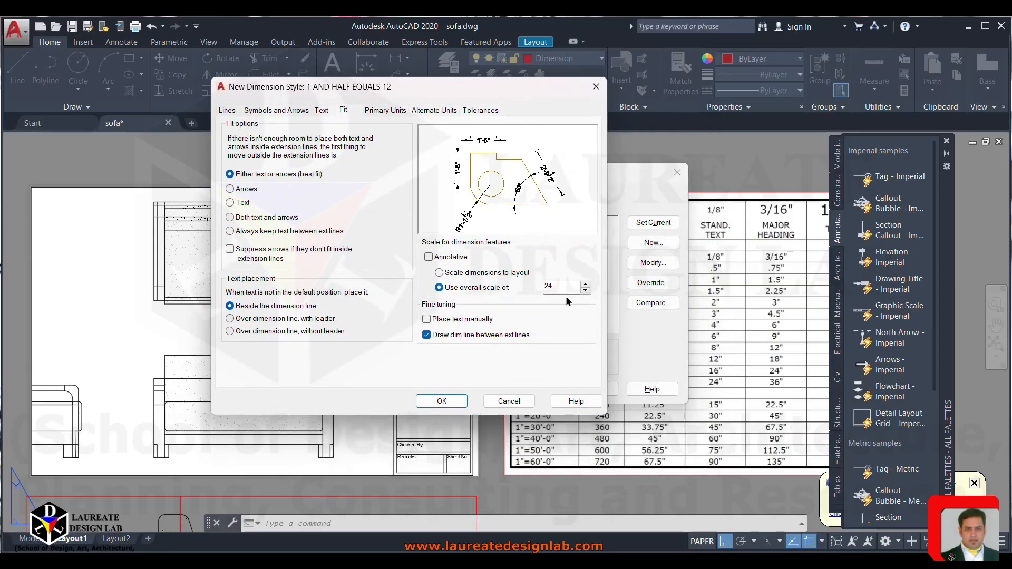
{"action": "left_click_drag", "start_coordinate": [503, 87], "coordinate": [422, 84]}
{"action": "double_click", "coordinate": [493, 271]}
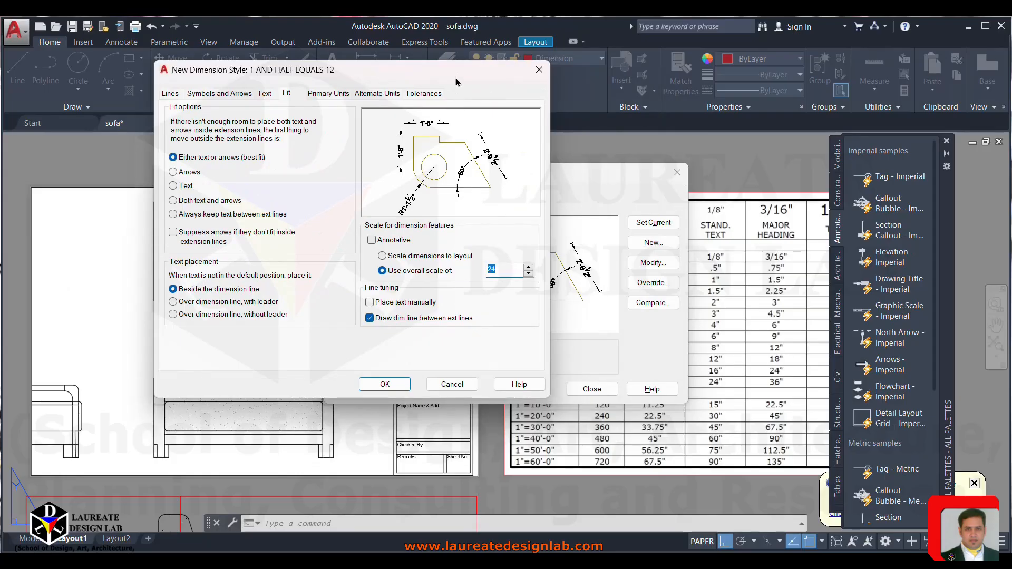
{"action": "left_click_drag", "start_coordinate": [456, 79], "coordinate": [283, 78]}
{"action": "left_click", "coordinate": [367, 69]}
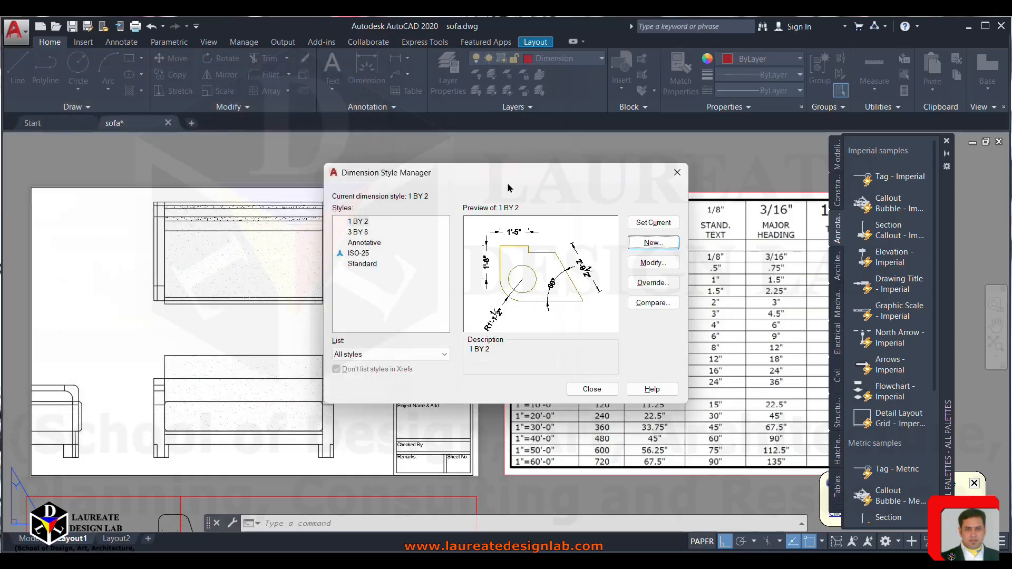
Move the Dimension Style Manager clear of the scale factors and create a new style named 1 AND HALF based on 1 BY 2.
{"action": "left_click_drag", "start_coordinate": [522, 172], "coordinate": [331, 150]}
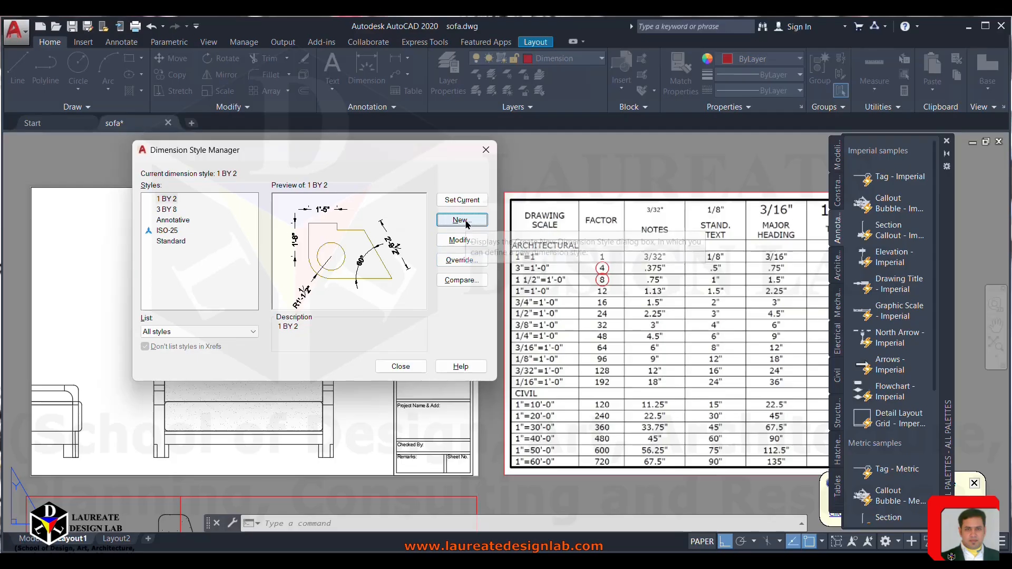
{"action": "left_click", "coordinate": [460, 220]}
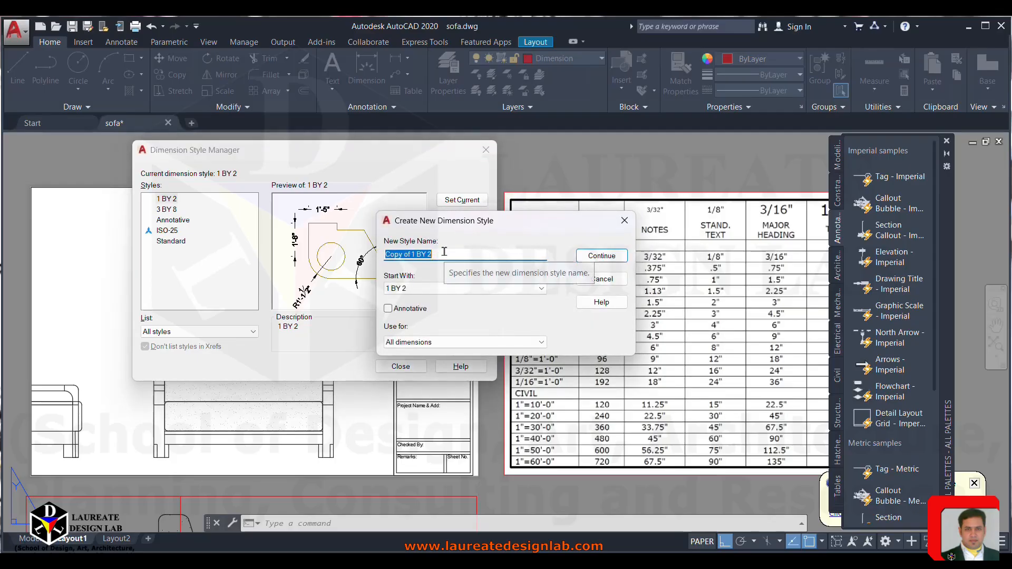
{"action": "type", "text": "1 AND HAL"}
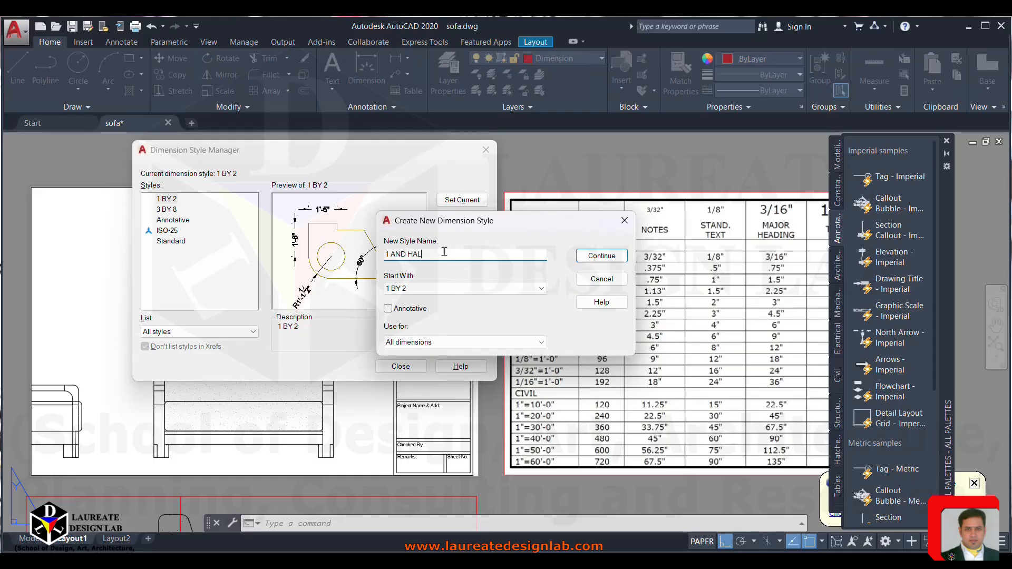
{"action": "type", "text": "F"}
{"action": "left_click", "coordinate": [602, 255]}
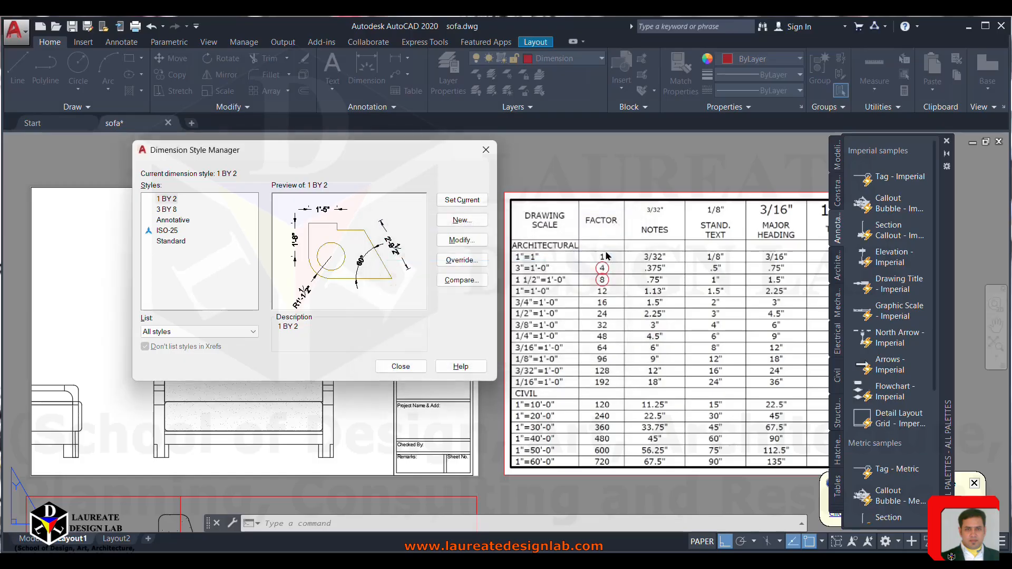
Set the overall scale of the 1 AND HALF dimension style to 8, keeping the scale table uncovered.
{"action": "left_click", "coordinate": [440, 148]}
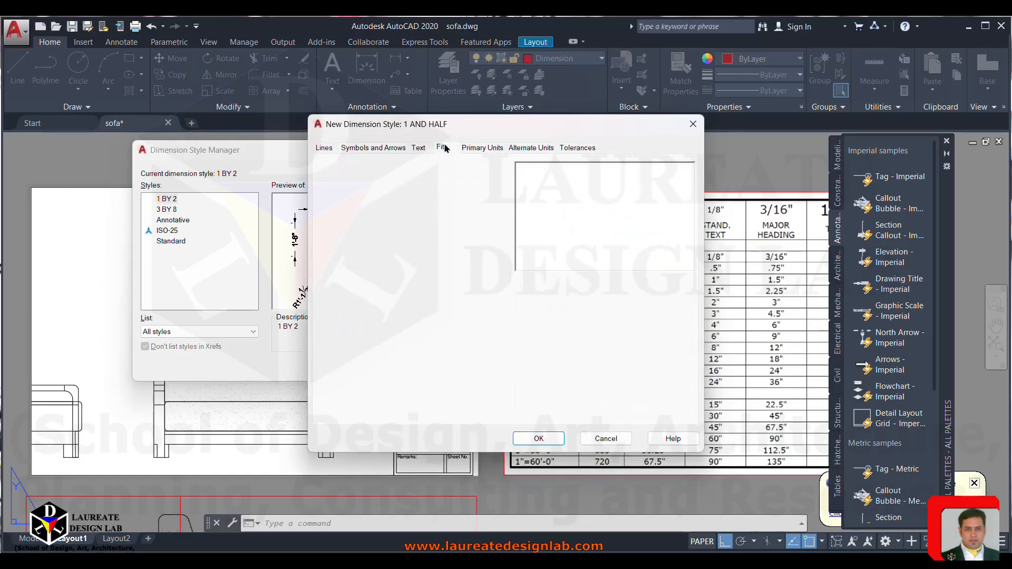
{"action": "double_click", "coordinate": [660, 325]}
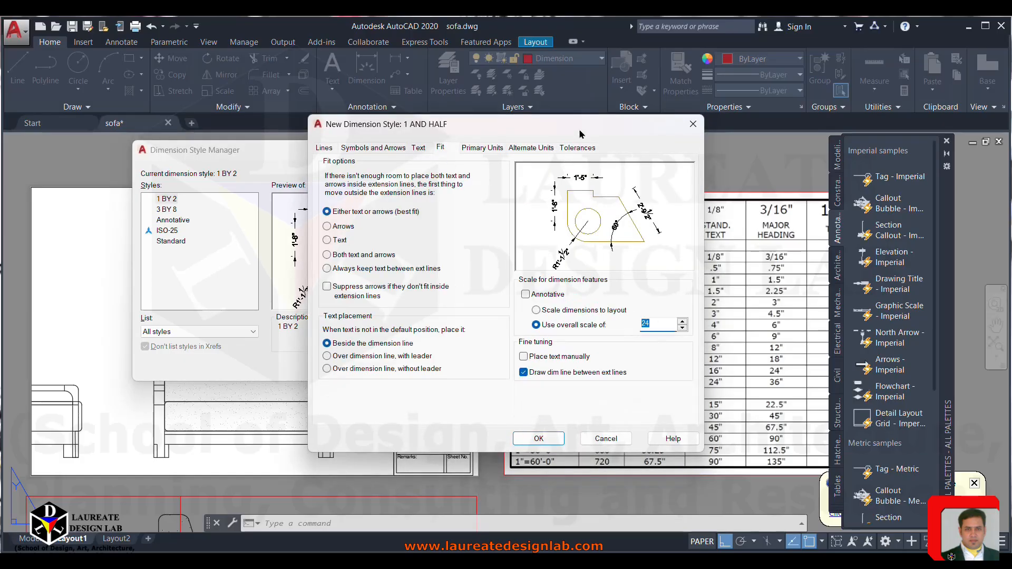
{"action": "left_click_drag", "start_coordinate": [580, 134], "coordinate": [351, 121]}
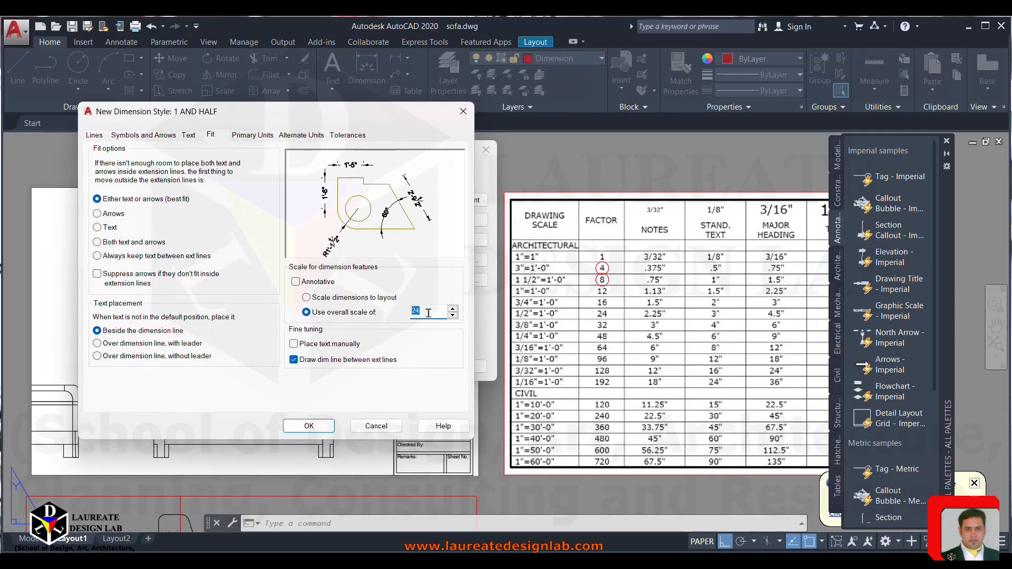
{"action": "type", "text": "8"}
Check the new style's text height and arrow size, save the 1 AND HALF style and close the Dimension Style Manager.
{"action": "left_click", "coordinate": [191, 138]}
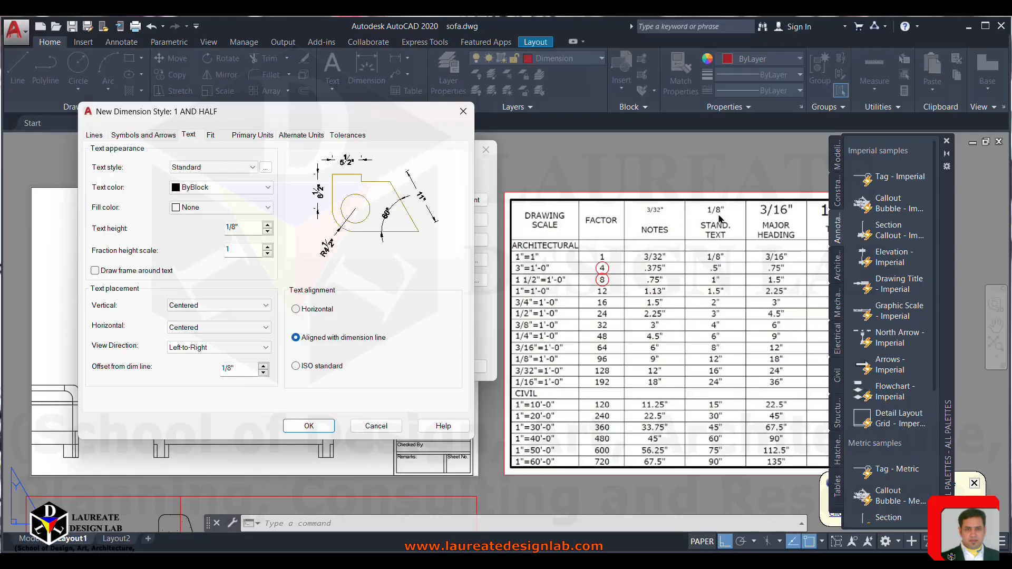
{"action": "double_click", "coordinate": [235, 228]}
{"action": "left_click", "coordinate": [159, 135]}
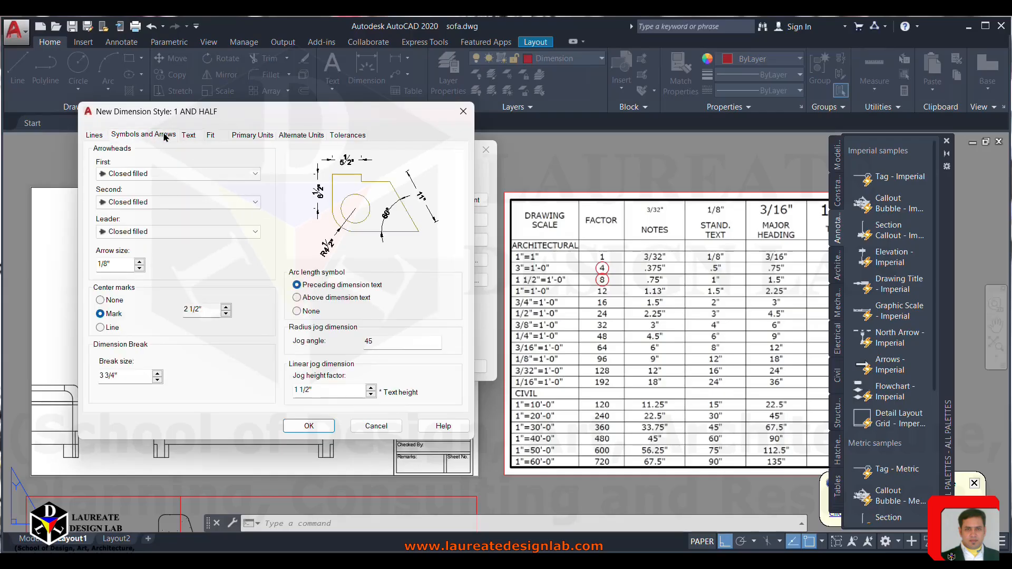
{"action": "double_click", "coordinate": [112, 262]}
{"action": "left_click", "coordinate": [313, 425]}
{"action": "left_click", "coordinate": [174, 199]}
{"action": "mouse_move", "coordinate": [369, 155]}
{"action": "left_mouse_down"}
{"action": "mouse_move", "coordinate": [221, 166]}
{"action": "mouse_move", "coordinate": [310, 166]}
{"action": "left_mouse_up"}
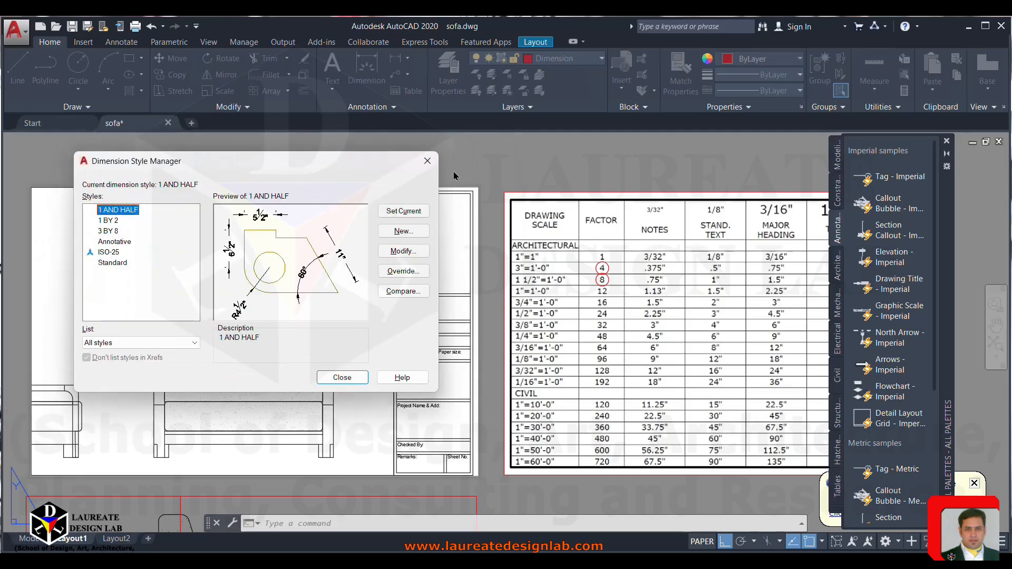
{"action": "left_click", "coordinate": [346, 378]}
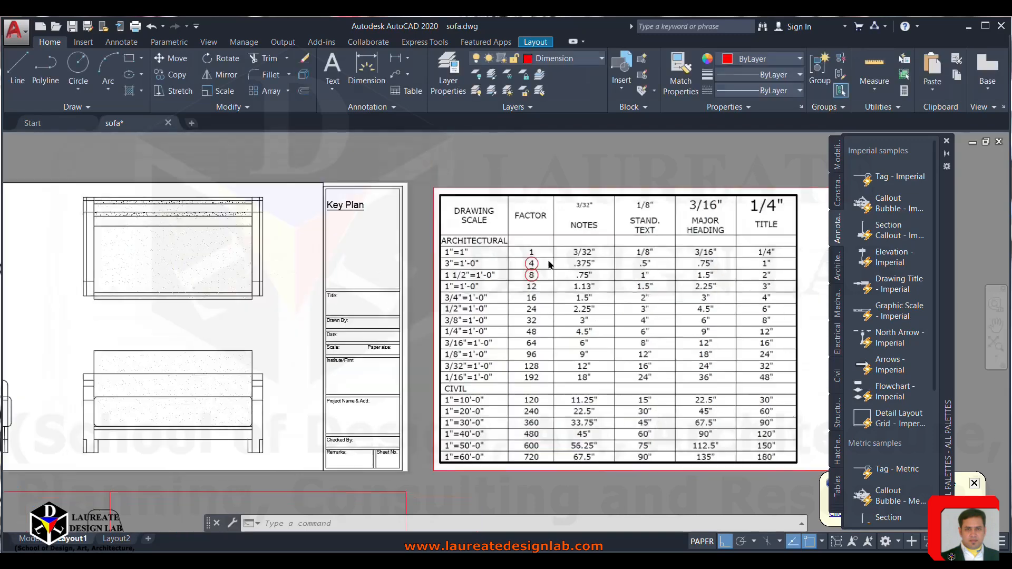
{"action": "scroll", "coordinate": [517, 260], "scroll_direction": "up", "scroll_amount": 1}
{"action": "scroll", "coordinate": [504, 215], "scroll_direction": "up", "scroll_amount": 3}
{"action": "middle_click_drag", "start_coordinate": [494, 227], "coordinate": [501, 223]}
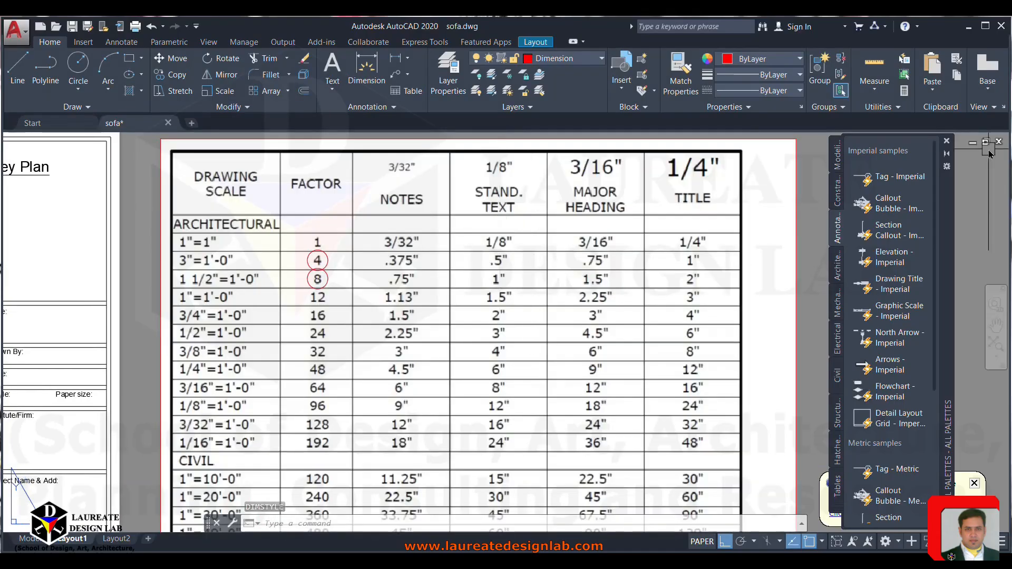
Close the tool palettes and switch to a clean screen with the title block and full scale table in view.
{"action": "left_click", "coordinate": [947, 141]}
{"action": "type", "text": "D"}
{"action": "key", "text": "Return"}
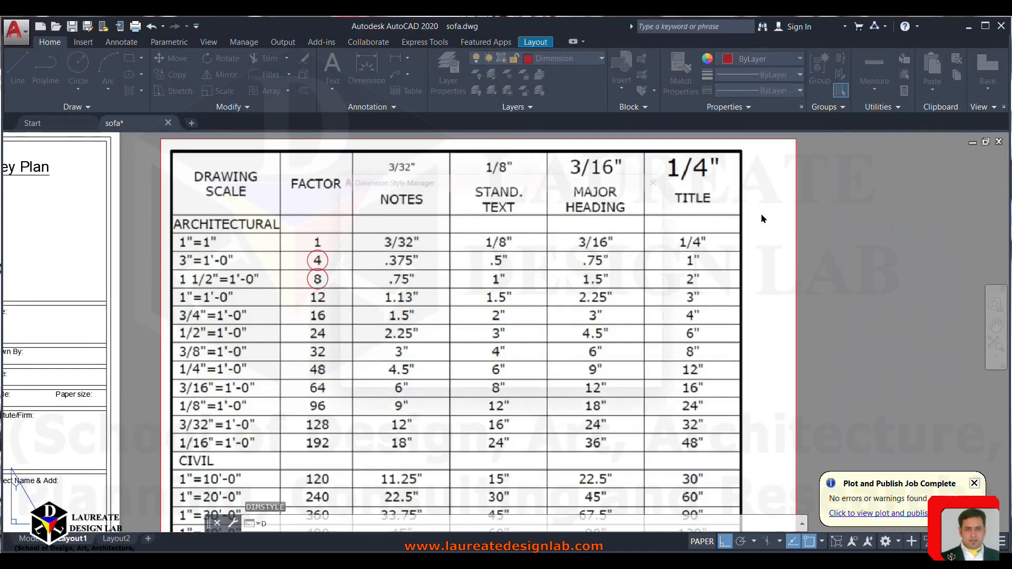
{"action": "left_click", "coordinate": [680, 170]}
{"action": "middle_click_drag", "start_coordinate": [575, 224], "coordinate": [738, 215]}
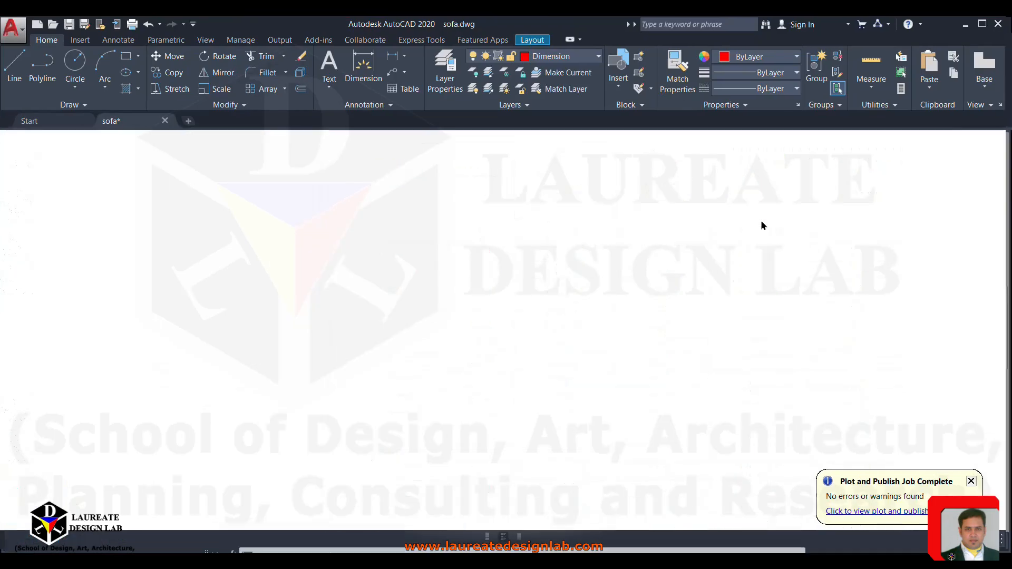
{"action": "middle_click_drag", "start_coordinate": [707, 228], "coordinate": [739, 208]}
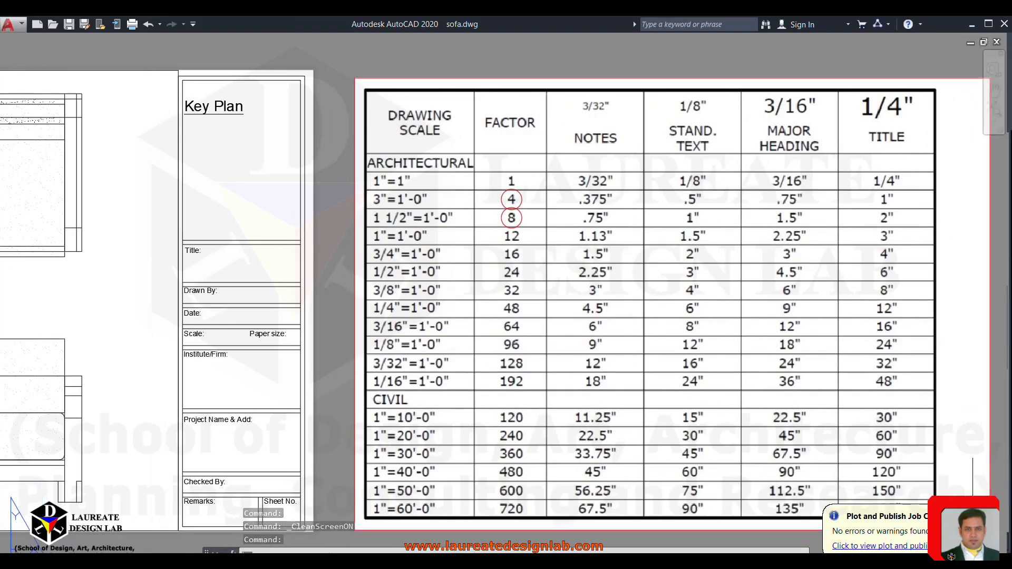
{"action": "middle_click_drag", "start_coordinate": [746, 402], "coordinate": [785, 405]}
Open the 1 AND HALF dimension style for modification with its dialogs moved clear of the scale factors.
{"action": "type", "text": "d"}
{"action": "key", "text": "Return"}
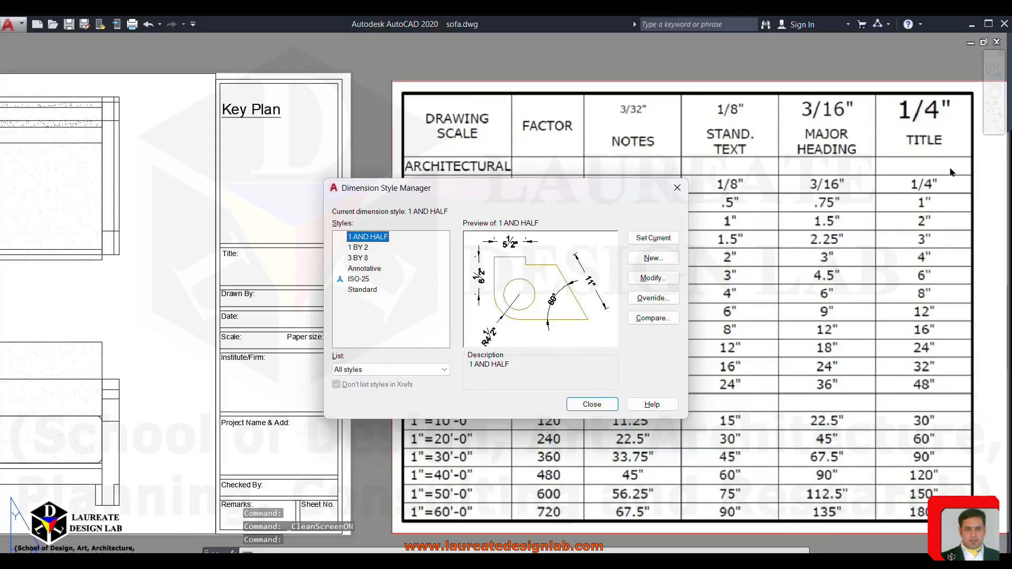
{"action": "left_click_drag", "start_coordinate": [580, 193], "coordinate": [278, 78]}
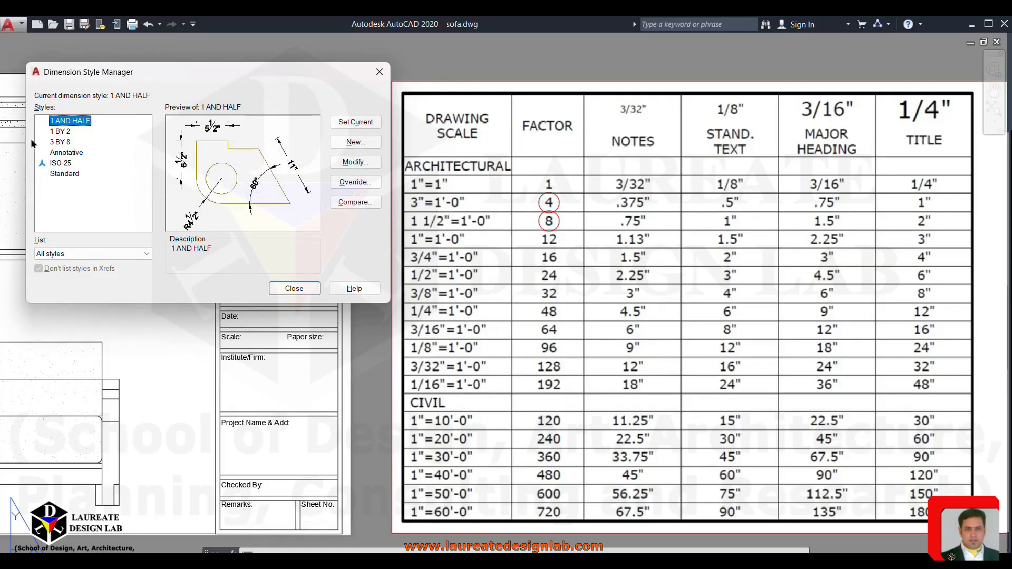
{"action": "left_click", "coordinate": [356, 162]}
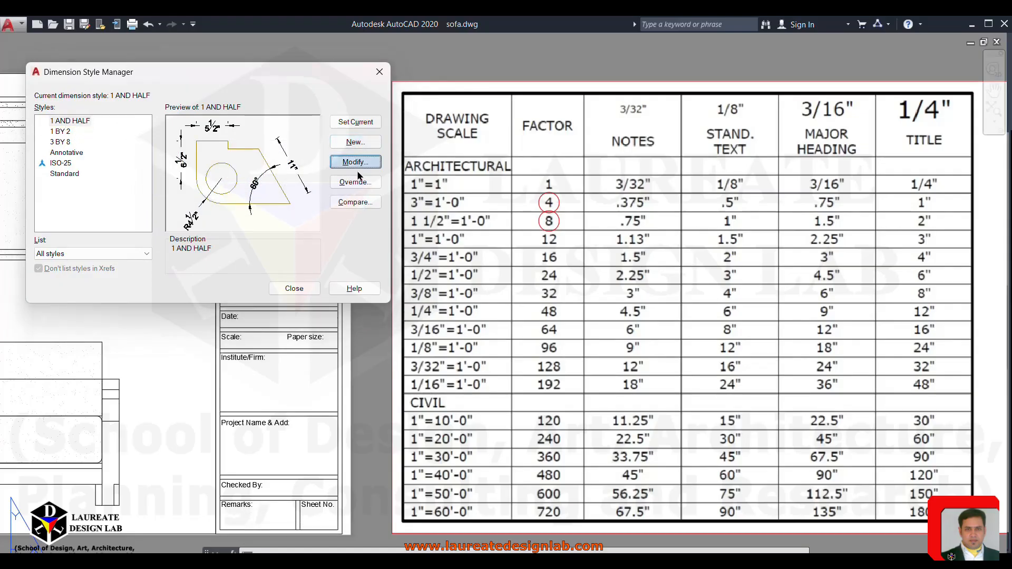
{"action": "left_click_drag", "start_coordinate": [466, 150], "coordinate": [198, 187]}
Compare the 1 AND HALF style's text height and arrow size with the scale table, and close the Dimension Style Manager.
{"action": "left_click", "coordinate": [155, 207]}
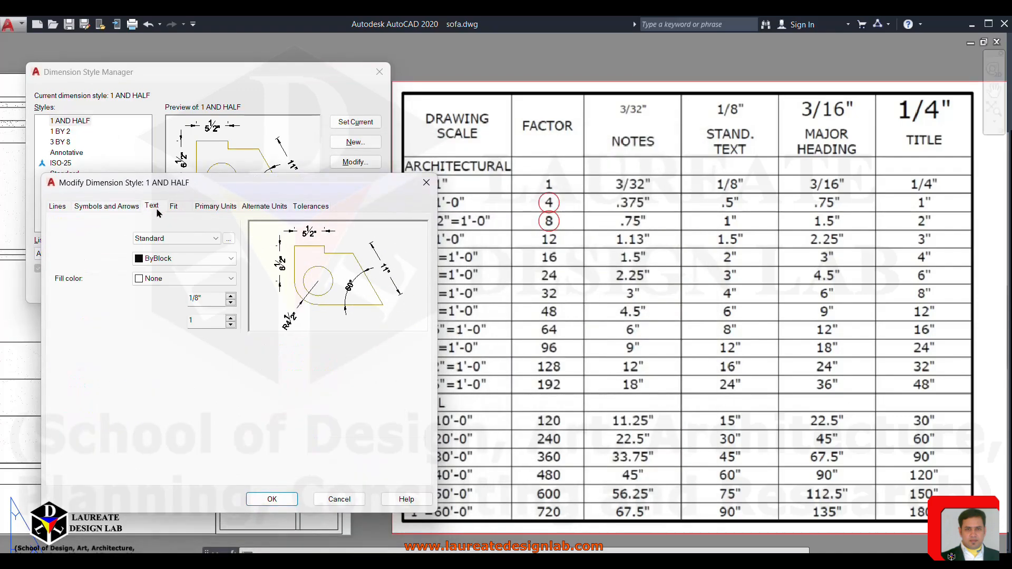
{"action": "left_click_drag", "start_coordinate": [207, 304], "coordinate": [165, 303]}
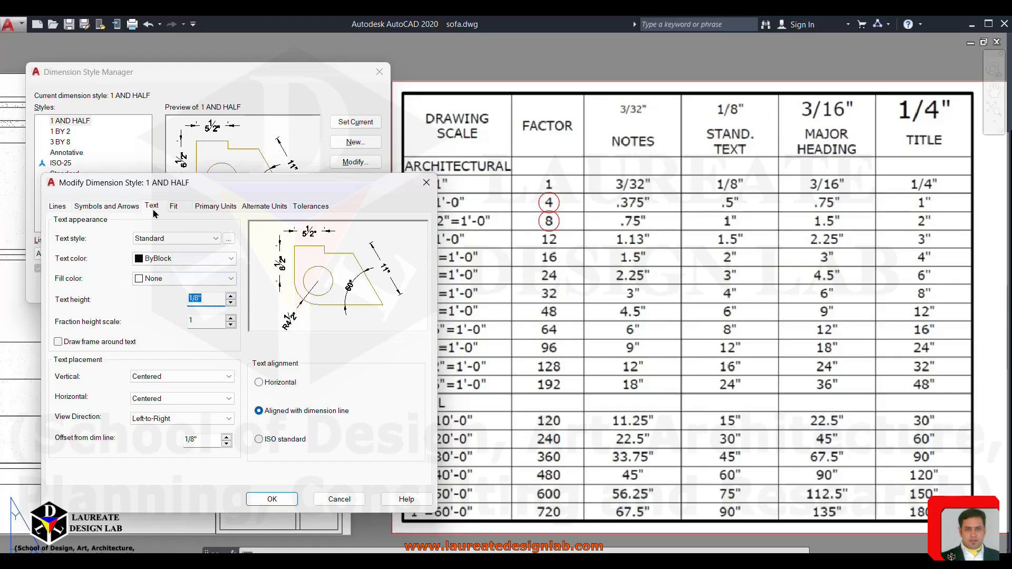
{"action": "left_click", "coordinate": [109, 206]}
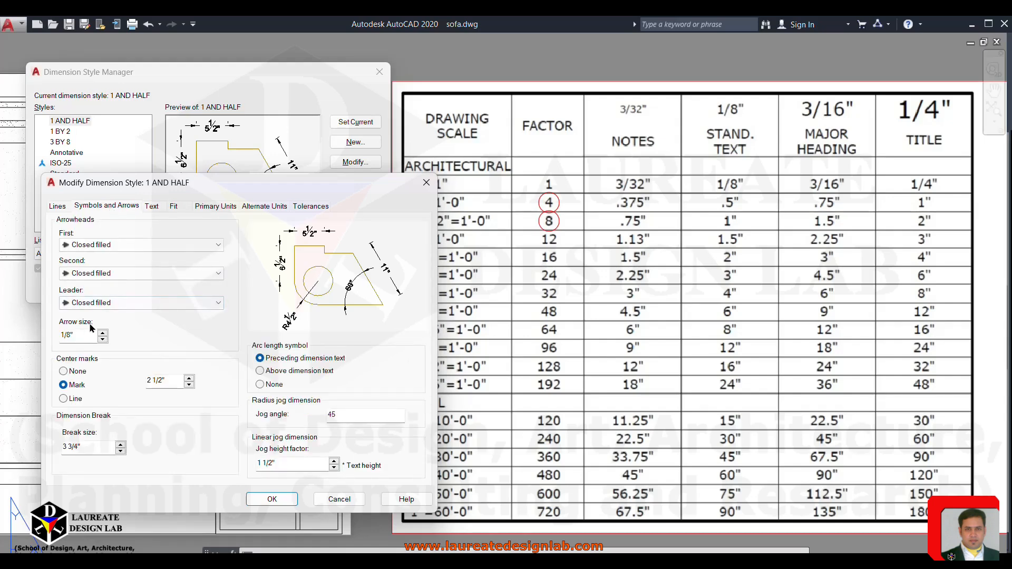
{"action": "left_click", "coordinate": [153, 206]}
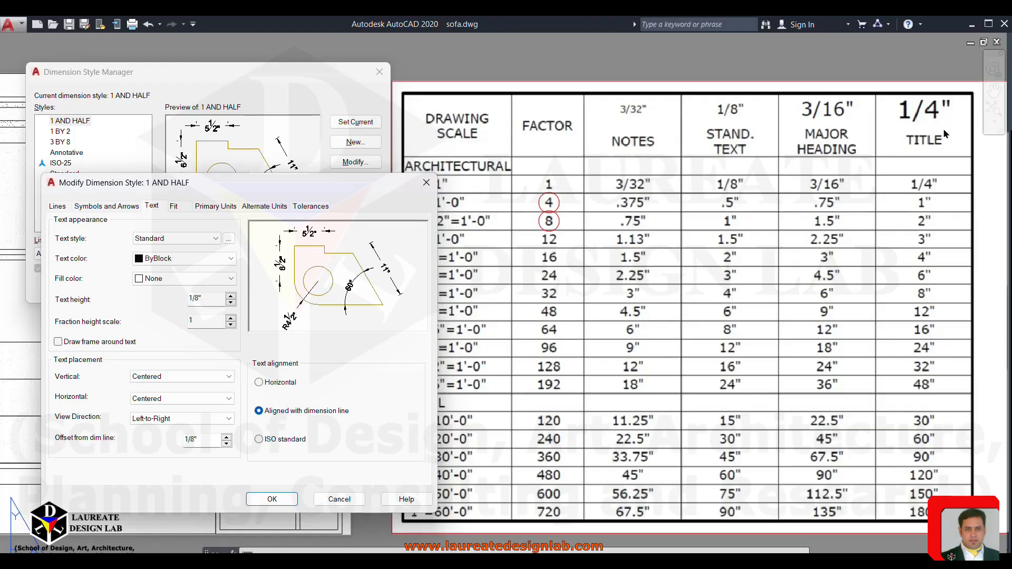
{"action": "double_click", "coordinate": [206, 300]}
{"action": "mouse_move", "coordinate": [324, 191]}
{"action": "left_mouse_down"}
{"action": "mouse_move", "coordinate": [308, 134]}
{"action": "mouse_move", "coordinate": [311, 144]}
{"action": "mouse_move", "coordinate": [317, 132]}
{"action": "left_mouse_up"}
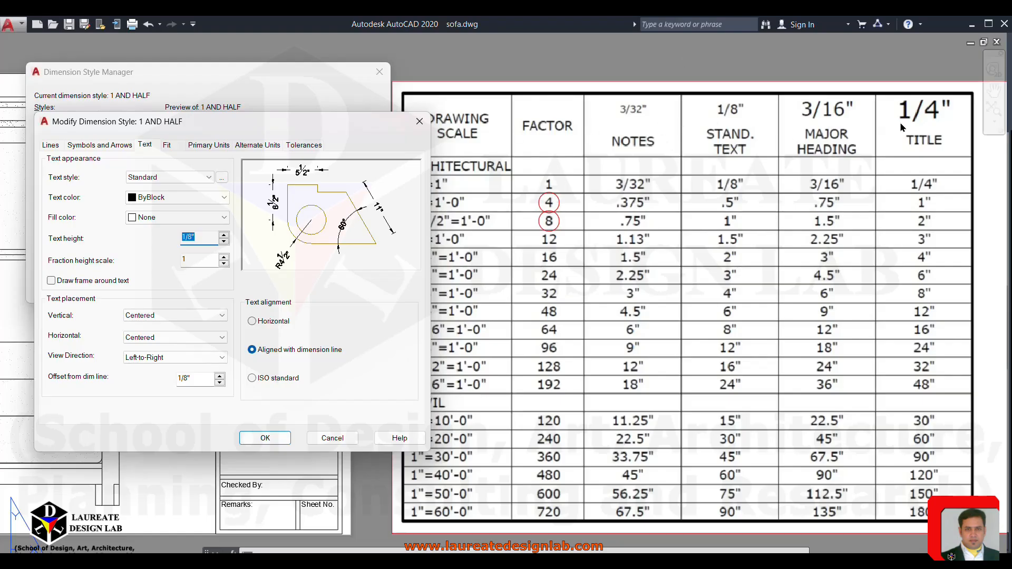
{"action": "left_click_drag", "start_coordinate": [326, 129], "coordinate": [488, 88]}
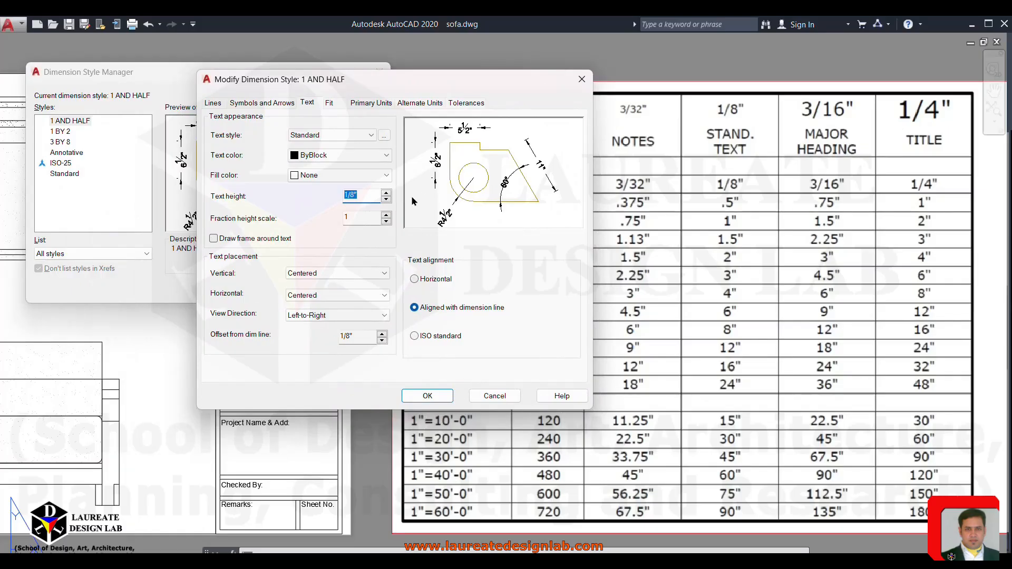
{"action": "left_click_drag", "start_coordinate": [417, 84], "coordinate": [341, 101]}
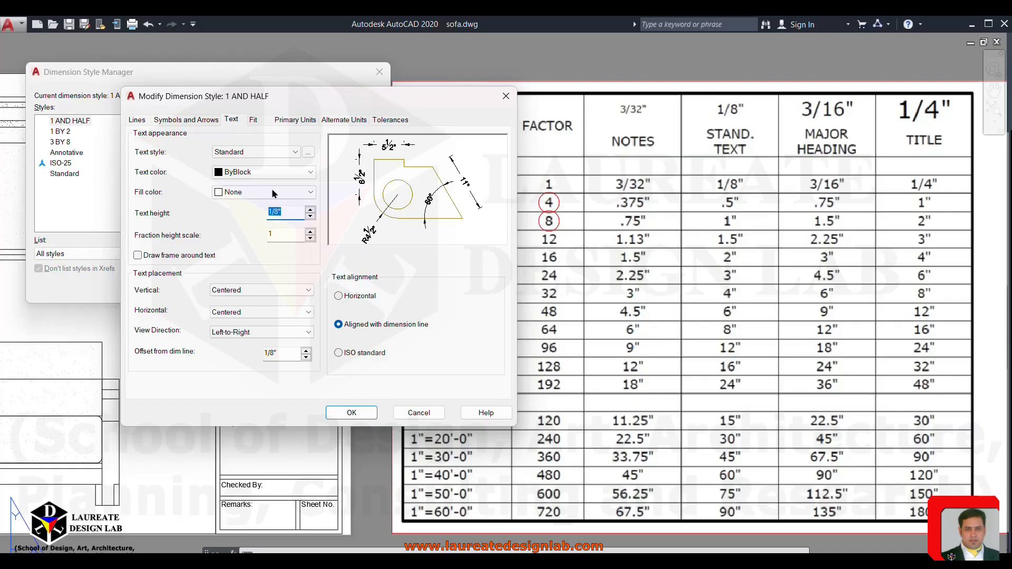
{"action": "left_click_drag", "start_coordinate": [316, 103], "coordinate": [477, 76]}
{"action": "left_click", "coordinate": [365, 411]}
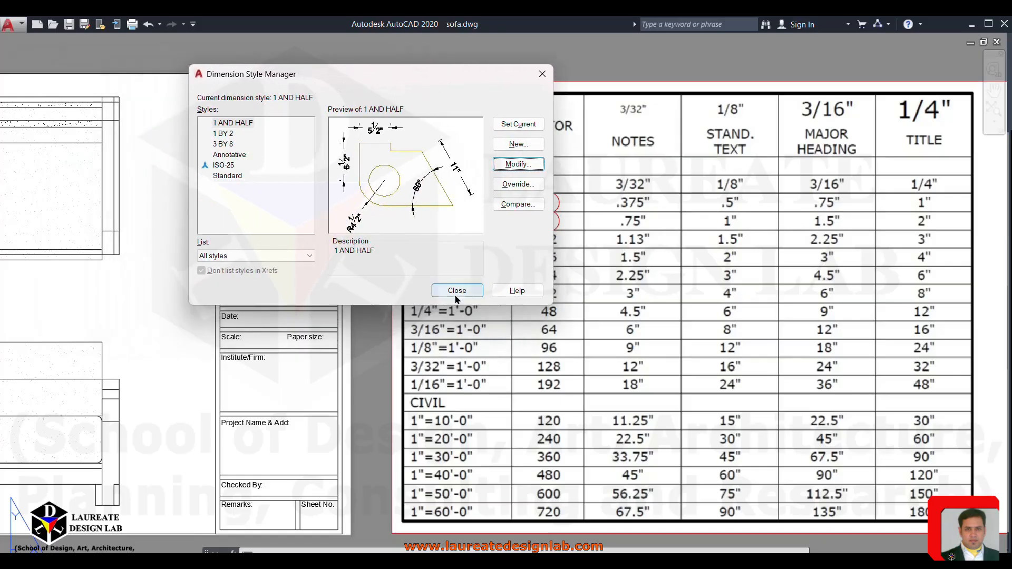
{"action": "left_click", "coordinate": [457, 293]}
Activate model space in the upper viewport holding the sofa's top and front views.
{"action": "scroll", "coordinate": [319, 264], "scroll_direction": "down", "scroll_amount": 4}
{"action": "double_click", "coordinate": [318, 217]}
{"action": "left_click", "coordinate": [367, 453]}
{"action": "middle_click_drag", "start_coordinate": [366, 398], "coordinate": [386, 356]}
{"action": "left_click", "coordinate": [362, 211]}
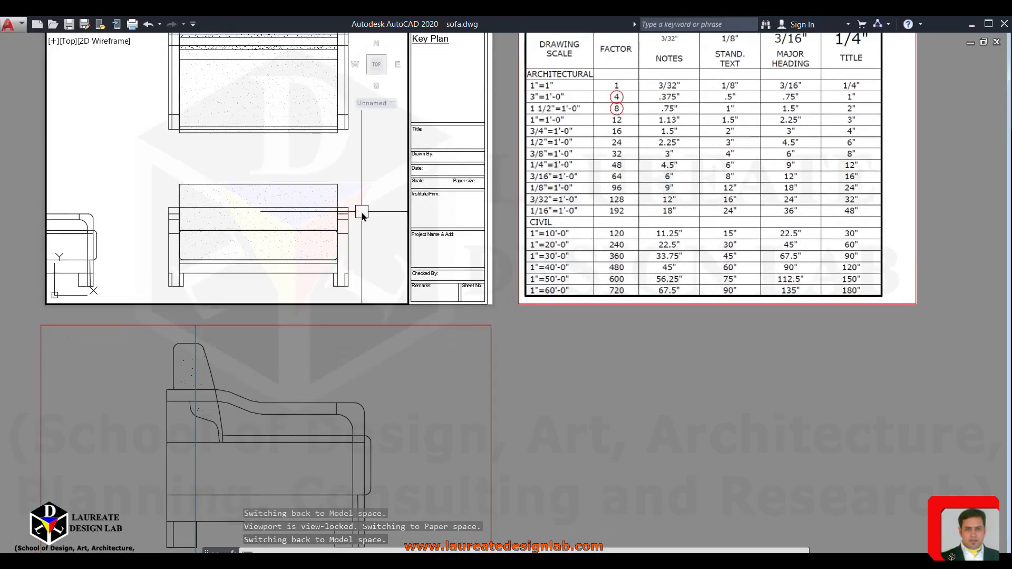
{"action": "middle_click_drag", "start_coordinate": [362, 213], "coordinate": [334, 289]}
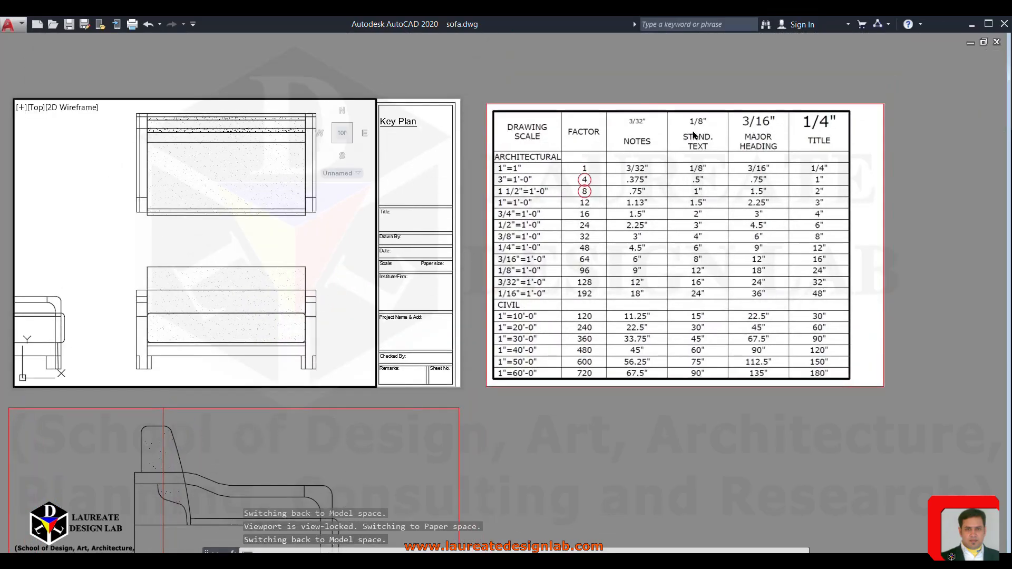
{"action": "middle_click_drag", "start_coordinate": [305, 257], "coordinate": [323, 179]}
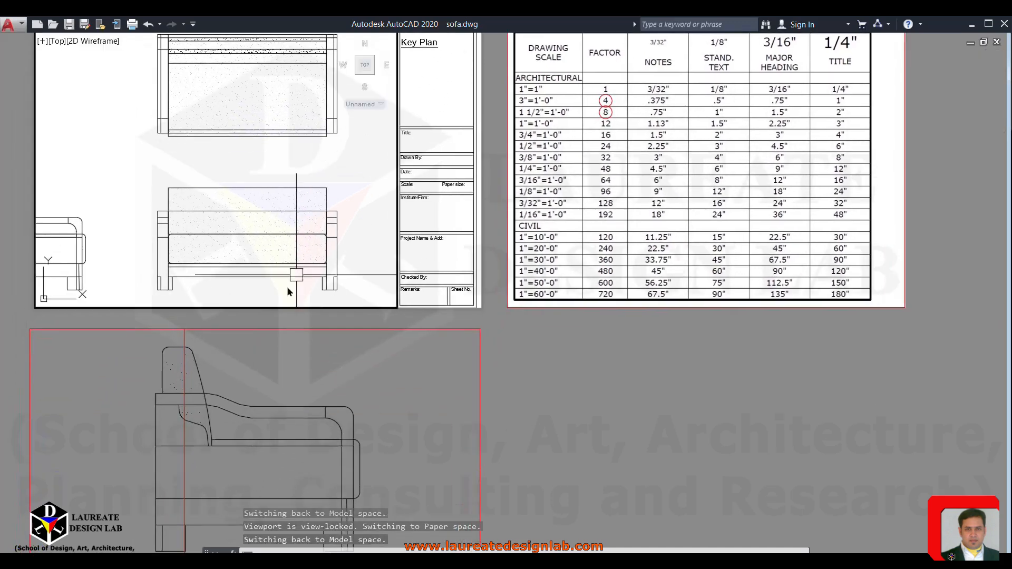
{"action": "middle_click_drag", "start_coordinate": [306, 319], "coordinate": [359, 385]}
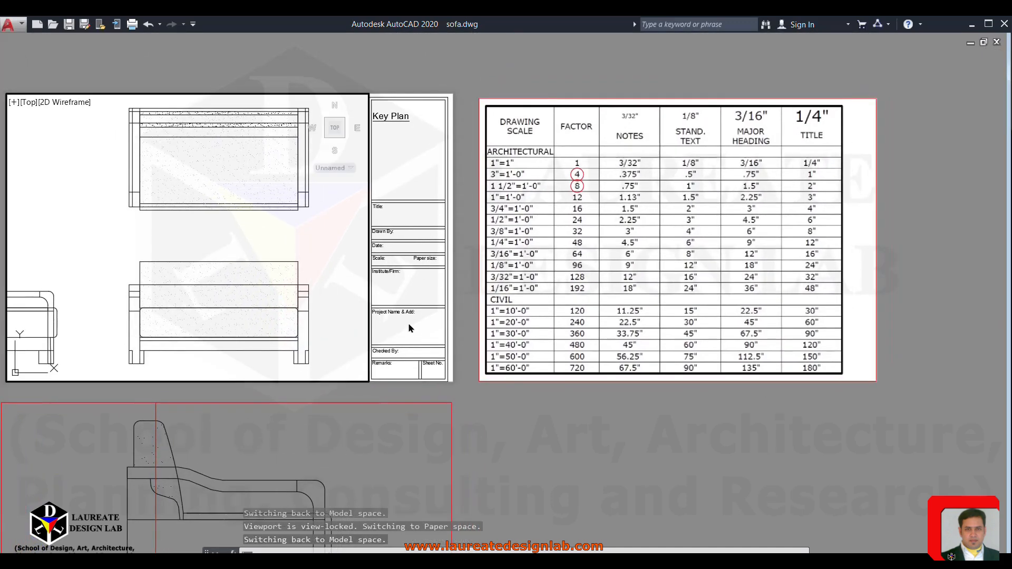
Review the text, overall scale and arrow settings of the 1 AND HALF style, and close the Dimension Style Manager.
{"action": "type", "text": "ps"}
{"action": "key", "text": "Return"}
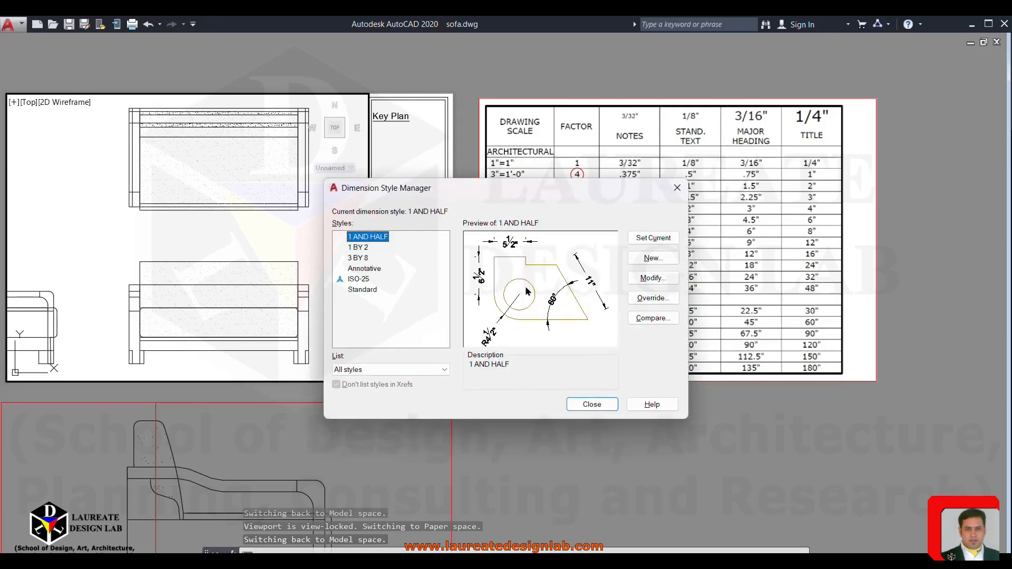
{"action": "left_click", "coordinate": [652, 278]}
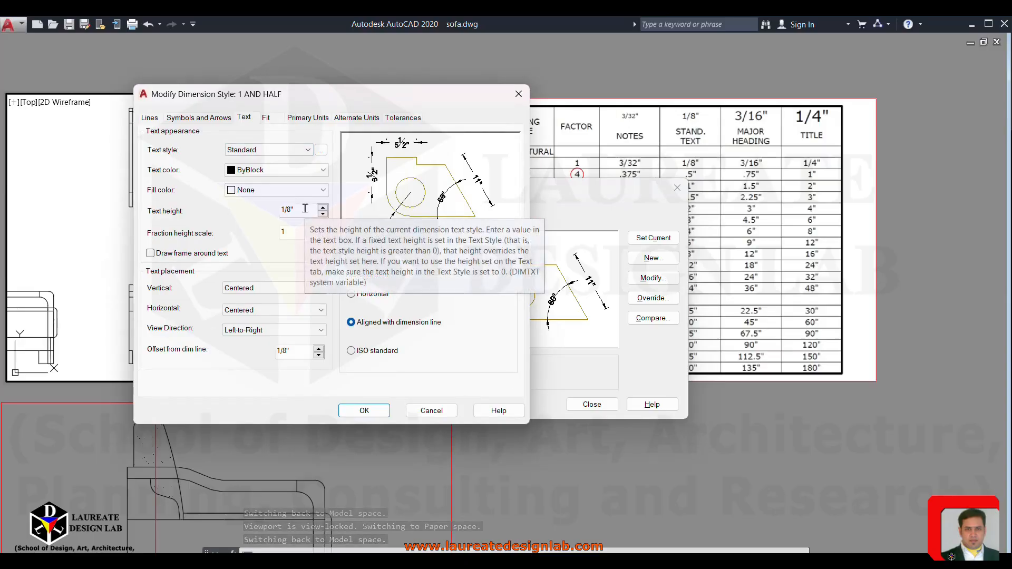
{"action": "left_click_drag", "start_coordinate": [362, 101], "coordinate": [377, 95]}
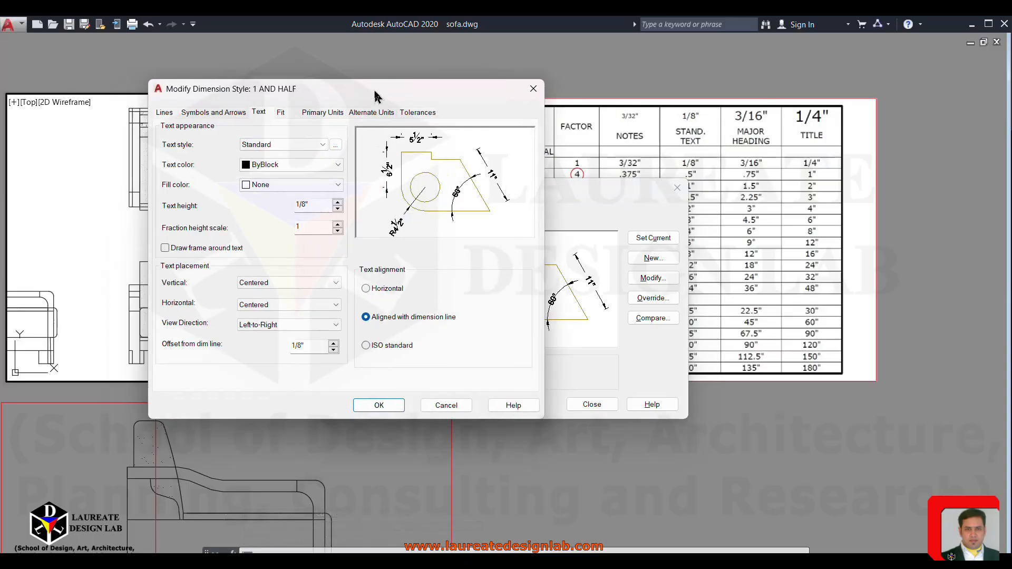
{"action": "left_click", "coordinate": [283, 118]}
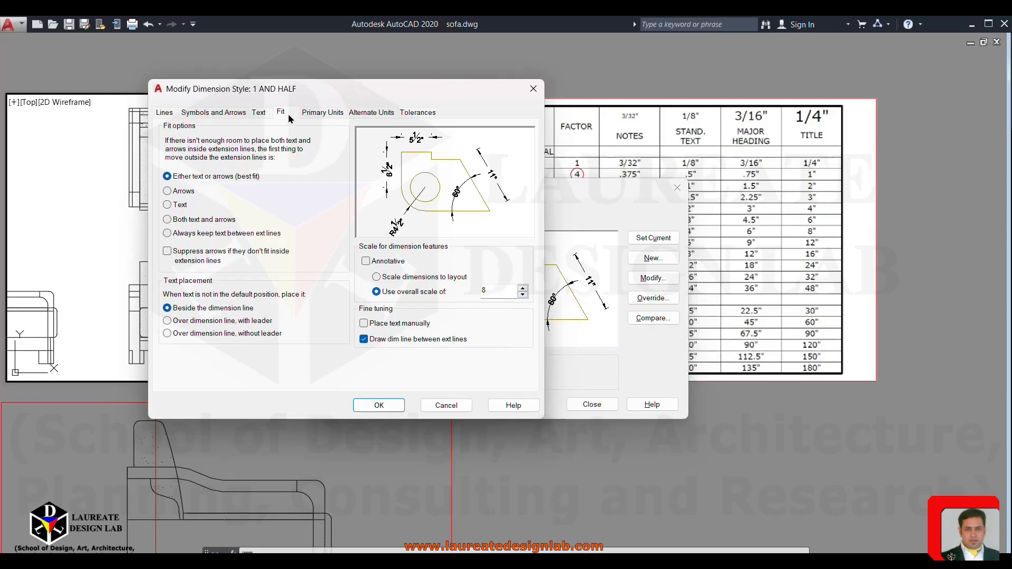
{"action": "left_click", "coordinate": [259, 113]}
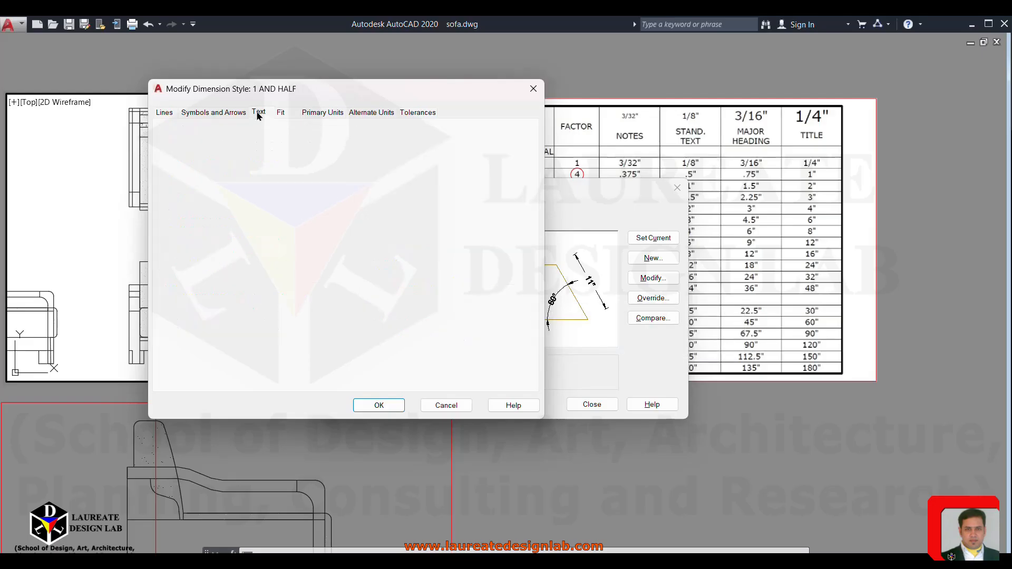
{"action": "left_click", "coordinate": [214, 112]}
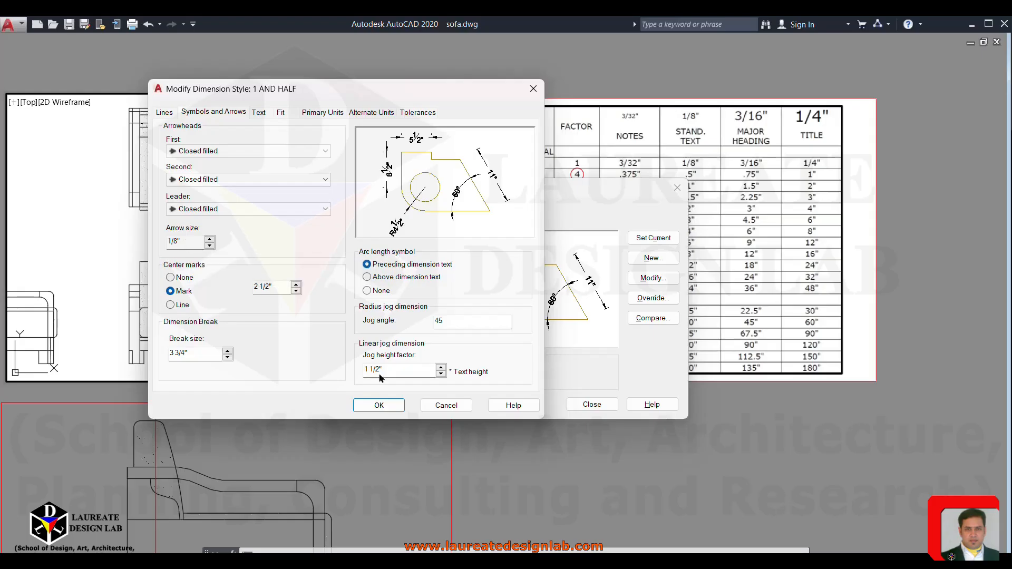
{"action": "left_click", "coordinate": [379, 406]}
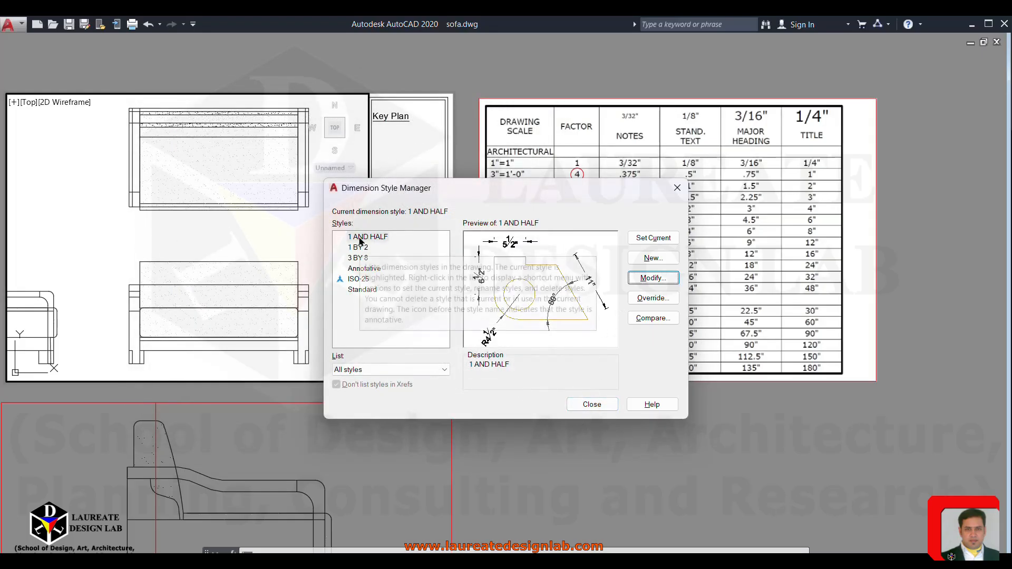
{"action": "left_click", "coordinate": [592, 404]}
Place a horizontal linear dimension about 4'-11 1/2" long between the sofa's top and front views.
{"action": "middle_click_drag", "start_coordinate": [134, 222], "coordinate": [316, 244]}
{"action": "left_click", "coordinate": [290, 247]}
{"action": "left_click", "coordinate": [272, 266]}
{"action": "type", "text": "DIMLIN"}
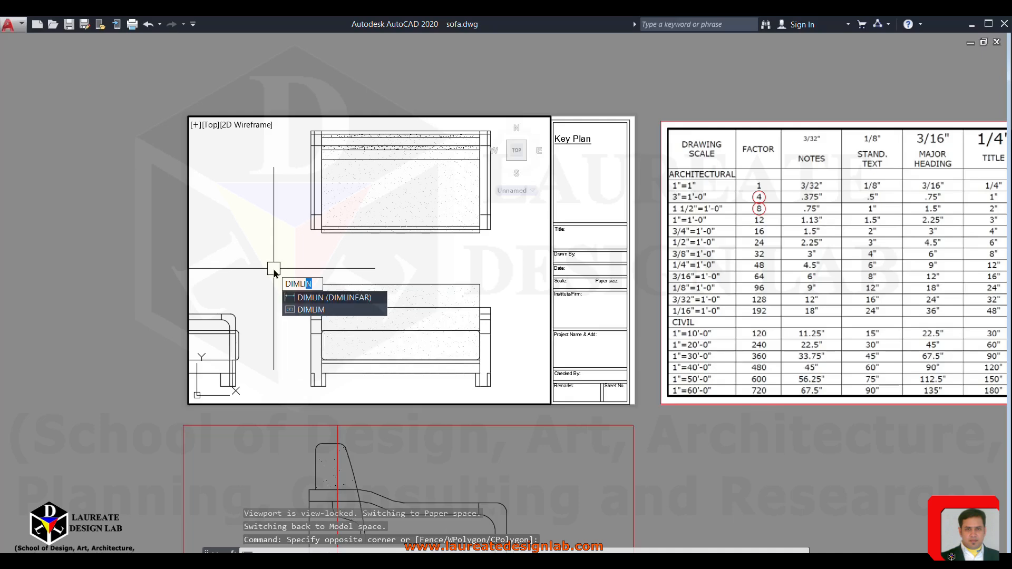
{"action": "key", "text": "Return"}
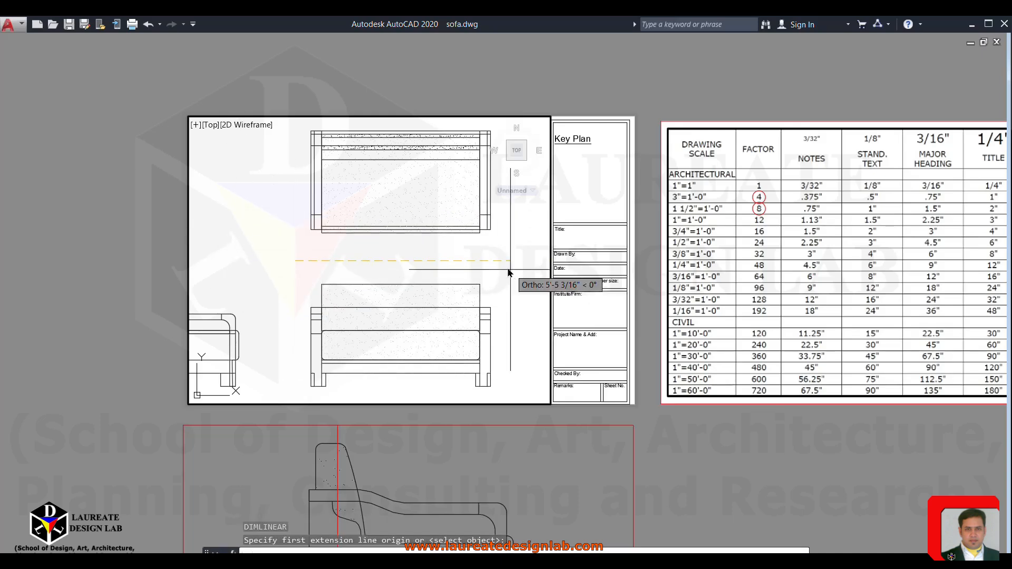
{"action": "left_click", "coordinate": [492, 264]}
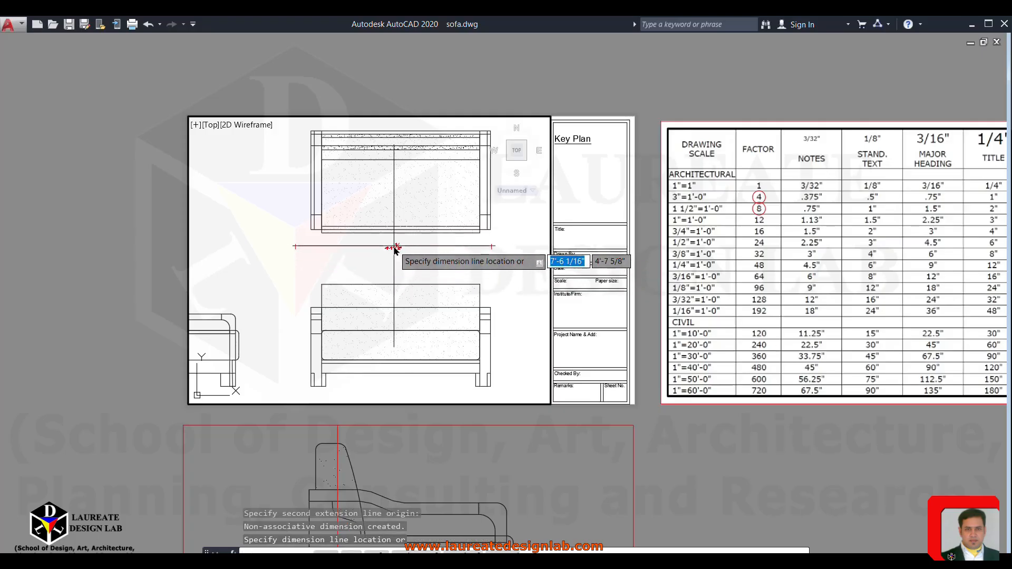
{"action": "left_click", "coordinate": [397, 252]}
Examine the new dimension's text and arrow size in the viewport against the circled factor for 1 1/2"=1'-0".
{"action": "scroll", "coordinate": [395, 253], "scroll_direction": "up", "scroll_amount": 5}
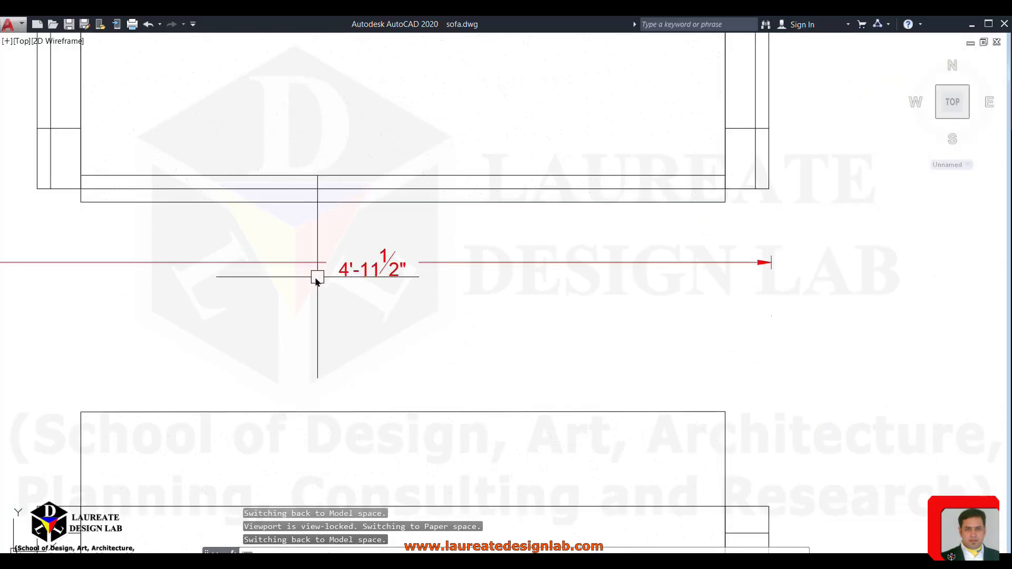
{"action": "scroll", "coordinate": [396, 272], "scroll_direction": "down", "scroll_amount": 2}
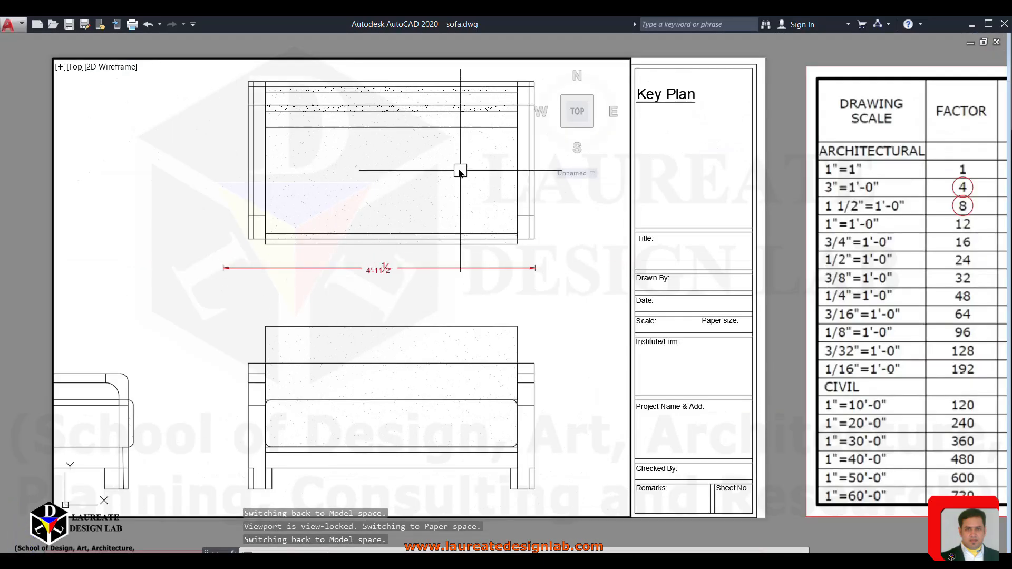
{"action": "middle_click_drag", "start_coordinate": [357, 360], "coordinate": [346, 349]}
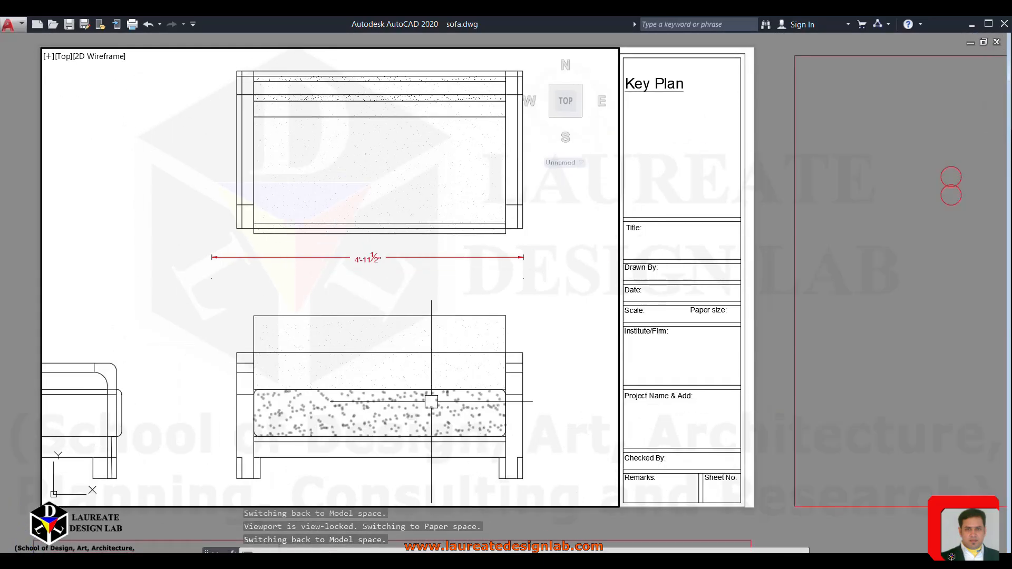
{"action": "scroll", "coordinate": [606, 343], "scroll_direction": "down", "scroll_amount": 2}
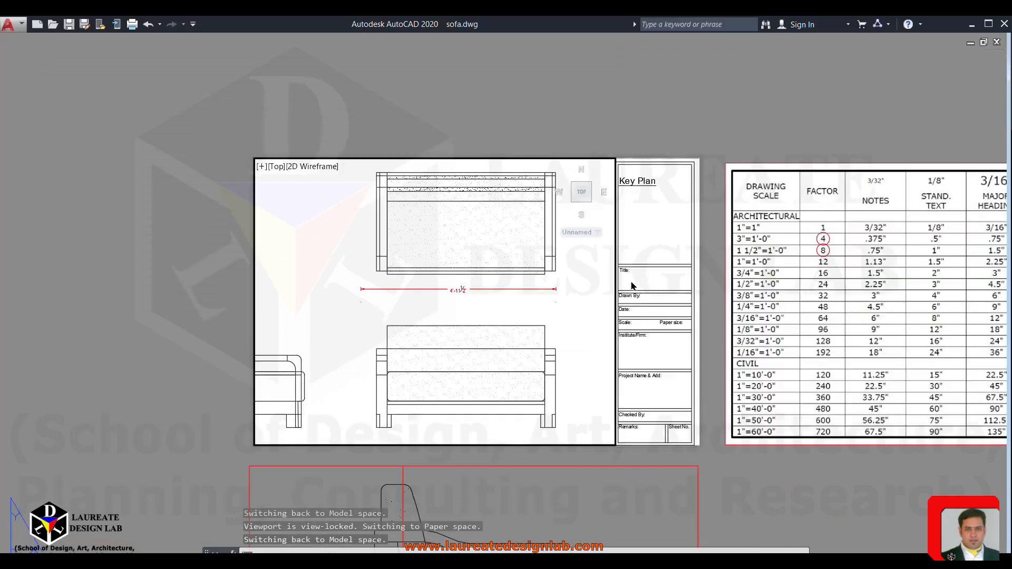
{"action": "middle_click_drag", "start_coordinate": [649, 279], "coordinate": [479, 290]}
{"action": "scroll", "coordinate": [623, 256], "scroll_direction": "up", "scroll_amount": 4}
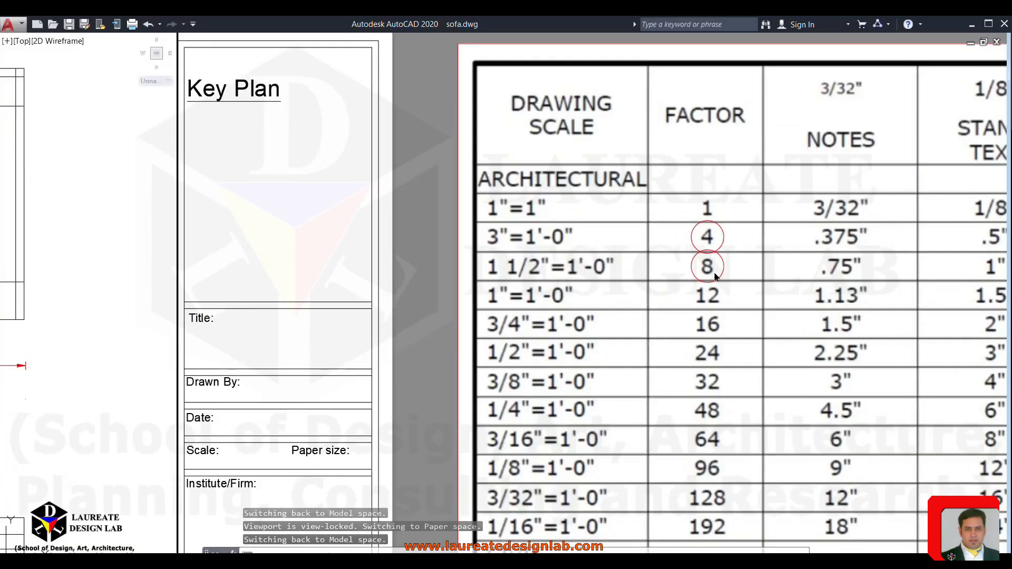
{"action": "scroll", "coordinate": [714, 271], "scroll_direction": "down", "scroll_amount": 4}
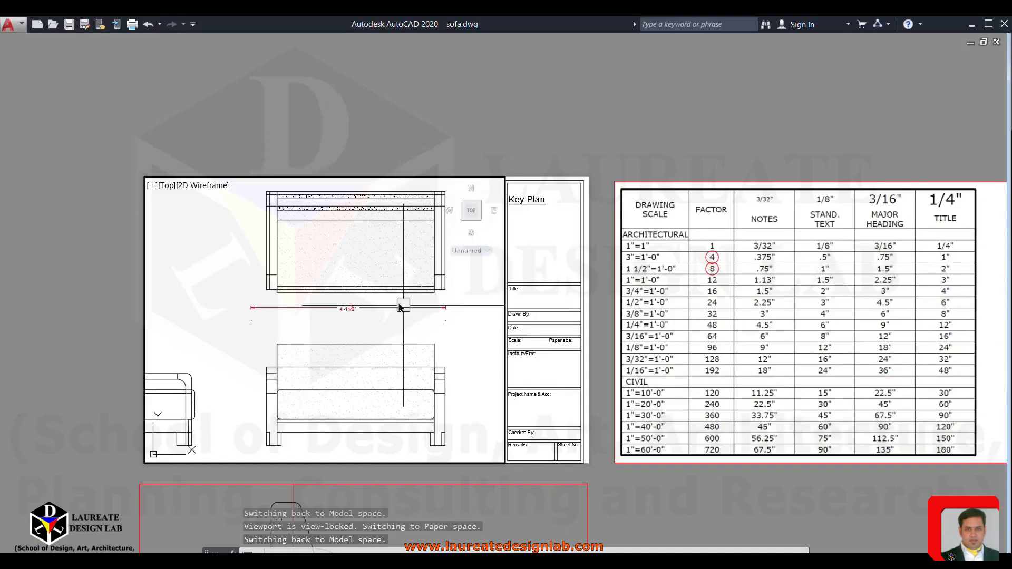
{"action": "scroll", "coordinate": [359, 312], "scroll_direction": "up", "scroll_amount": 2}
{"action": "middle_click_drag", "start_coordinate": [371, 282], "coordinate": [387, 263]}
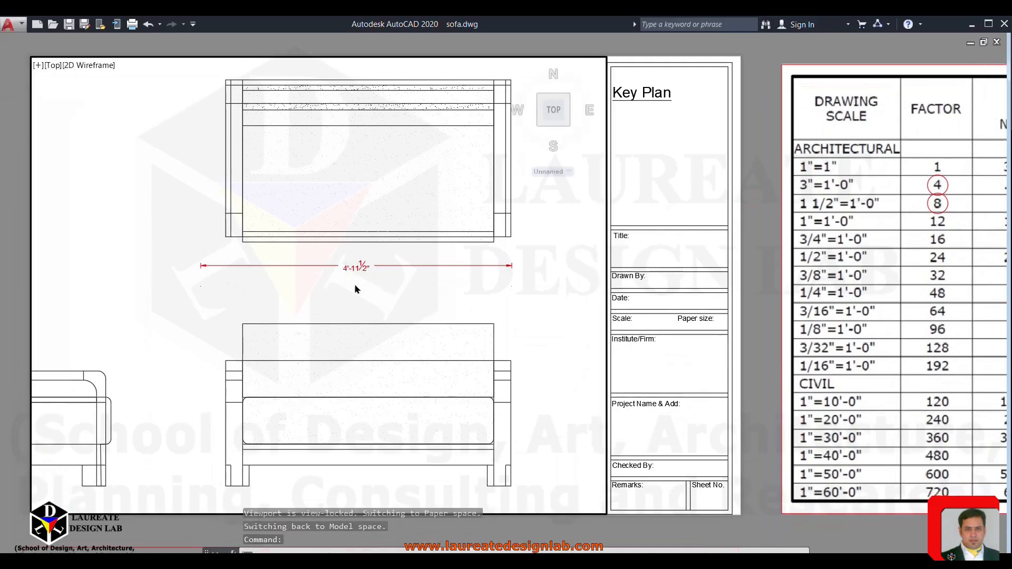
Activate model space in the lower viewport holding the sofa's side view.
{"action": "scroll", "coordinate": [357, 293], "scroll_direction": "down", "scroll_amount": 2}
{"action": "middle_click_drag", "start_coordinate": [478, 508], "coordinate": [461, 391]}
{"action": "left_click", "coordinate": [464, 389]}
{"action": "middle_click_drag", "start_coordinate": [457, 294], "coordinate": [367, 288]}
Create a dimension style named 3 INCH SCALE based on the 1 AND HALF style.
{"action": "type", "text": "D"}
{"action": "key", "text": "Return"}
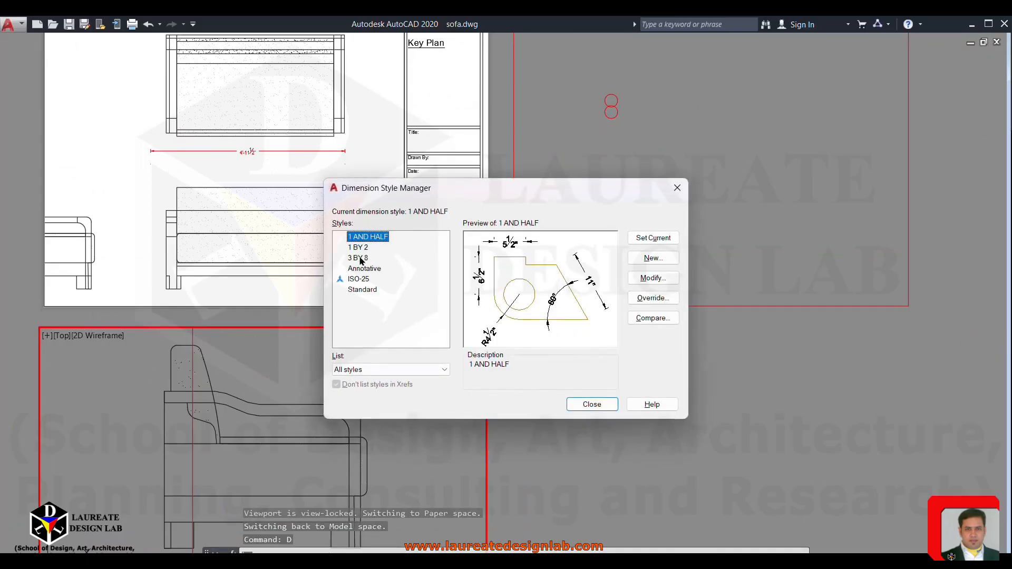
{"action": "left_click", "coordinate": [667, 262]}
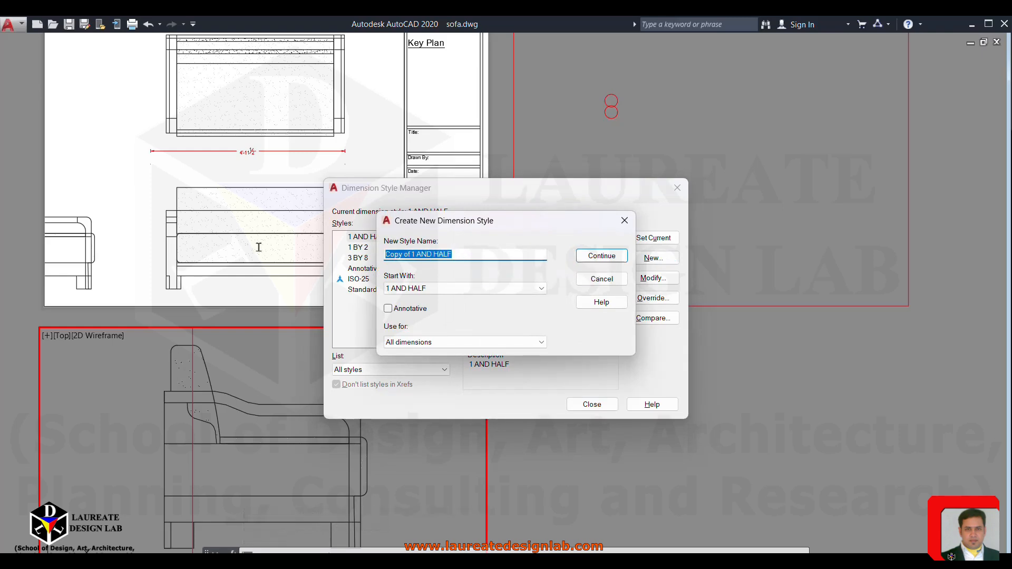
{"action": "type", "text": "3"}
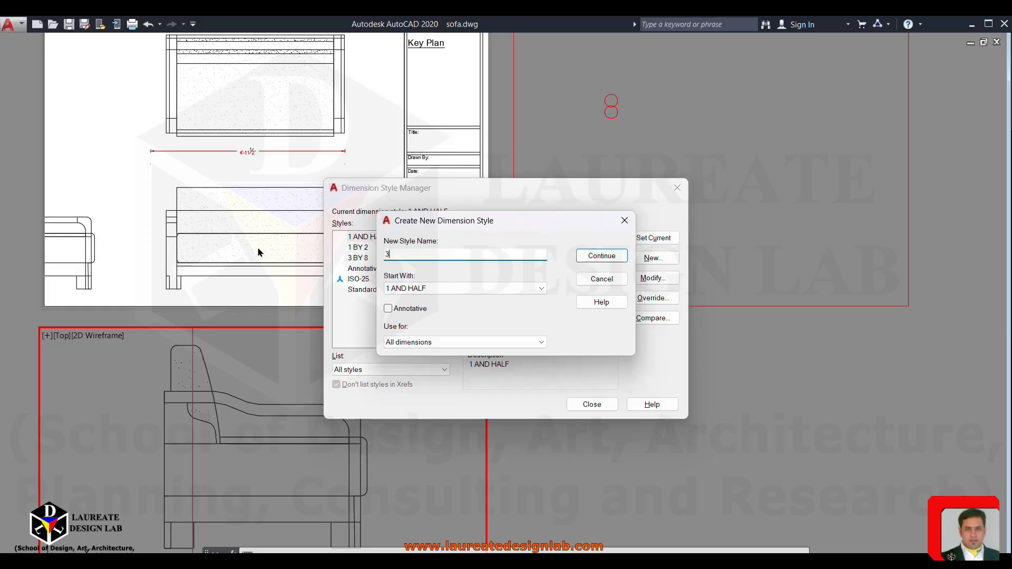
{"action": "type", "text": " INCH SCALE"}
{"action": "left_click", "coordinate": [603, 258]}
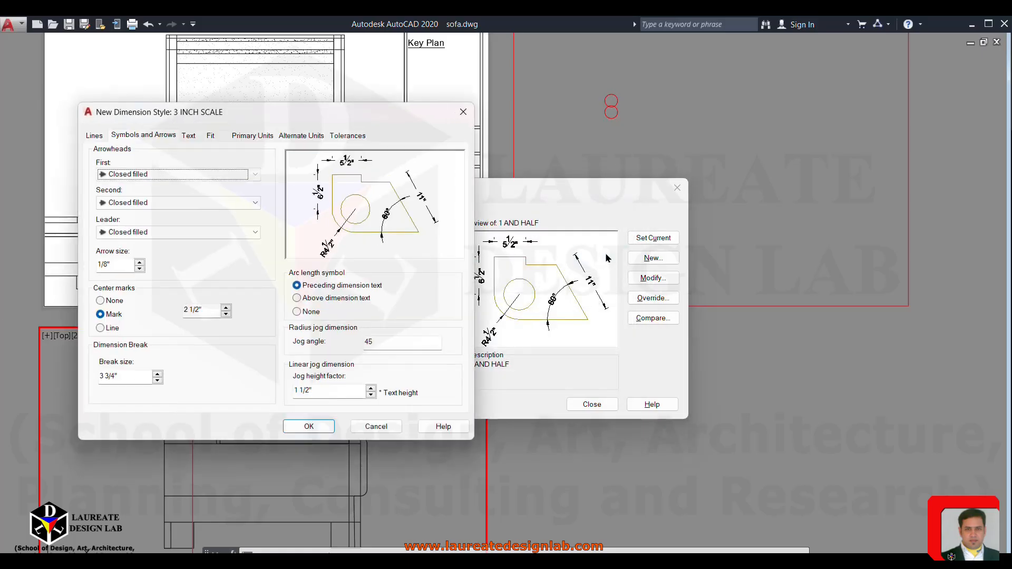
Set the overall scale of the 3 INCH SCALE style to 4.
{"action": "left_click_drag", "start_coordinate": [288, 120], "coordinate": [423, 98]}
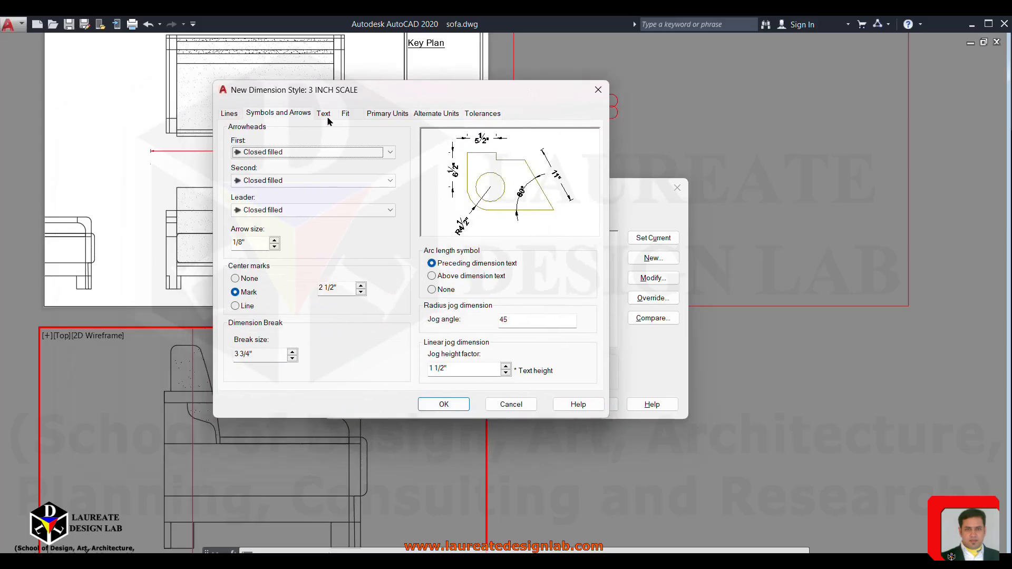
{"action": "left_click", "coordinate": [346, 115]}
{"action": "double_click", "coordinate": [567, 290]}
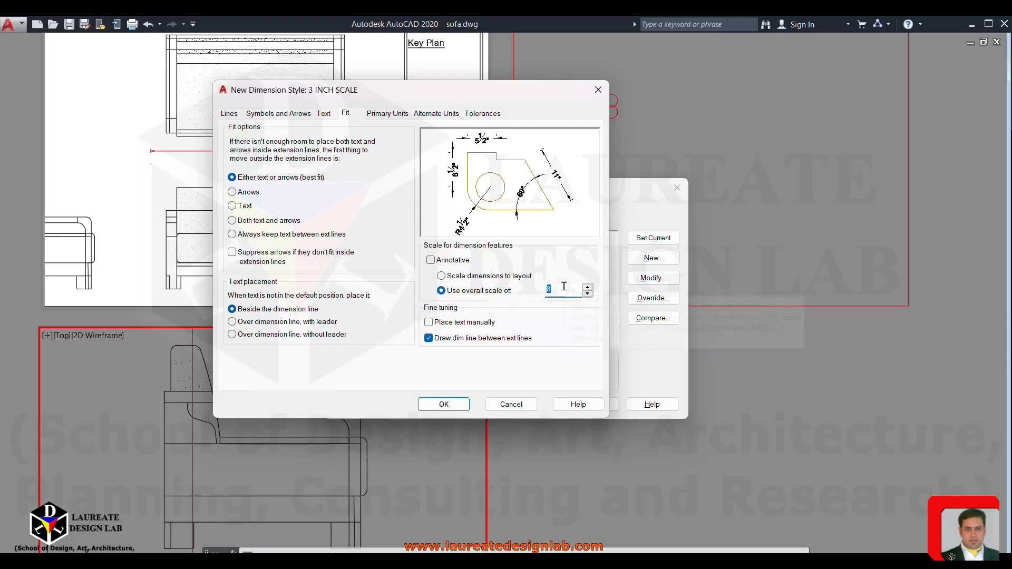
{"action": "type", "text": "4"}
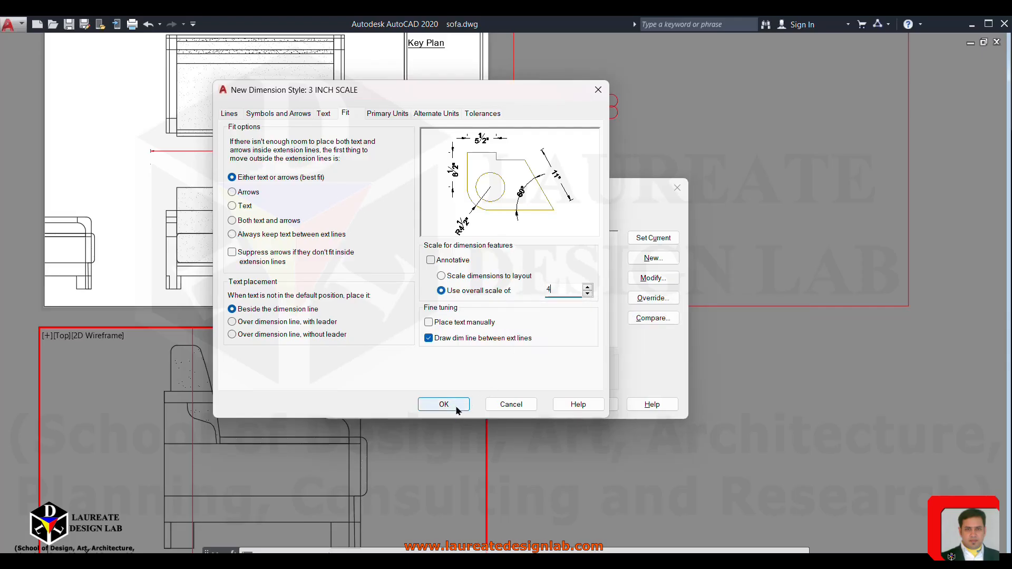
Check the new style's text height and arrow size, and save the 3 INCH SCALE style.
{"action": "left_click", "coordinate": [327, 116]}
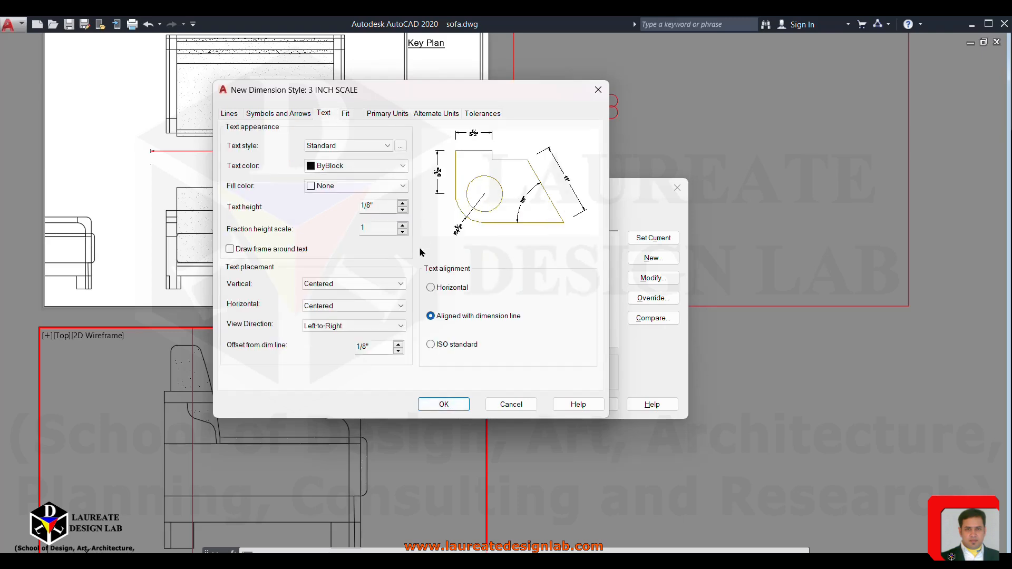
{"action": "left_click", "coordinate": [283, 114]}
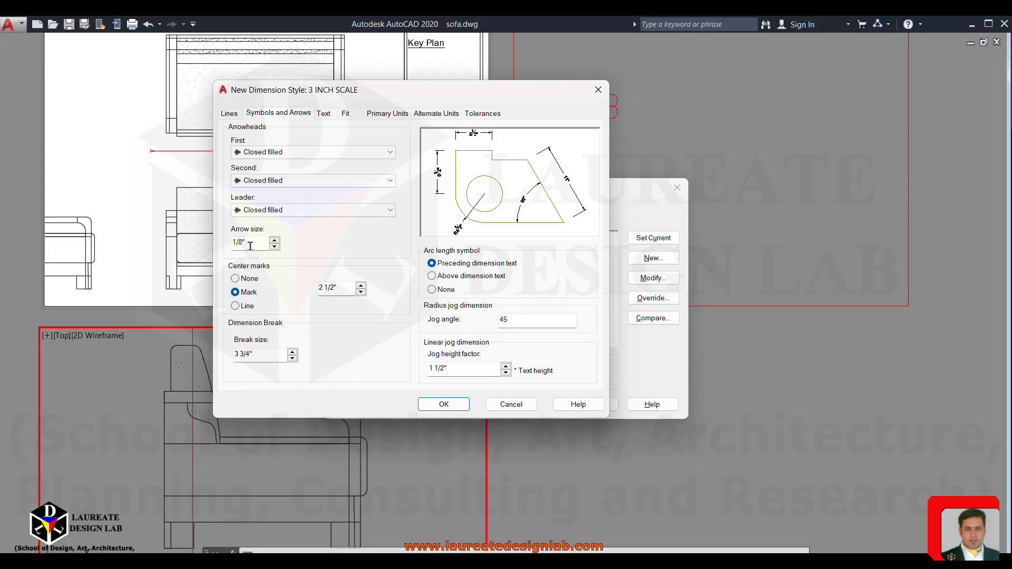
{"action": "left_click", "coordinate": [321, 116]}
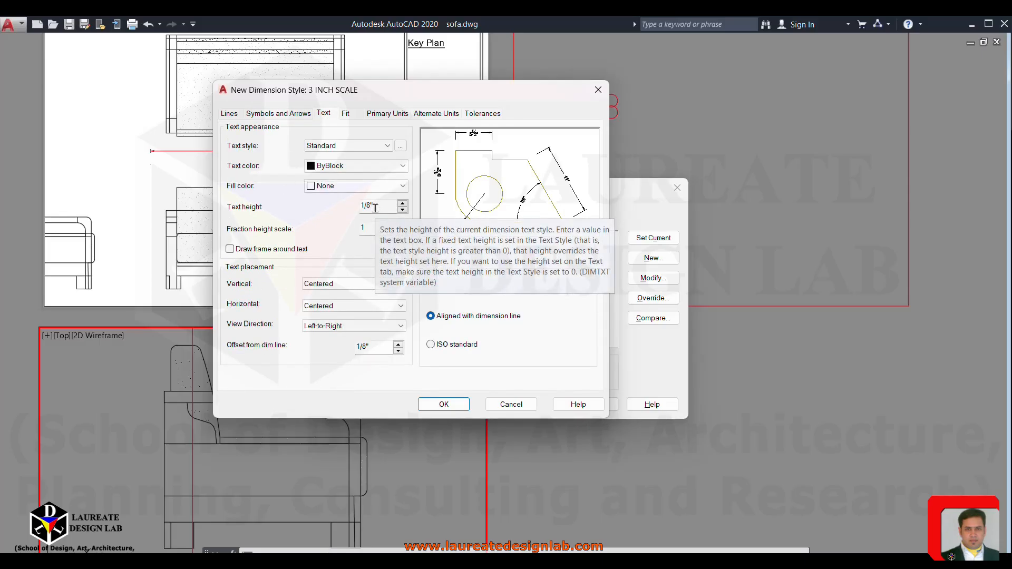
{"action": "left_click_drag", "start_coordinate": [374, 211], "coordinate": [301, 208]}
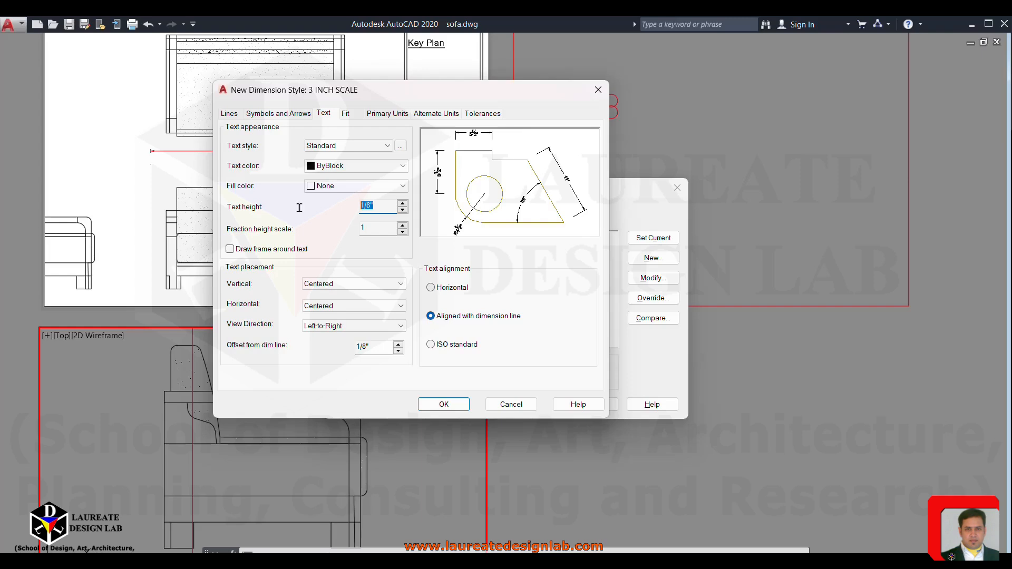
{"action": "left_click_drag", "start_coordinate": [439, 90], "coordinate": [467, 84]}
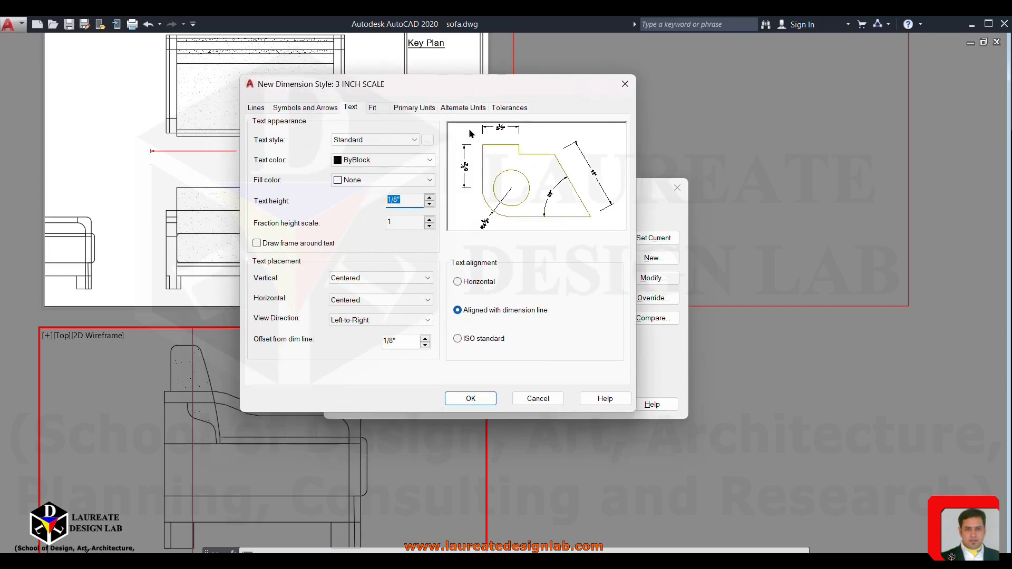
{"action": "left_click", "coordinate": [460, 393]}
Make 3 INCH SCALE the current dimension style and close the Dimension Style Manager.
{"action": "left_click", "coordinate": [372, 270]}
{"action": "left_click", "coordinate": [654, 238]}
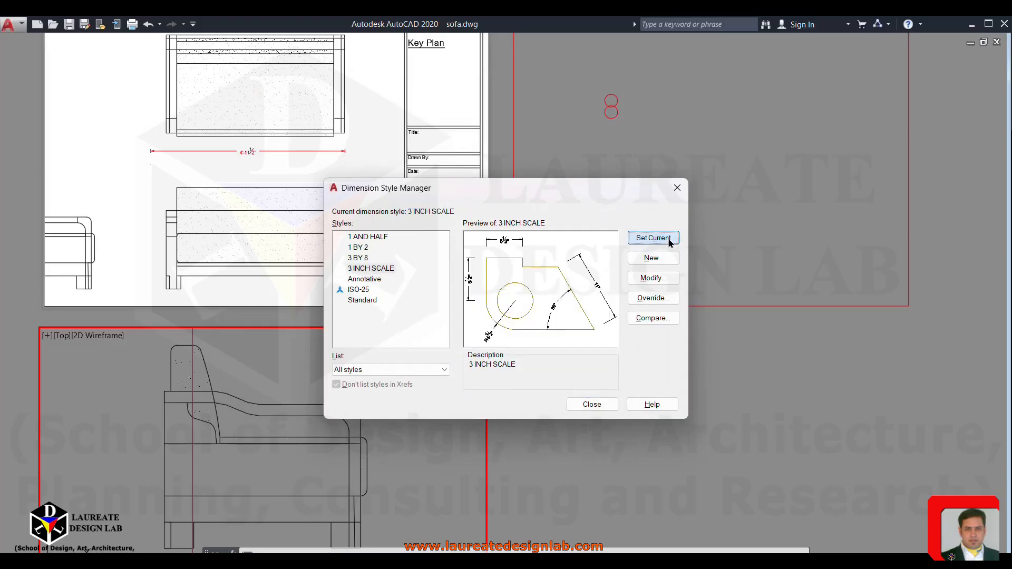
{"action": "left_click", "coordinate": [592, 405]}
Place a horizontal linear dimension about 3'-8" long across the upper part of the sofa's side view in the lower viewport.
{"action": "scroll", "coordinate": [606, 368], "scroll_direction": "down", "scroll_amount": 2}
{"action": "scroll", "coordinate": [609, 261], "scroll_direction": "up", "scroll_amount": 5}
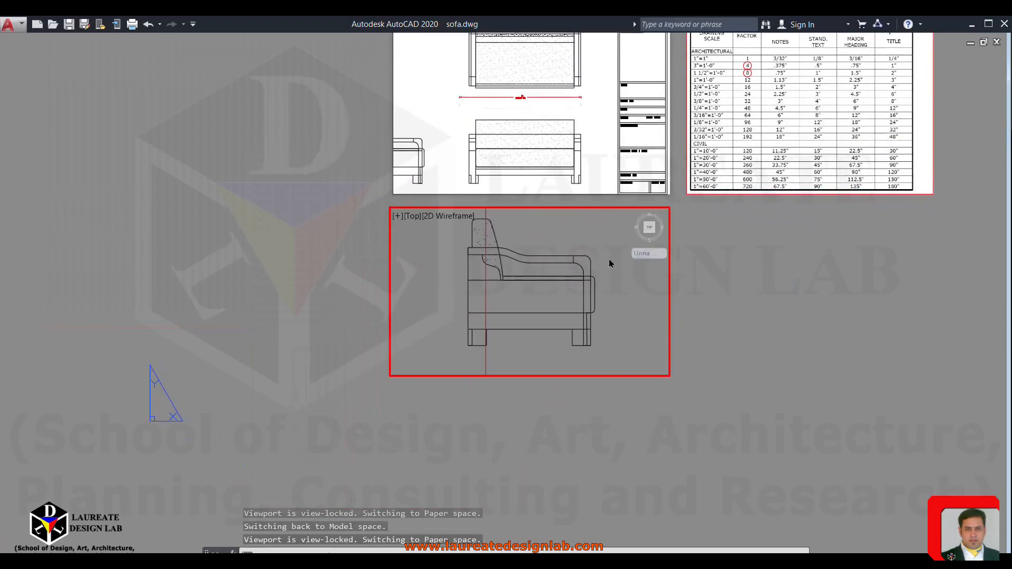
{"action": "scroll", "coordinate": [525, 272], "scroll_direction": "up", "scroll_amount": 2}
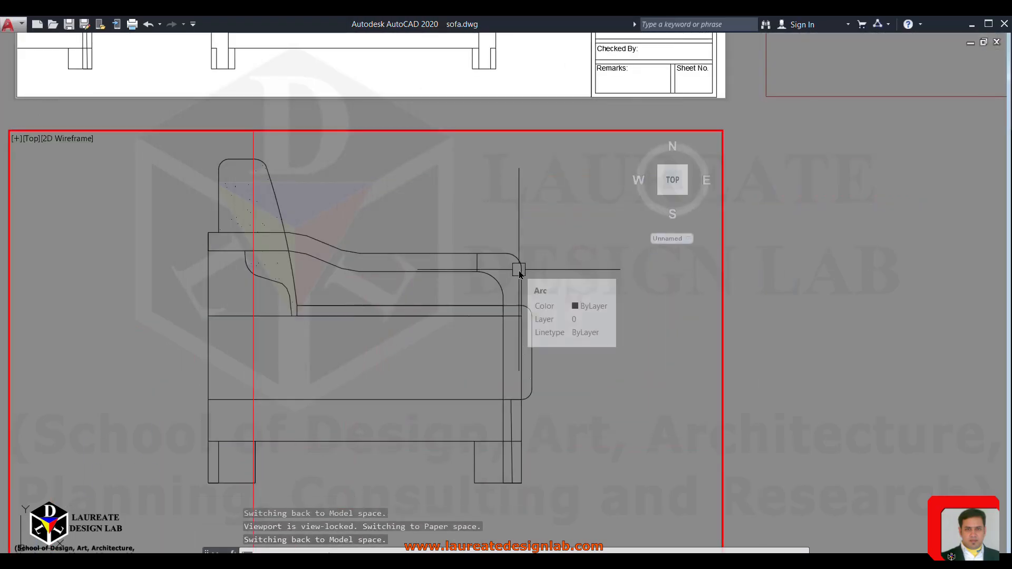
{"action": "type", "text": "DIMSTYLE"}
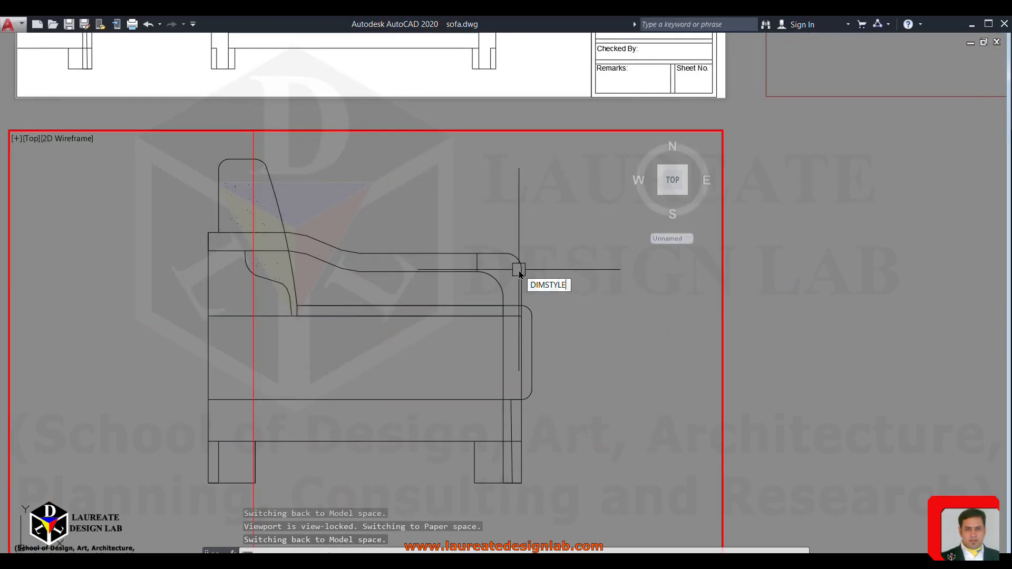
{"action": "key", "text": "BackSpace"}
{"action": "key", "text": "BackSpace"}
{"action": "key", "text": "BackSpace"}
{"action": "key", "text": "BackSpace"}
{"action": "key", "text": "BackSpace"}
{"action": "type", "text": "LINEAR"}
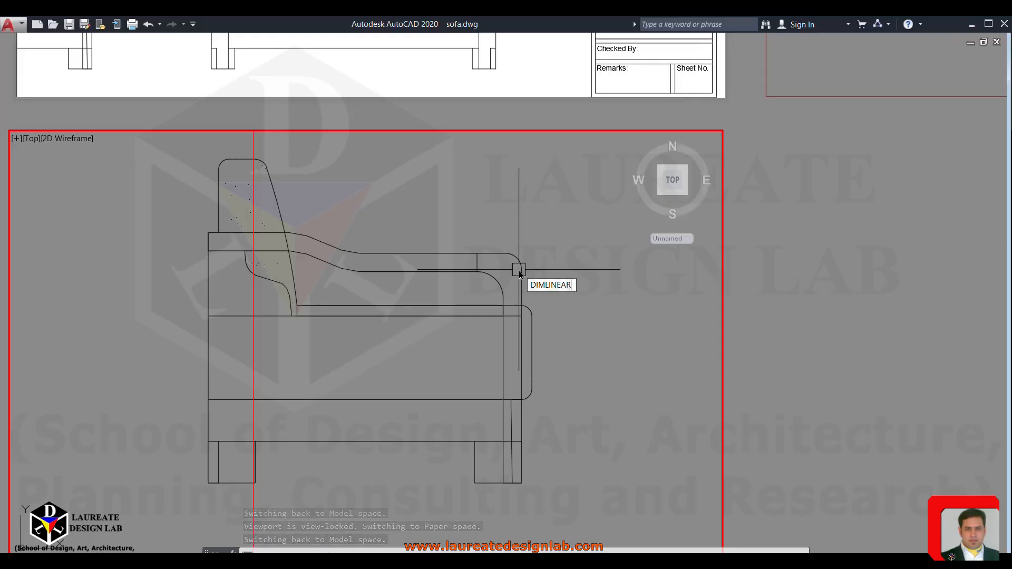
{"action": "key", "text": "Return"}
{"action": "scroll", "coordinate": [342, 252], "scroll_direction": "down", "scroll_amount": 2}
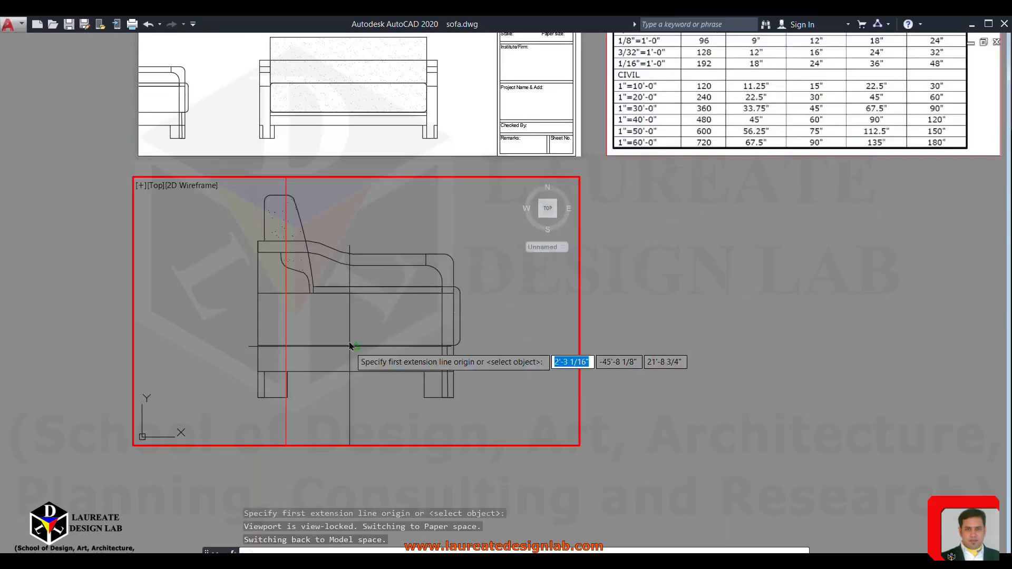
{"action": "middle_click_drag", "start_coordinate": [353, 313], "coordinate": [358, 370]}
{"action": "left_click", "coordinate": [206, 285]}
{"action": "left_click", "coordinate": [492, 283]}
{"action": "left_click", "coordinate": [464, 278]}
Compare the side-view dimension's text size with the upper viewport's dimension and the circled factors in the scale table.
{"action": "scroll", "coordinate": [363, 279], "scroll_direction": "up", "scroll_amount": 4}
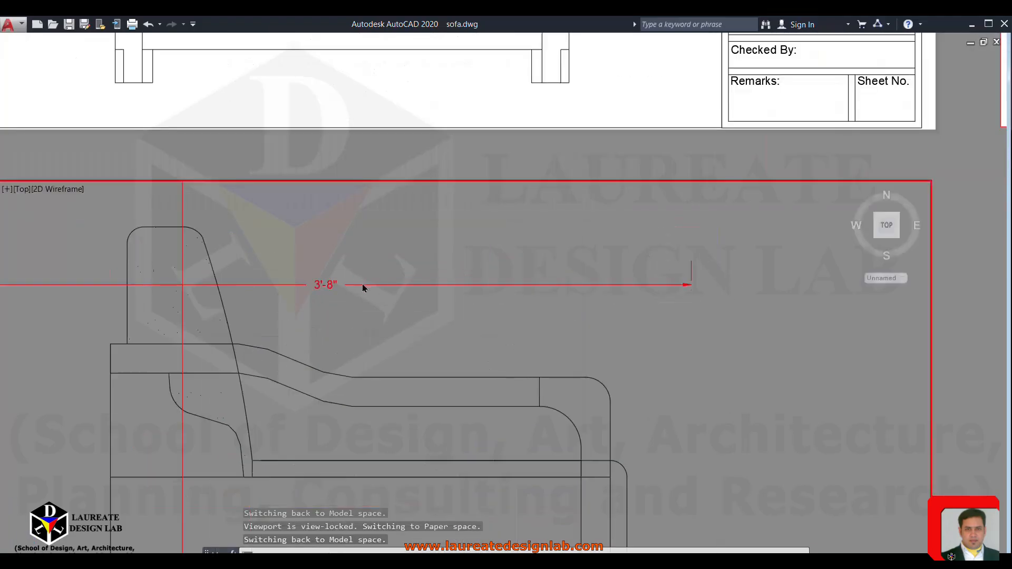
{"action": "scroll", "coordinate": [378, 361], "scroll_direction": "down", "scroll_amount": 2}
{"action": "scroll", "coordinate": [340, 196], "scroll_direction": "down", "scroll_amount": 4}
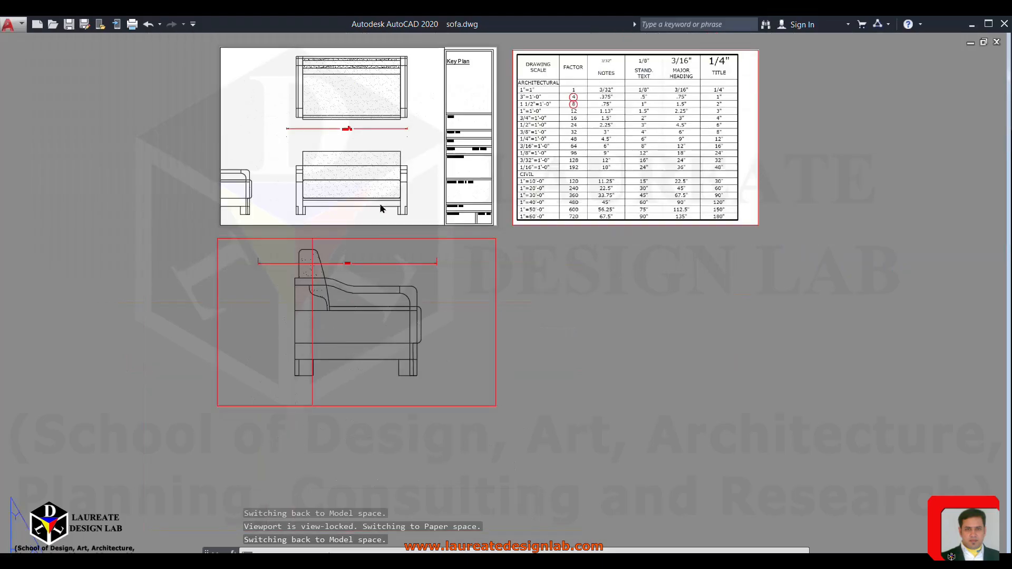
{"action": "scroll", "coordinate": [344, 193], "scroll_direction": "up", "scroll_amount": 2}
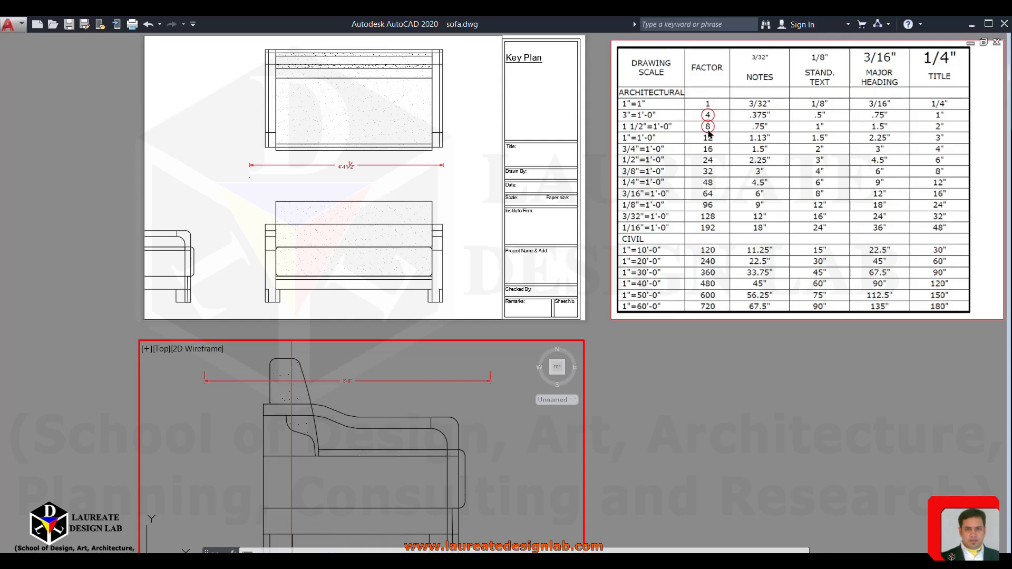
Reopen the 3 INCH SCALE style's settings from the Dimension Style Manager, keeping the scale table in view.
{"action": "type", "text": "d"}
{"action": "key", "text": "Return"}
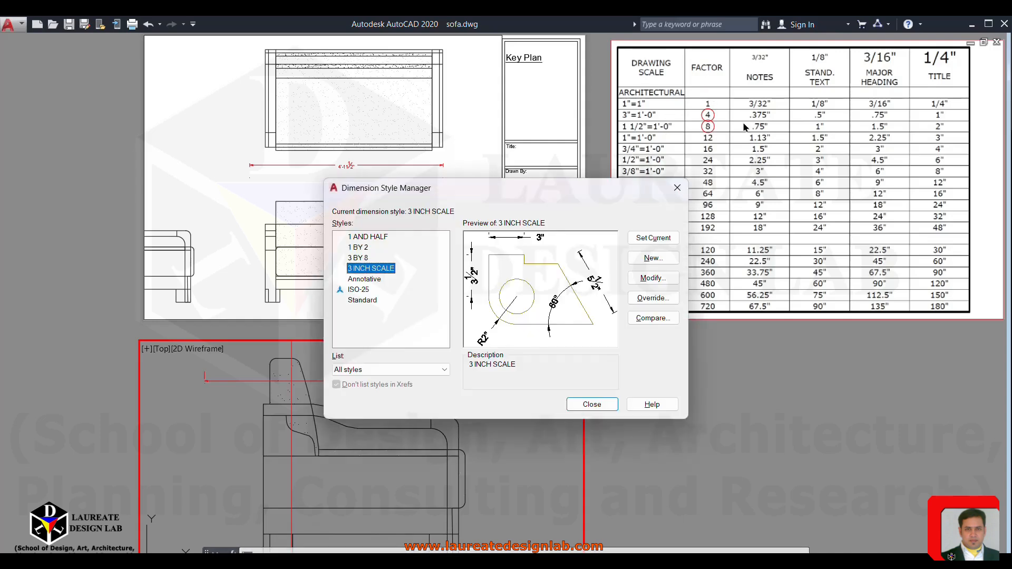
{"action": "mouse_move", "coordinate": [581, 187]}
{"action": "left_mouse_down"}
{"action": "mouse_move", "coordinate": [206, 110]}
{"action": "mouse_move", "coordinate": [188, 86]}
{"action": "mouse_move", "coordinate": [203, 83]}
{"action": "mouse_move", "coordinate": [215, 55]}
{"action": "mouse_move", "coordinate": [237, 55]}
{"action": "left_mouse_up"}
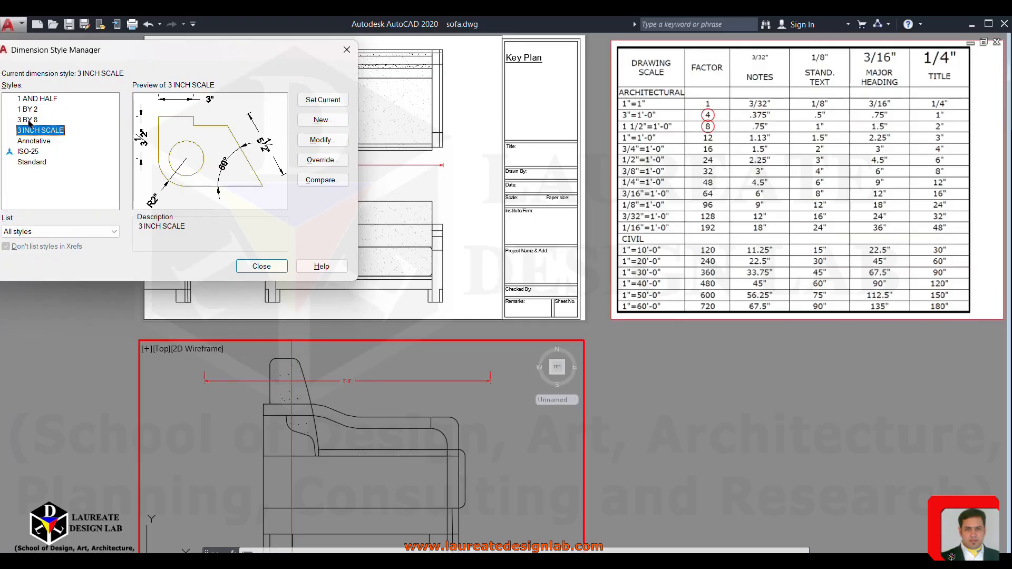
{"action": "left_click", "coordinate": [40, 100]}
{"action": "left_click", "coordinate": [68, 129]}
{"action": "left_click", "coordinate": [320, 140]}
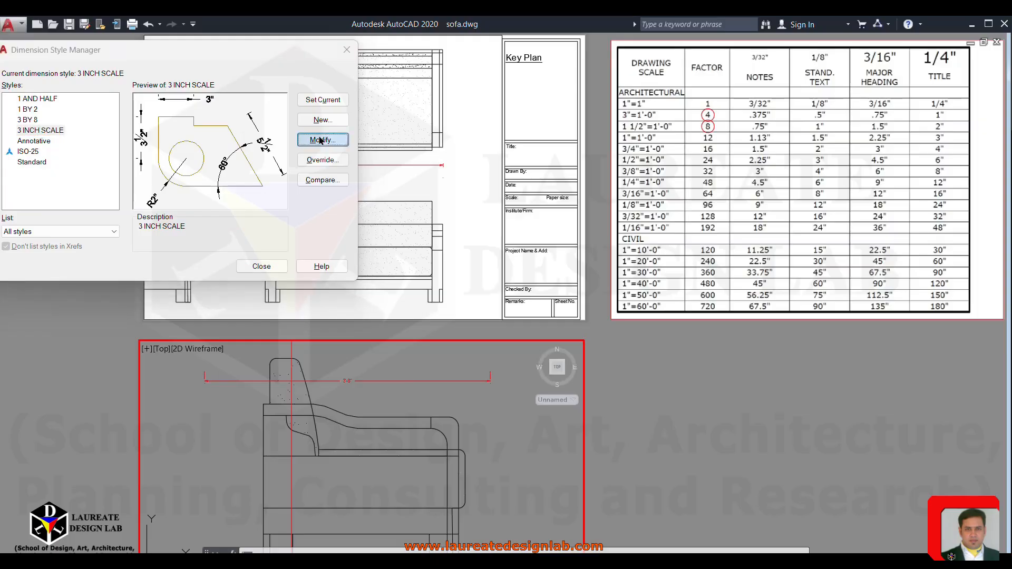
Examine the overall scale setting of the 3 INCH SCALE style against the factor column of the scale table.
{"action": "left_click", "coordinate": [200, 106]}
{"action": "left_click_drag", "start_coordinate": [337, 91], "coordinate": [625, 40]}
{"action": "left_click", "coordinate": [592, 100]}
{"action": "double_click", "coordinate": [787, 238]}
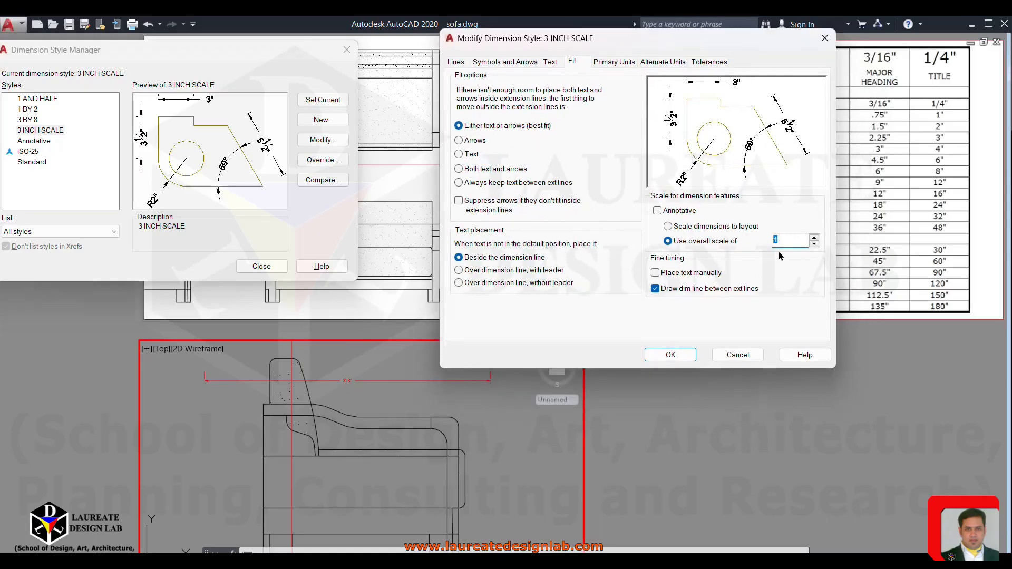
{"action": "left_click_drag", "start_coordinate": [722, 41], "coordinate": [458, 159]}
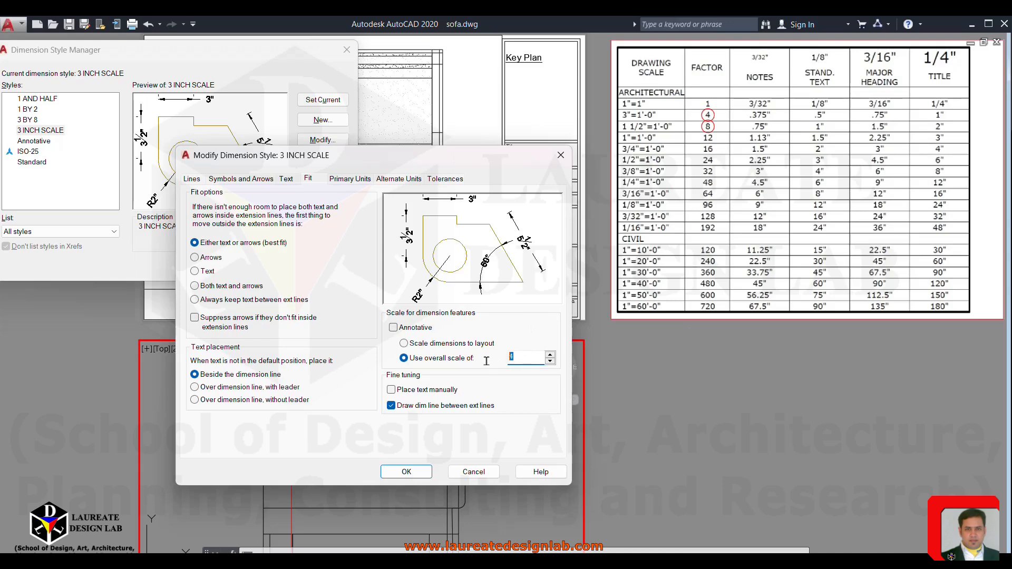
{"action": "left_click_drag", "start_coordinate": [491, 163], "coordinate": [481, 116]}
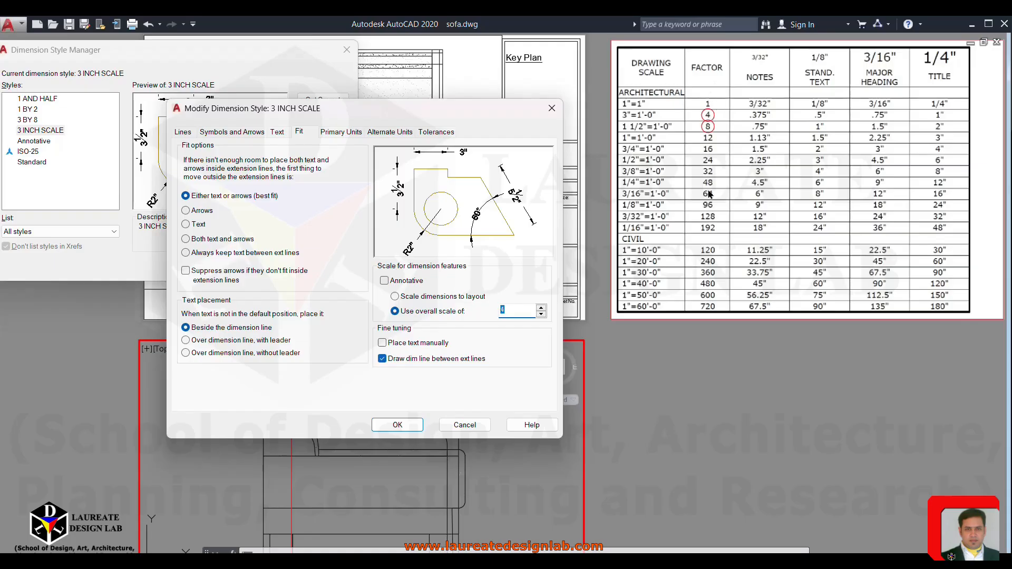
{"action": "left_click", "coordinate": [514, 311]}
{"action": "left_click_drag", "start_coordinate": [514, 311], "coordinate": [475, 309]}
Examine the 3 INCH SCALE style's text height against the text sizes in the scale table.
{"action": "left_click", "coordinate": [279, 132]}
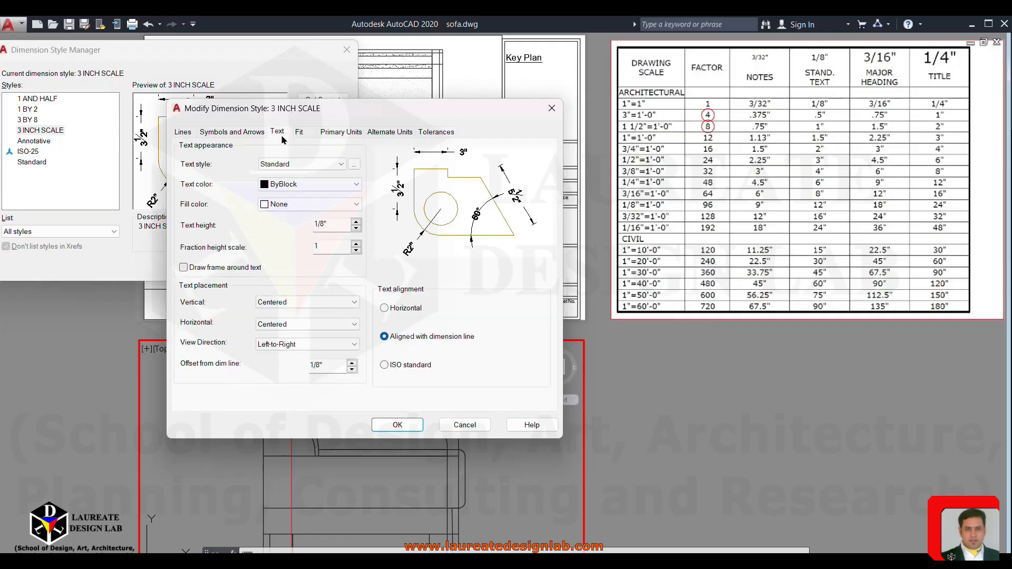
{"action": "double_click", "coordinate": [334, 227]}
{"action": "left_click", "coordinate": [335, 226]}
{"action": "mouse_move", "coordinate": [378, 111]}
{"action": "left_mouse_down"}
{"action": "mouse_move", "coordinate": [368, 100]}
{"action": "mouse_move", "coordinate": [378, 96]}
{"action": "left_mouse_up"}
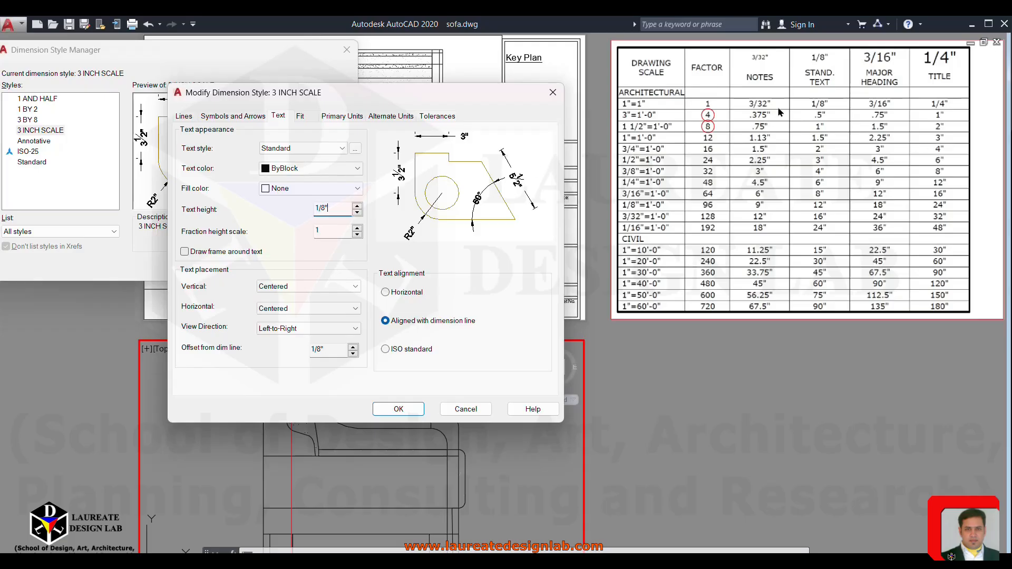
{"action": "left_click_drag", "start_coordinate": [333, 207], "coordinate": [264, 207]}
Compare the style's overall scale and text height in turn with the scale table's factors and text sizes.
{"action": "left_click", "coordinate": [300, 116]}
{"action": "left_click", "coordinate": [504, 297]}
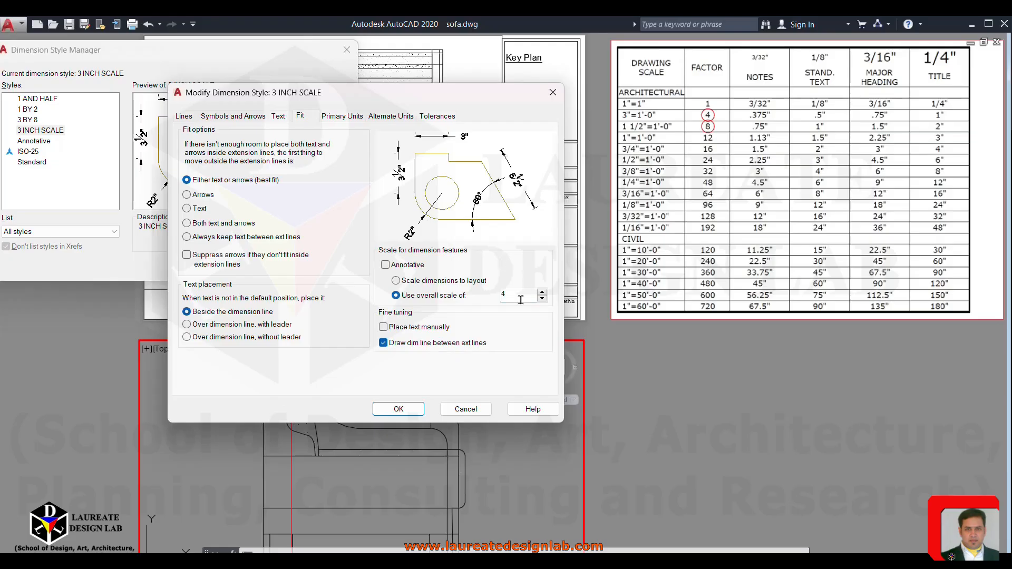
{"action": "double_click", "coordinate": [503, 296]}
{"action": "left_click_drag", "start_coordinate": [426, 103], "coordinate": [457, 90]}
{"action": "left_click", "coordinate": [309, 105]}
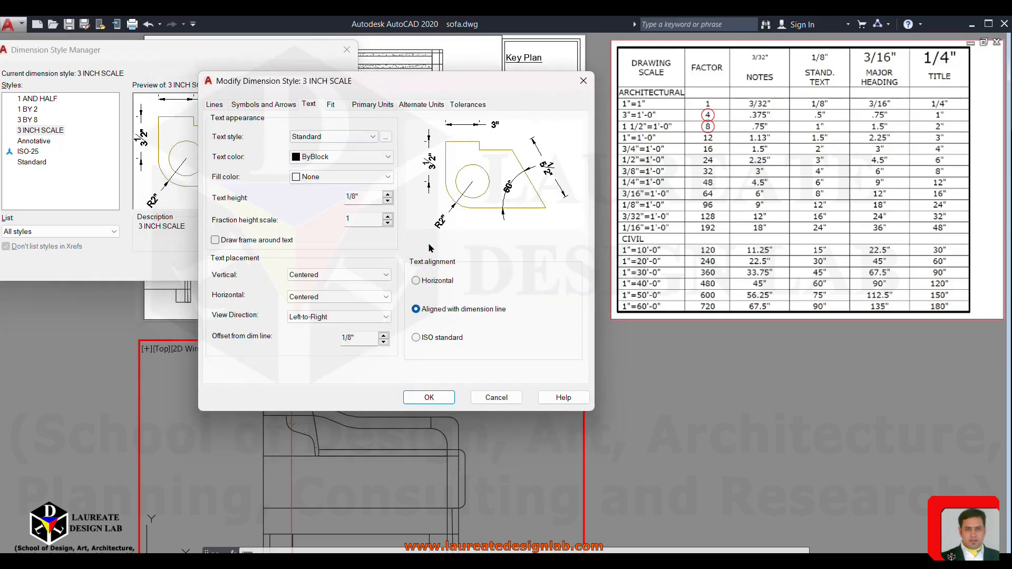
{"action": "left_click", "coordinate": [331, 105]}
{"action": "left_click_drag", "start_coordinate": [549, 284], "coordinate": [488, 284]}
{"action": "left_click", "coordinate": [311, 105]}
{"action": "left_click_drag", "start_coordinate": [478, 87], "coordinate": [438, 70]}
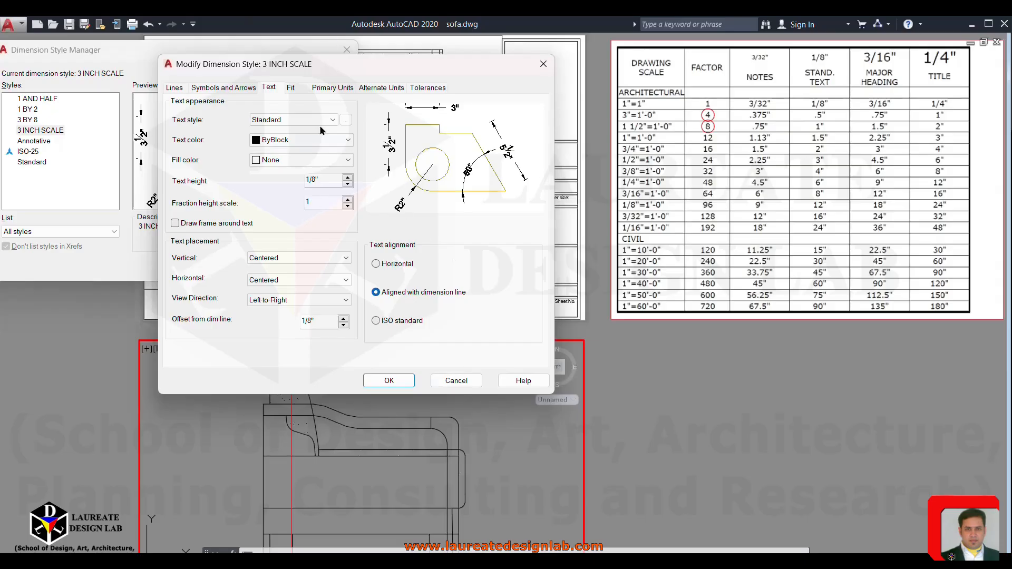
{"action": "double_click", "coordinate": [319, 180]}
{"action": "left_click", "coordinate": [295, 89]}
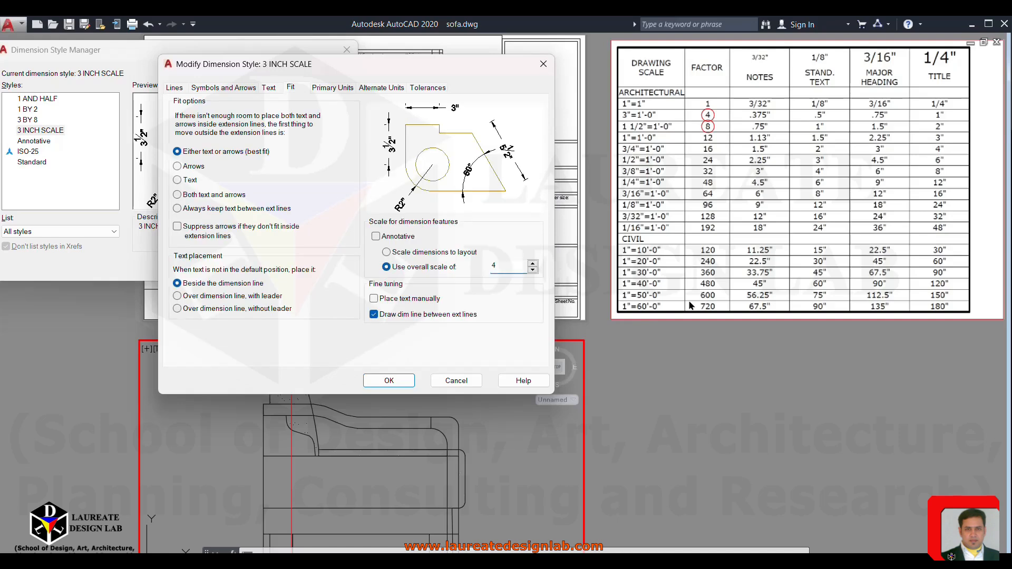
Recheck the overall scale of the 3 INCH SCALE style, and close its settings and the Dimension Style Manager.
{"action": "left_click_drag", "start_coordinate": [501, 267], "coordinate": [457, 270]}
{"action": "left_click_drag", "start_coordinate": [314, 67], "coordinate": [302, 115]}
{"action": "left_click_drag", "start_coordinate": [367, 122], "coordinate": [335, 106]}
{"action": "left_click", "coordinate": [362, 420]}
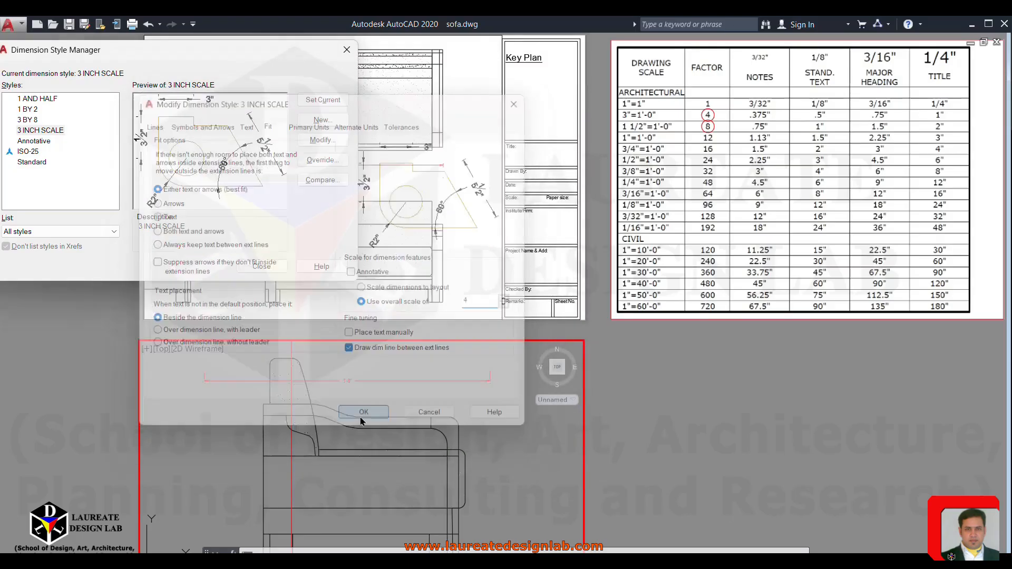
{"action": "left_click", "coordinate": [262, 266]}
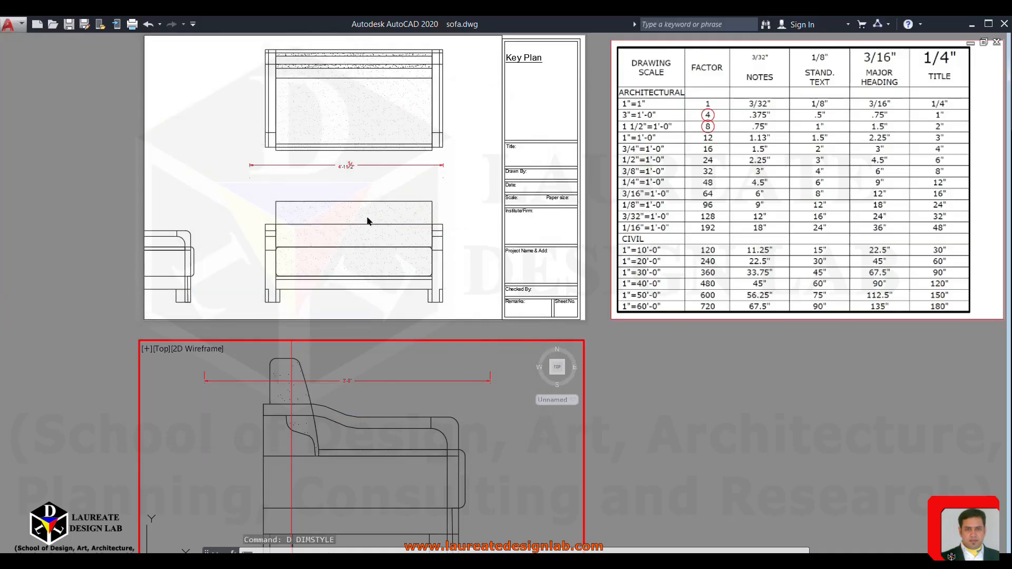
Examine the dimension text between the sofa's plan and front elevation against the dimension in the lower viewport.
{"action": "scroll", "coordinate": [367, 221], "scroll_direction": "up", "scroll_amount": 5}
{"action": "left_click", "coordinate": [346, 239]}
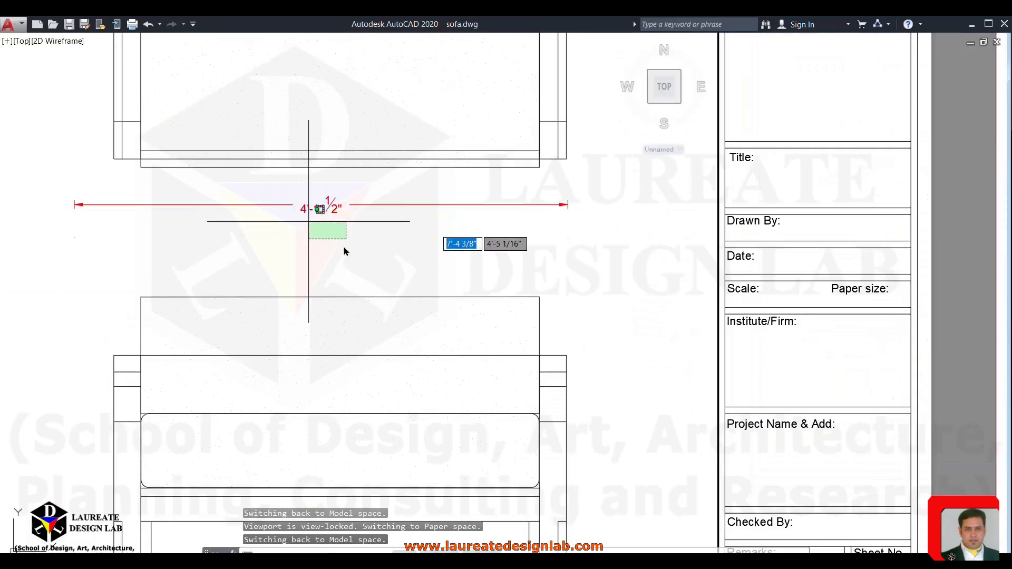
{"action": "left_click", "coordinate": [308, 222]}
{"action": "scroll", "coordinate": [334, 210], "scroll_direction": "down", "scroll_amount": 5}
{"action": "scroll", "coordinate": [320, 221], "scroll_direction": "up", "scroll_amount": 4}
{"action": "scroll", "coordinate": [339, 205], "scroll_direction": "down", "scroll_amount": 2}
{"action": "middle_click_drag", "start_coordinate": [337, 202], "coordinate": [350, 107]}
{"action": "middle_click_drag", "start_coordinate": [349, 457], "coordinate": [334, 422]}
{"action": "scroll", "coordinate": [348, 426], "scroll_direction": "down", "scroll_amount": 3}
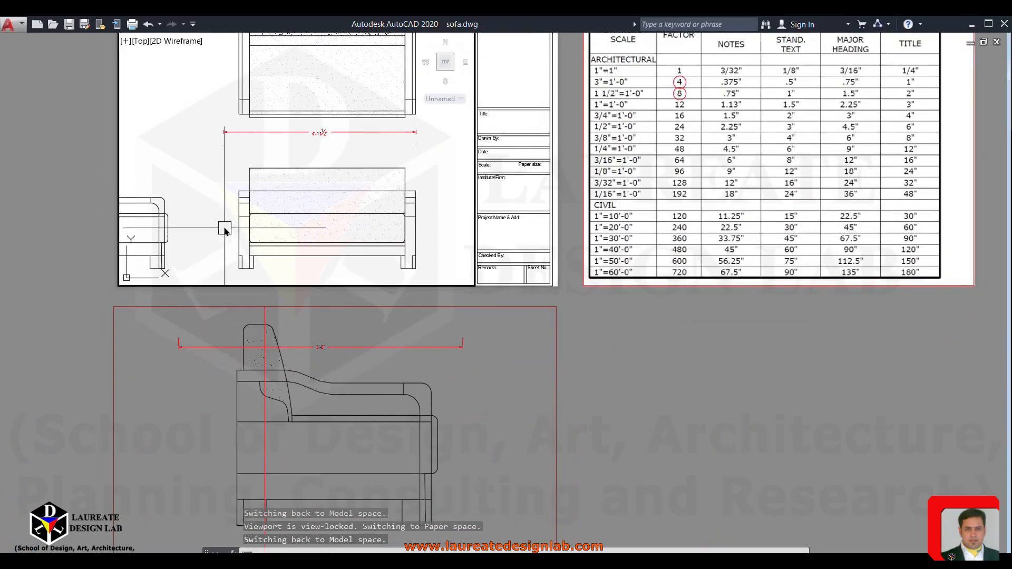
Stretch the upper viewport's lower corner outward past the sheet edge until the whole side elevation is included.
{"action": "scroll", "coordinate": [164, 228], "scroll_direction": "up", "scroll_amount": 2}
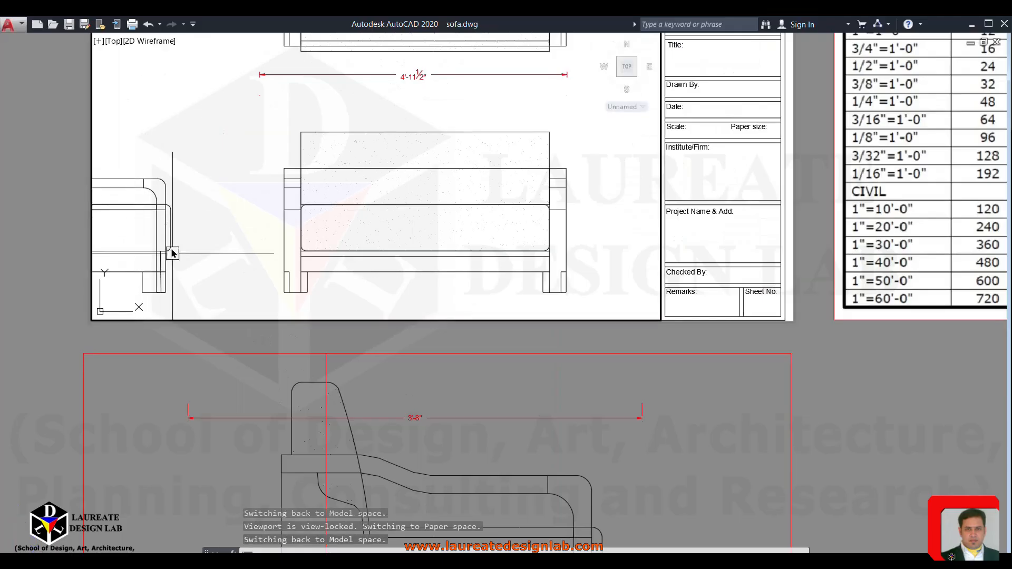
{"action": "middle_click_drag", "start_coordinate": [489, 550], "coordinate": [495, 454]}
{"action": "scroll", "coordinate": [177, 176], "scroll_direction": "down", "scroll_amount": 1}
{"action": "middle_click_drag", "start_coordinate": [177, 175], "coordinate": [196, 251]}
{"action": "scroll", "coordinate": [199, 205], "scroll_direction": "down", "scroll_amount": 2}
{"action": "middle_click_drag", "start_coordinate": [179, 190], "coordinate": [253, 230]}
{"action": "left_click", "coordinate": [219, 219]}
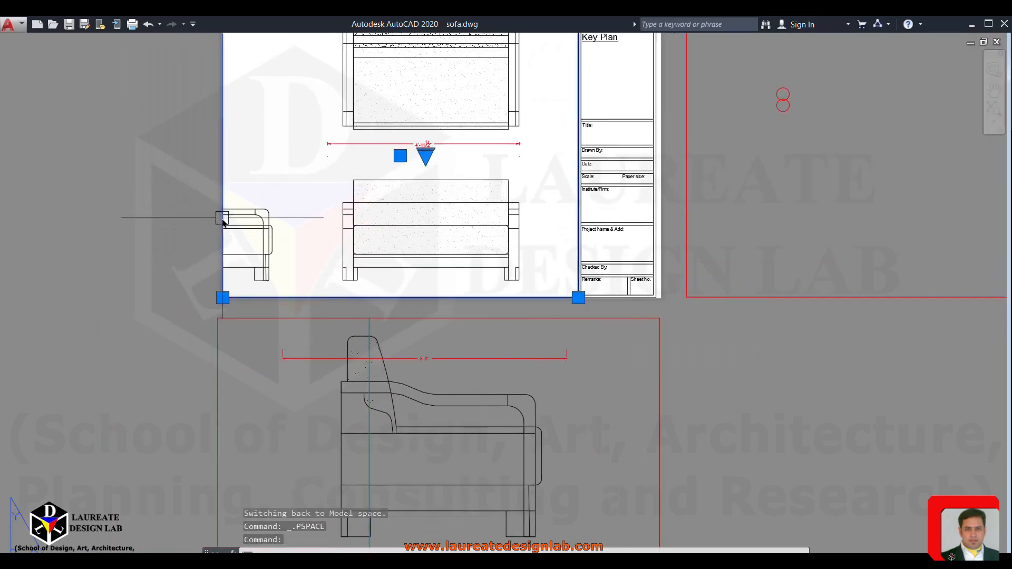
{"action": "left_click", "coordinate": [223, 298]}
{"action": "left_click", "coordinate": [121, 298]}
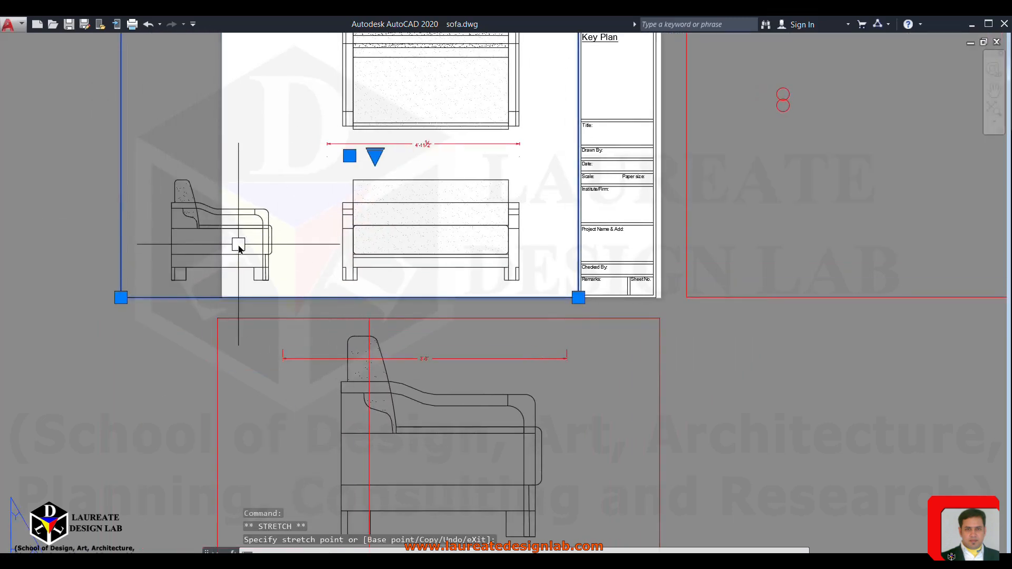
{"action": "key", "text": "Escape"}
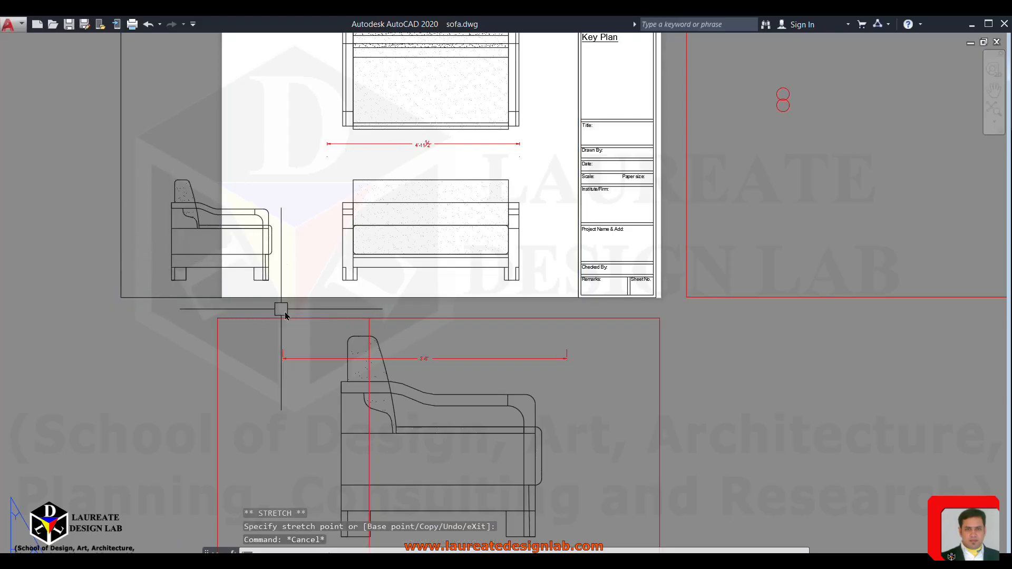
Compare the dimension text size in the widened sheet viewport with the one in the enlarged side-view viewport.
{"action": "middle_click_drag", "start_coordinate": [379, 386], "coordinate": [360, 282]}
{"action": "scroll", "coordinate": [360, 282], "scroll_direction": "down", "scroll_amount": 3}
{"action": "scroll", "coordinate": [389, 327], "scroll_direction": "up", "scroll_amount": 1}
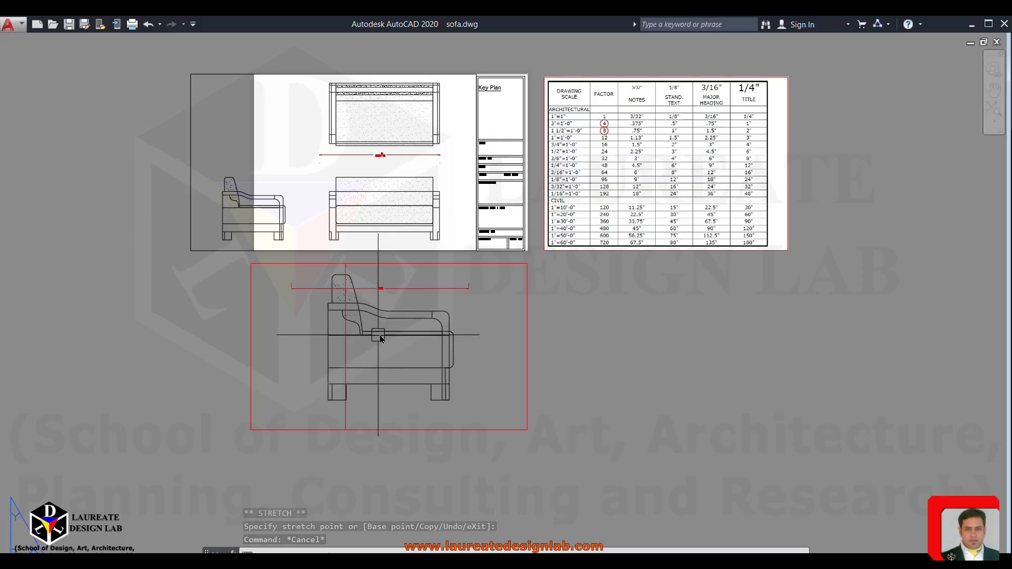
{"action": "scroll", "coordinate": [408, 283], "scroll_direction": "up", "scroll_amount": 3}
{"action": "scroll", "coordinate": [340, 291], "scroll_direction": "up", "scroll_amount": 3}
{"action": "scroll", "coordinate": [337, 286], "scroll_direction": "down", "scroll_amount": 2}
{"action": "middle_click_drag", "start_coordinate": [364, 235], "coordinate": [361, 551]}
{"action": "scroll", "coordinate": [328, 345], "scroll_direction": "down", "scroll_amount": 2}
{"action": "middle_click_drag", "start_coordinate": [347, 325], "coordinate": [349, 212]}
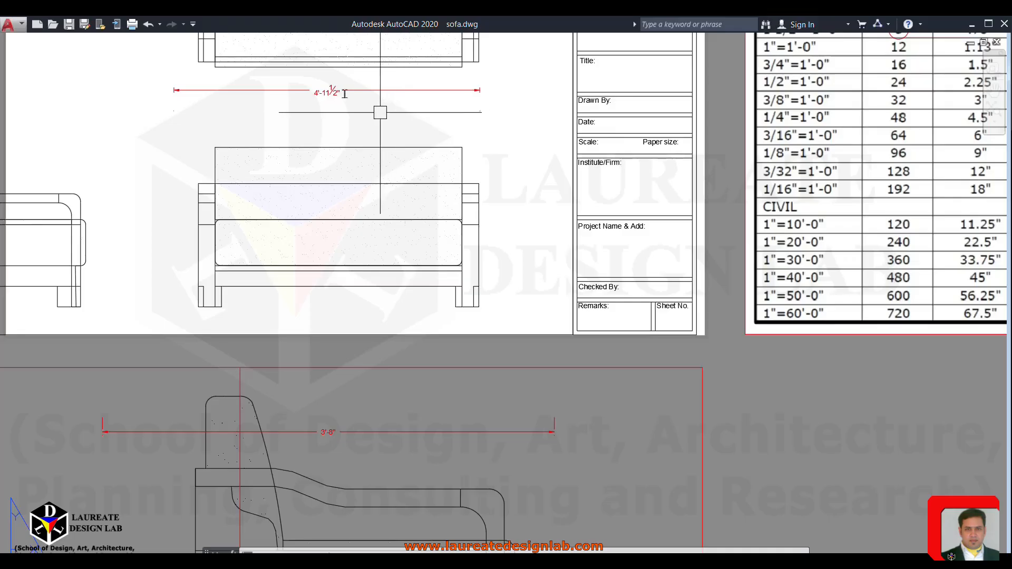
{"action": "scroll", "coordinate": [343, 145], "scroll_direction": "down", "scroll_amount": 3}
{"action": "scroll", "coordinate": [344, 145], "scroll_direction": "up", "scroll_amount": 2}
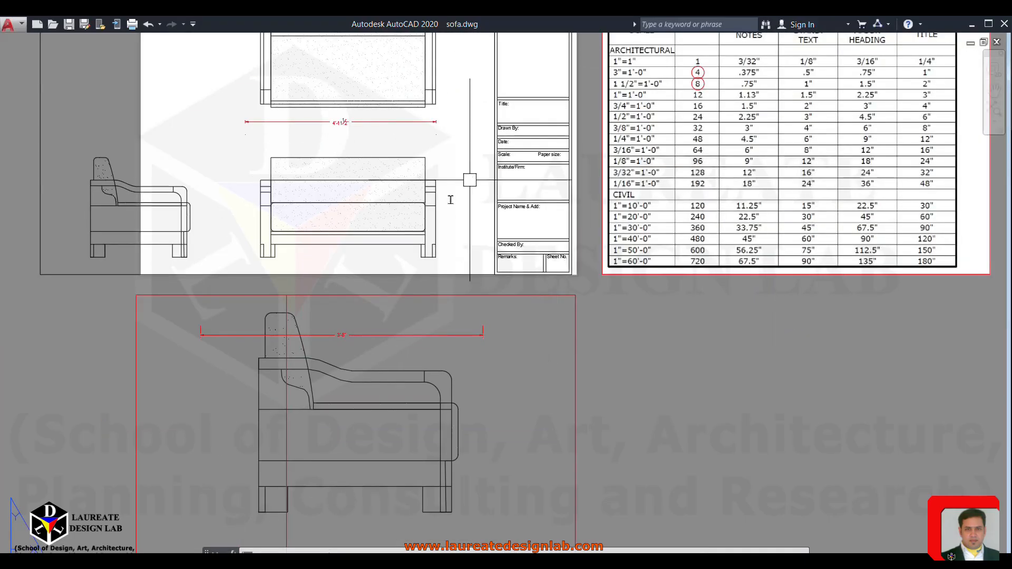
Review the 3 INCH SCALE style's text height and overall scale, and close the Dimension Style Manager.
{"action": "type", "text": "d"}
{"action": "key", "text": "Return"}
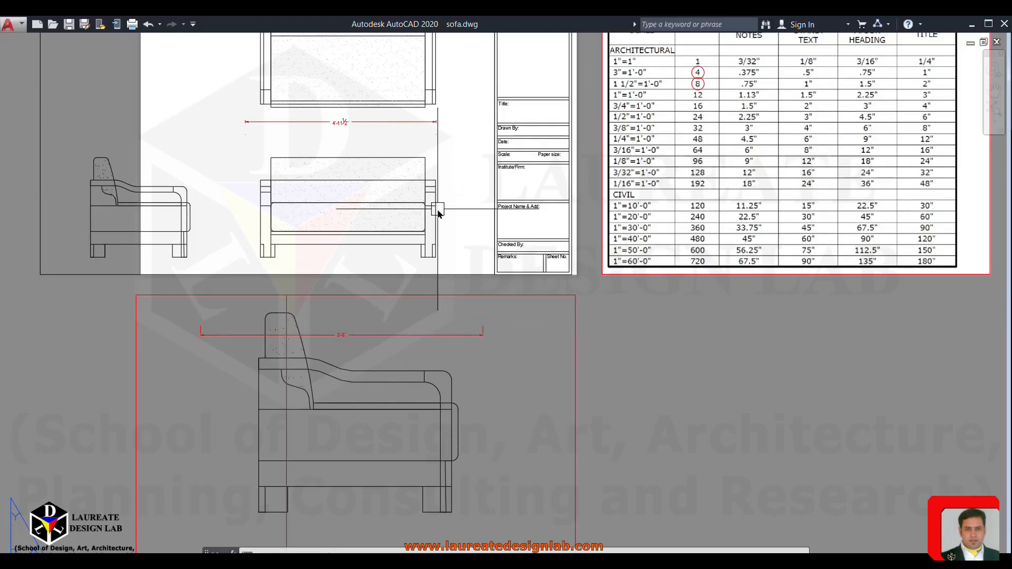
{"action": "left_click", "coordinate": [653, 278]}
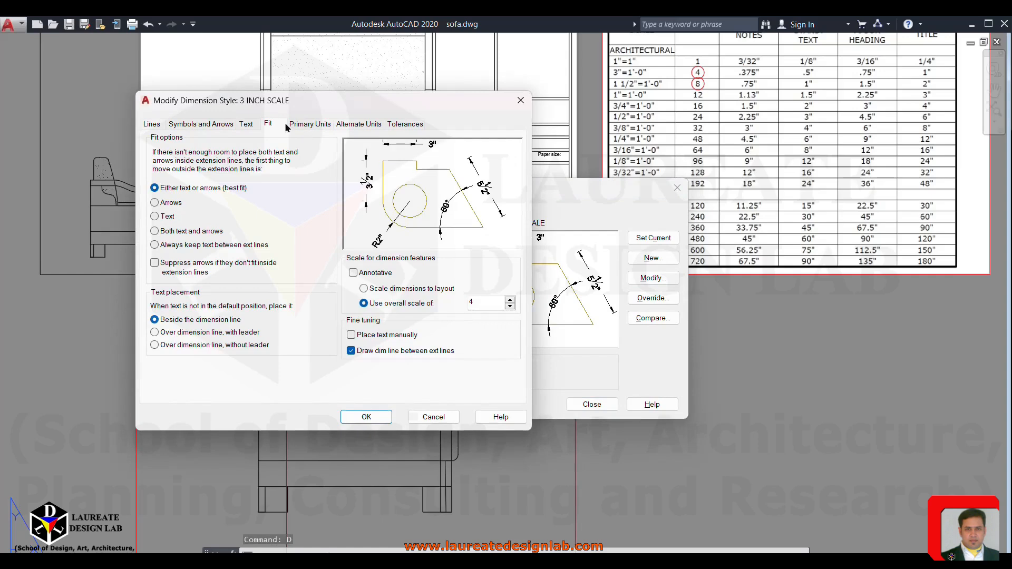
{"action": "left_click", "coordinate": [253, 124]}
{"action": "double_click", "coordinate": [301, 218]}
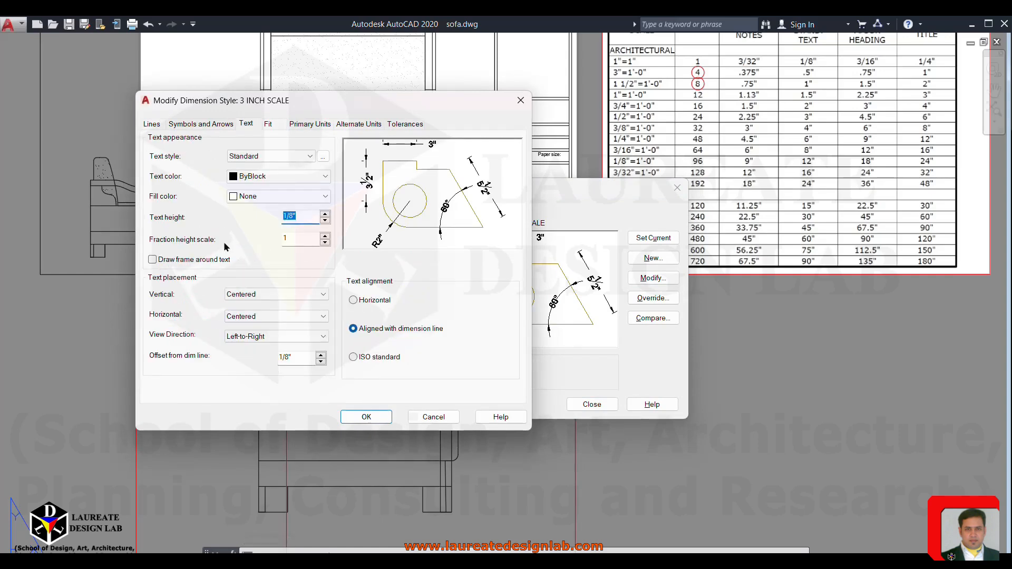
{"action": "left_click", "coordinate": [267, 124]}
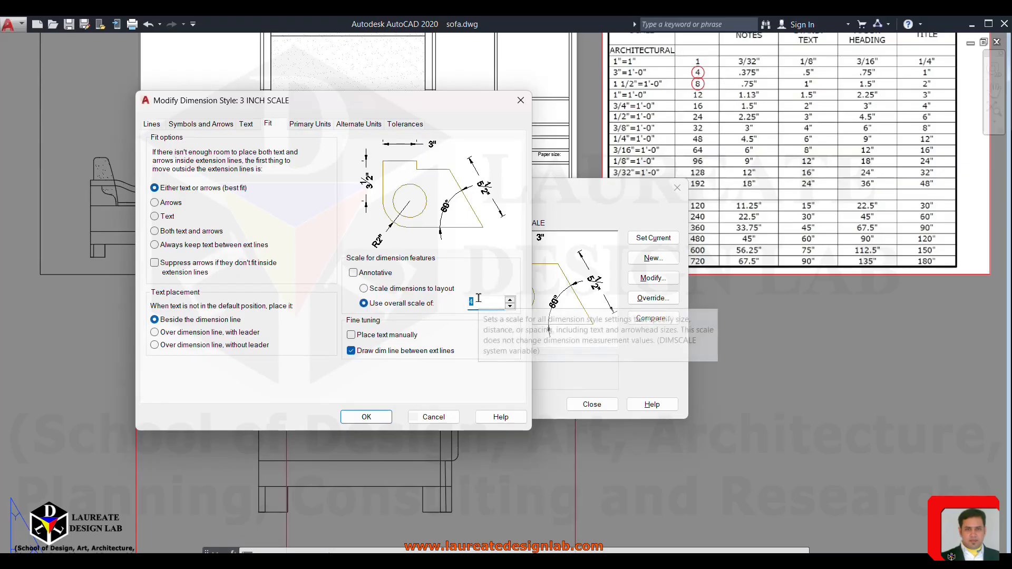
{"action": "left_click", "coordinate": [379, 418]}
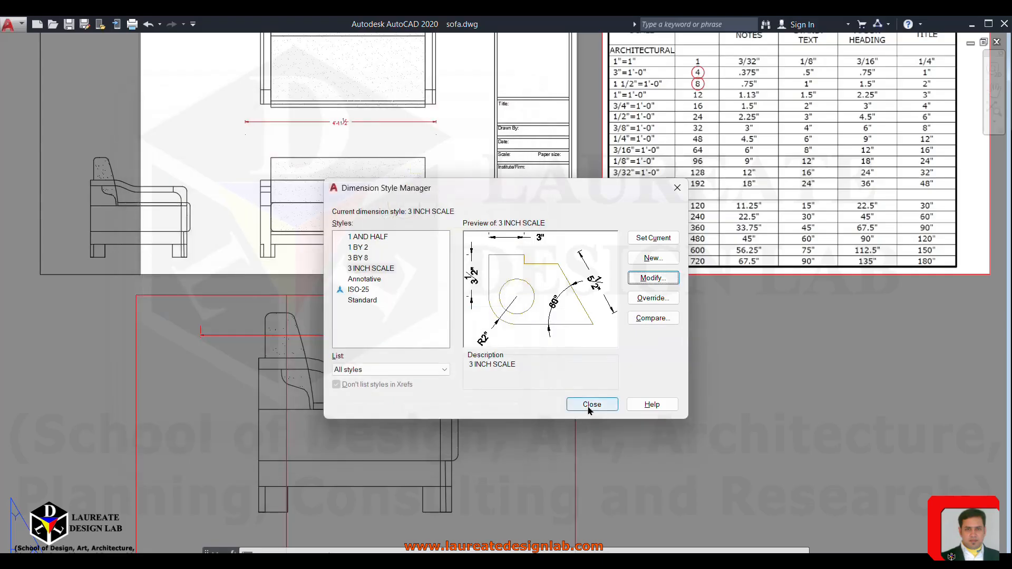
{"action": "left_click", "coordinate": [591, 404]}
Examine both viewports and their dimensions alongside the factors and text sizes in the scale table.
{"action": "scroll", "coordinate": [501, 289], "scroll_direction": "down", "scroll_amount": 2}
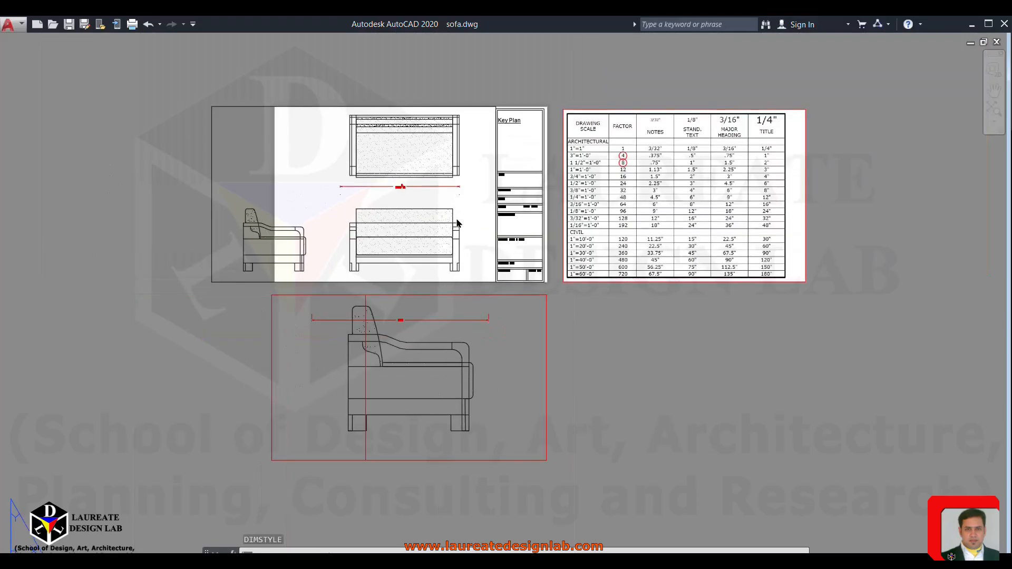
{"action": "middle_click_drag", "start_coordinate": [454, 207], "coordinate": [445, 225]}
{"action": "scroll", "coordinate": [415, 142], "scroll_direction": "up", "scroll_amount": 2}
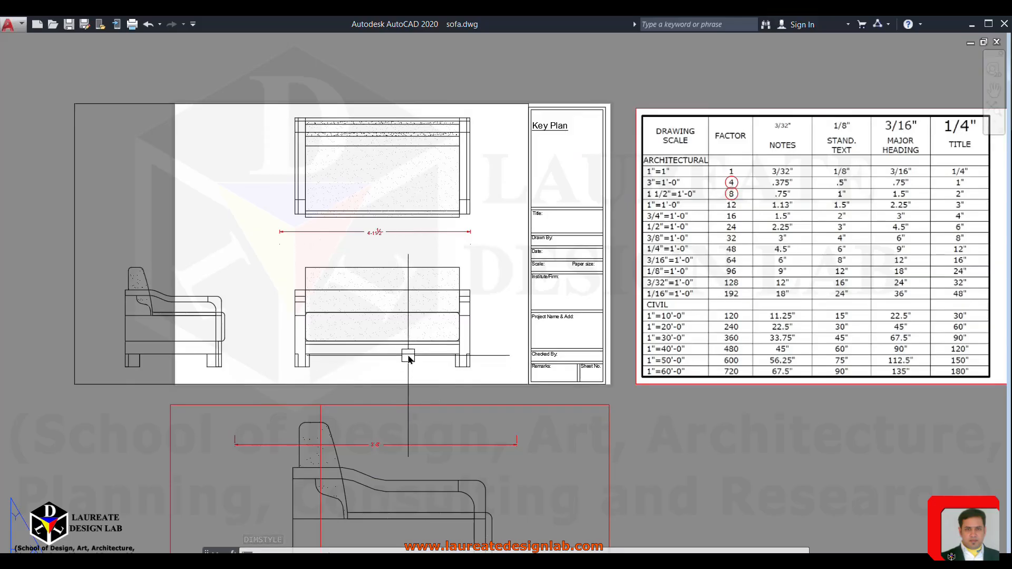
{"action": "middle_click_drag", "start_coordinate": [513, 333], "coordinate": [426, 298]}
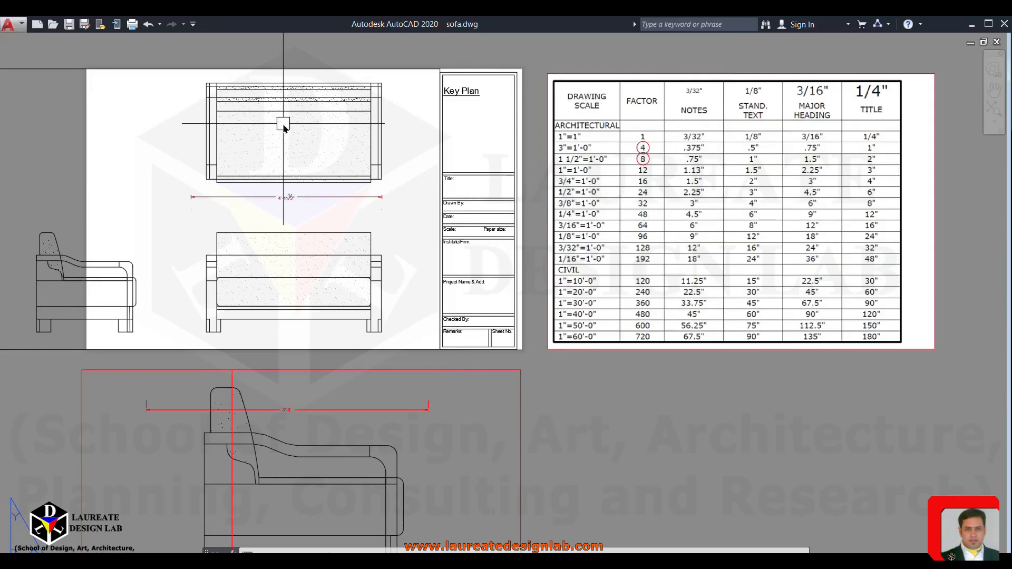
{"action": "middle_click_drag", "start_coordinate": [221, 211], "coordinate": [287, 249]}
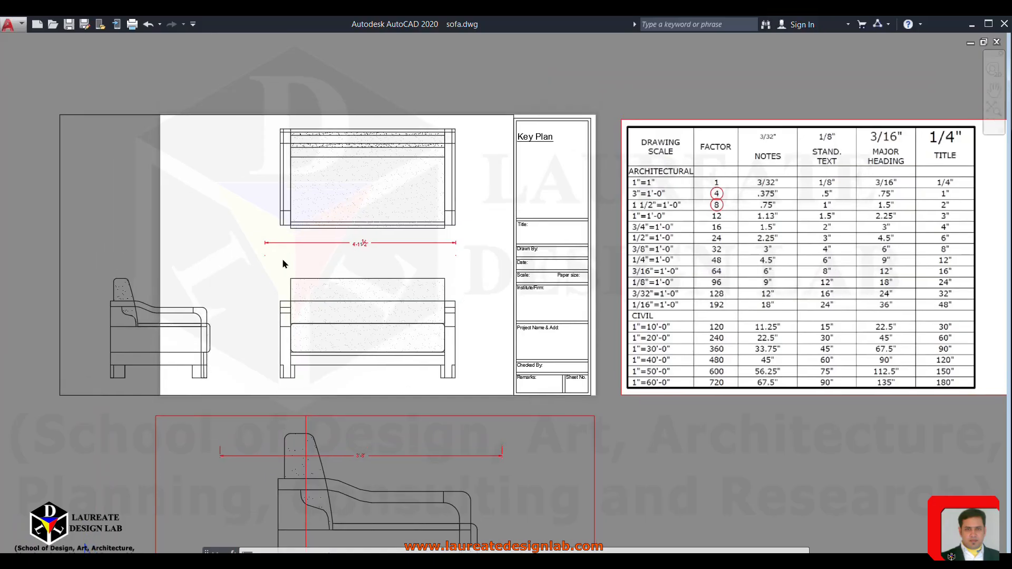
{"action": "left_click_drag", "start_coordinate": [282, 260], "coordinate": [282, 250]}
{"action": "middle_click_drag", "start_coordinate": [281, 250], "coordinate": [277, 195]}
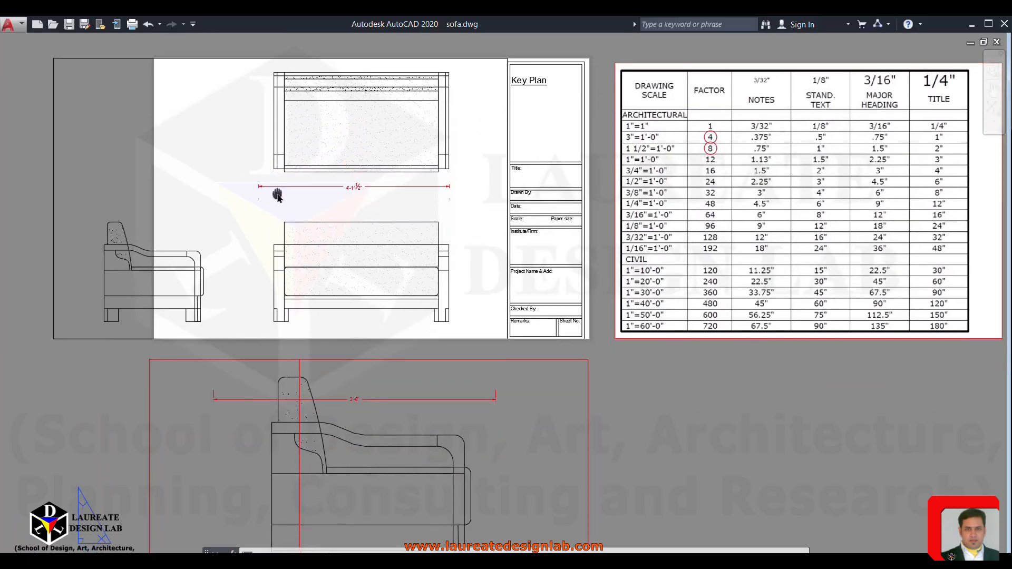
{"action": "scroll", "coordinate": [317, 208], "scroll_direction": "down", "scroll_amount": 2}
{"action": "scroll", "coordinate": [391, 210], "scroll_direction": "up", "scroll_amount": 2}
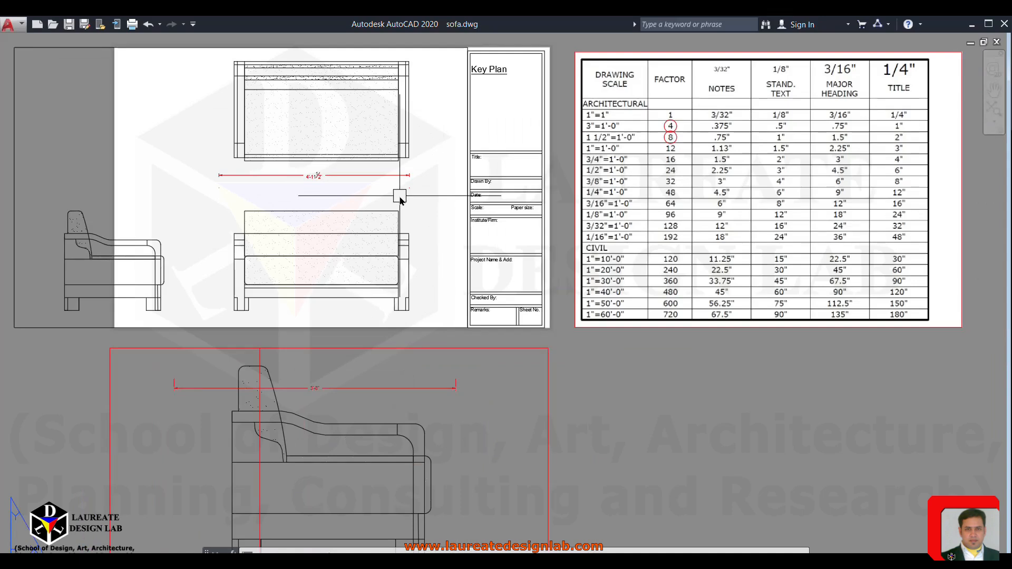
{"action": "scroll", "coordinate": [401, 200], "scroll_direction": "down", "scroll_amount": 2}
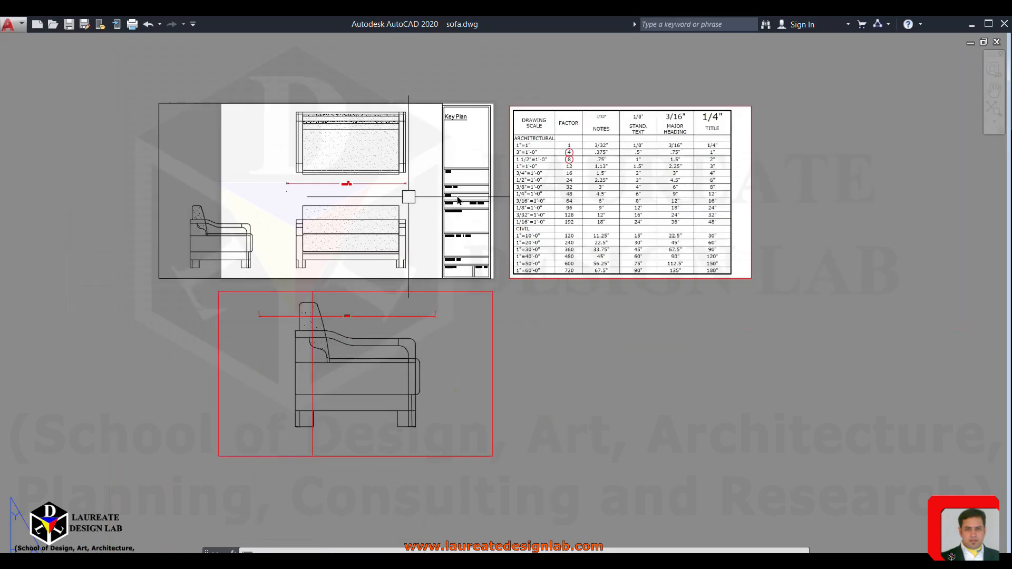
{"action": "scroll", "coordinate": [589, 169], "scroll_direction": "up", "scroll_amount": 2}
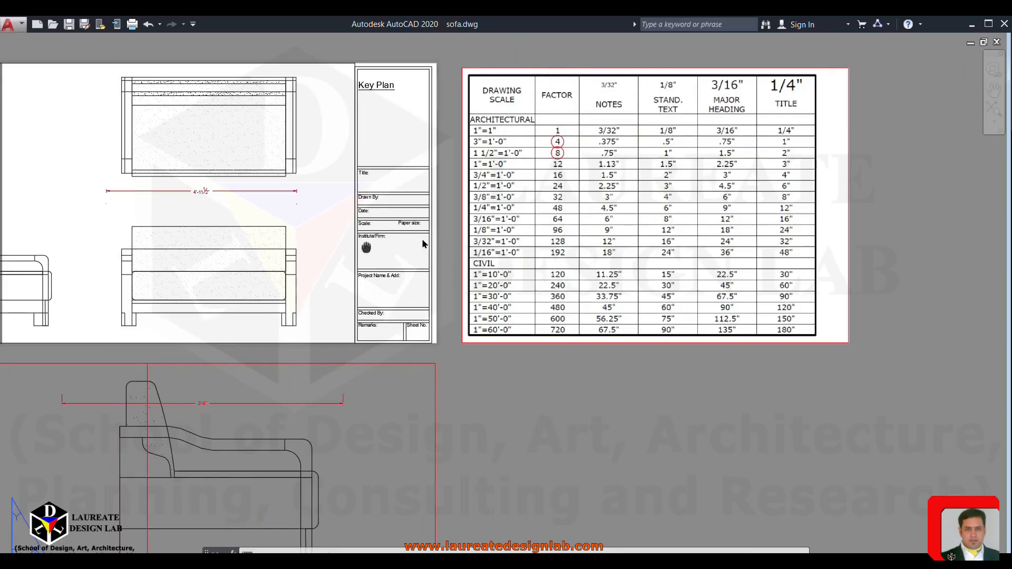
{"action": "scroll", "coordinate": [425, 245], "scroll_direction": "down", "scroll_amount": 2}
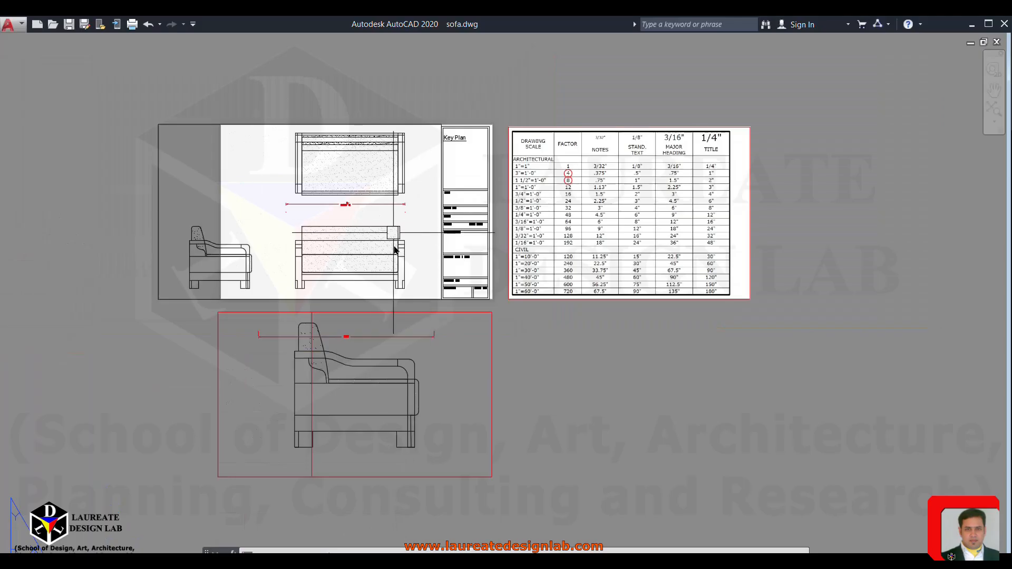
{"action": "scroll", "coordinate": [430, 240], "scroll_direction": "up", "scroll_amount": 4}
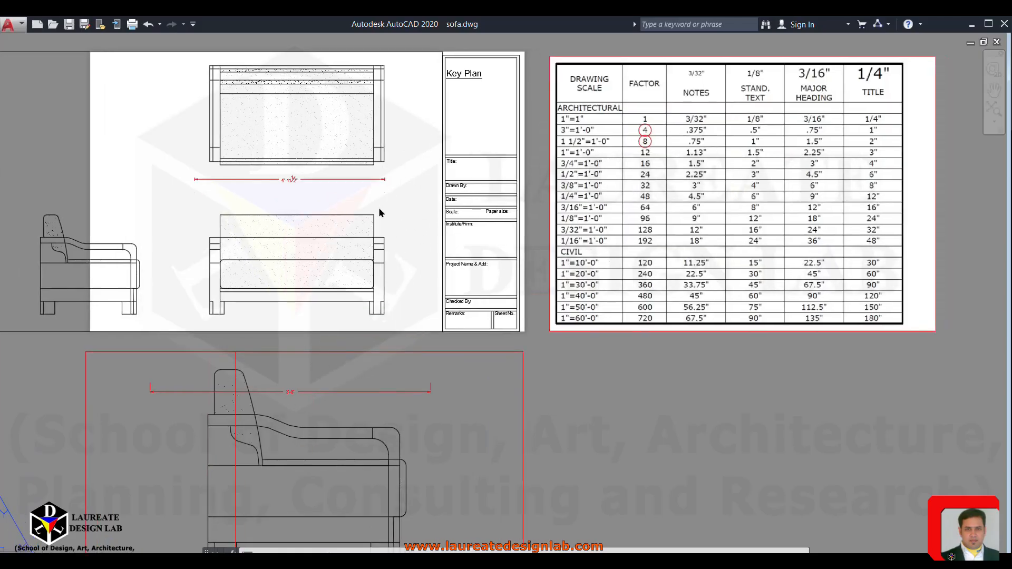
Modify the 3 INCH SCALE dimension style to make its dimension features annotative.
{"action": "type", "text": "d"}
{"action": "key", "text": "Return"}
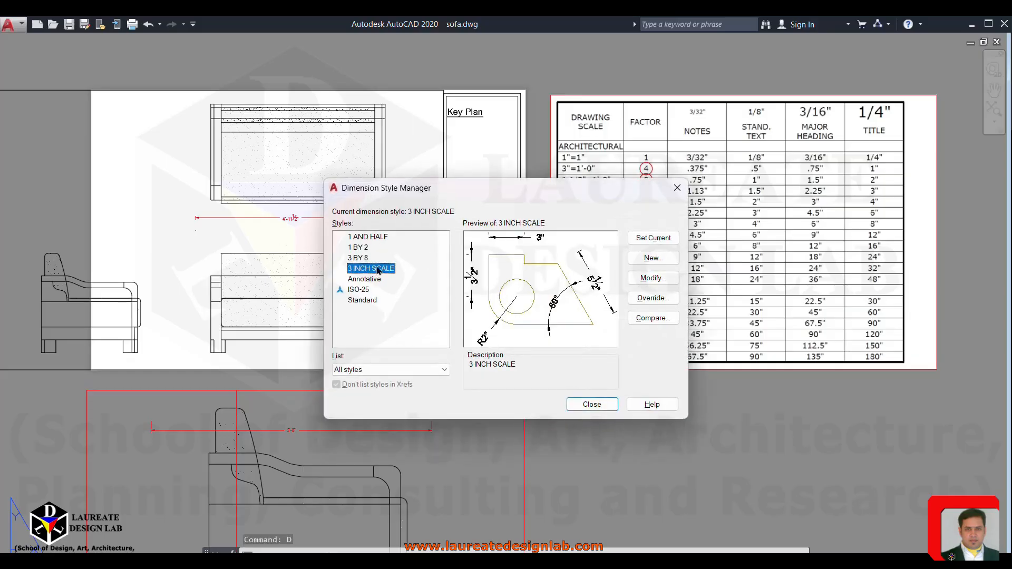
{"action": "left_click", "coordinate": [652, 279]}
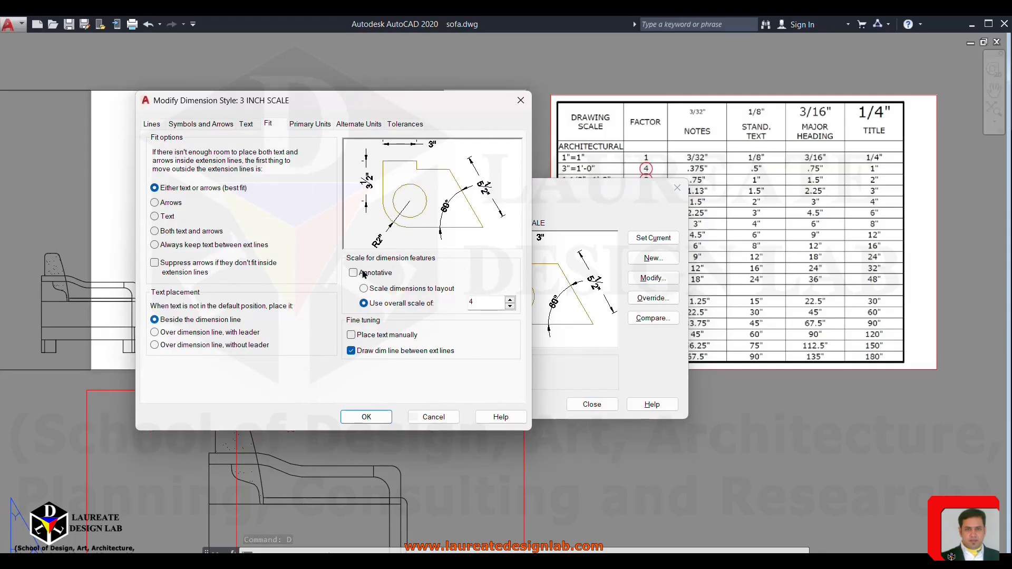
{"action": "left_click", "coordinate": [353, 274]}
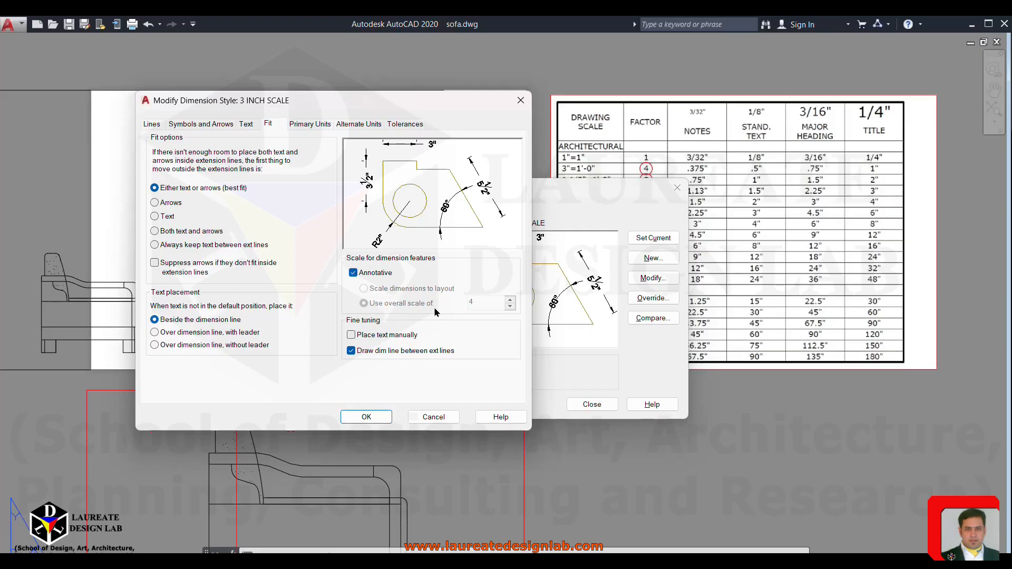
Check the annotative style's text height and scale settings, and apply the style changes.
{"action": "left_click", "coordinate": [249, 125]}
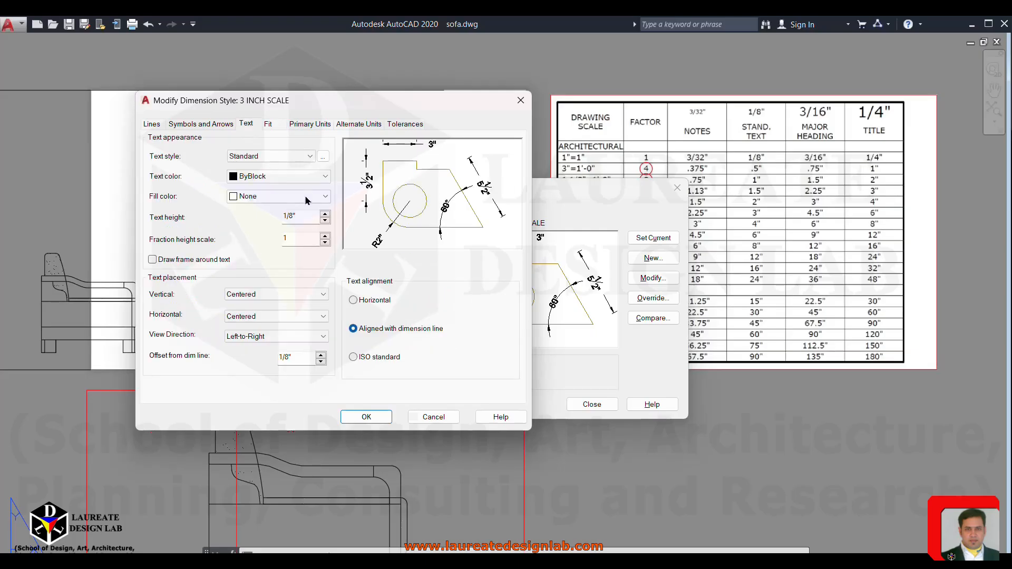
{"action": "double_click", "coordinate": [302, 217]}
{"action": "left_click", "coordinate": [295, 217]}
{"action": "left_click_drag", "start_coordinate": [295, 217], "coordinate": [267, 213]}
{"action": "left_click", "coordinate": [260, 123]}
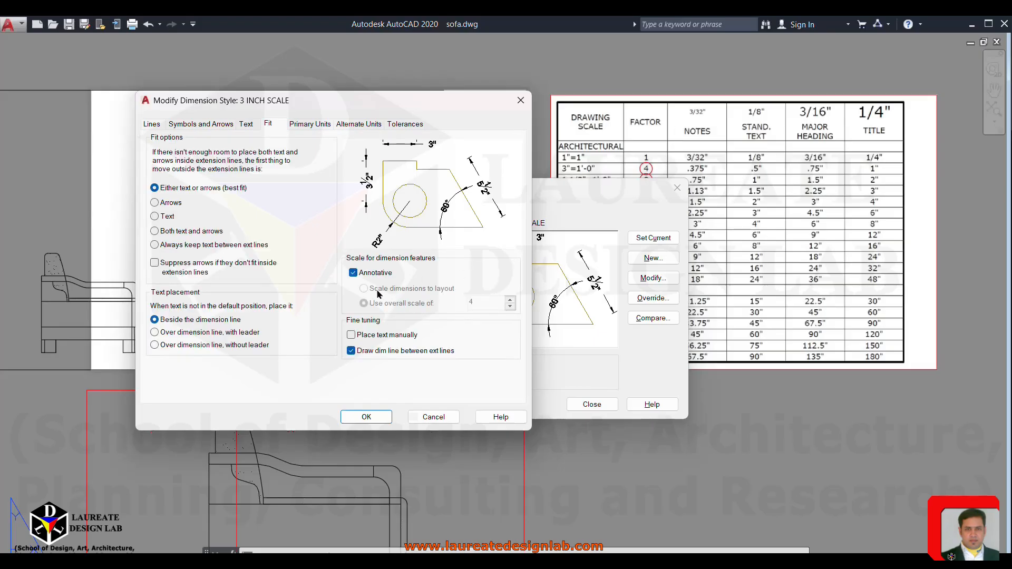
{"action": "left_click", "coordinate": [364, 416]}
Recheck the annotative setting of 3 INCH SCALE, make the style current, and close the Dimension Style Manager.
{"action": "left_click", "coordinate": [653, 279]}
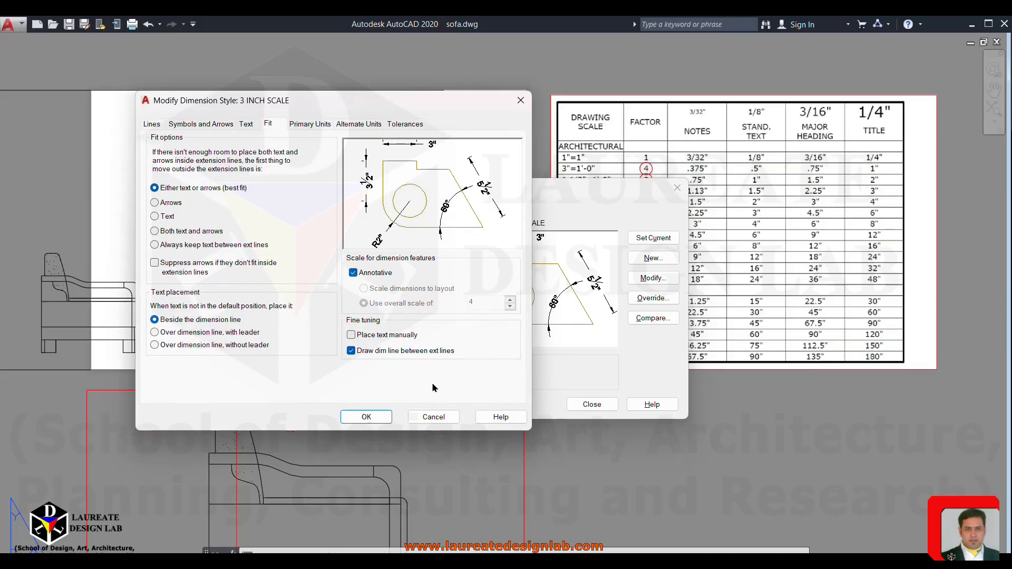
{"action": "left_click", "coordinate": [384, 417]}
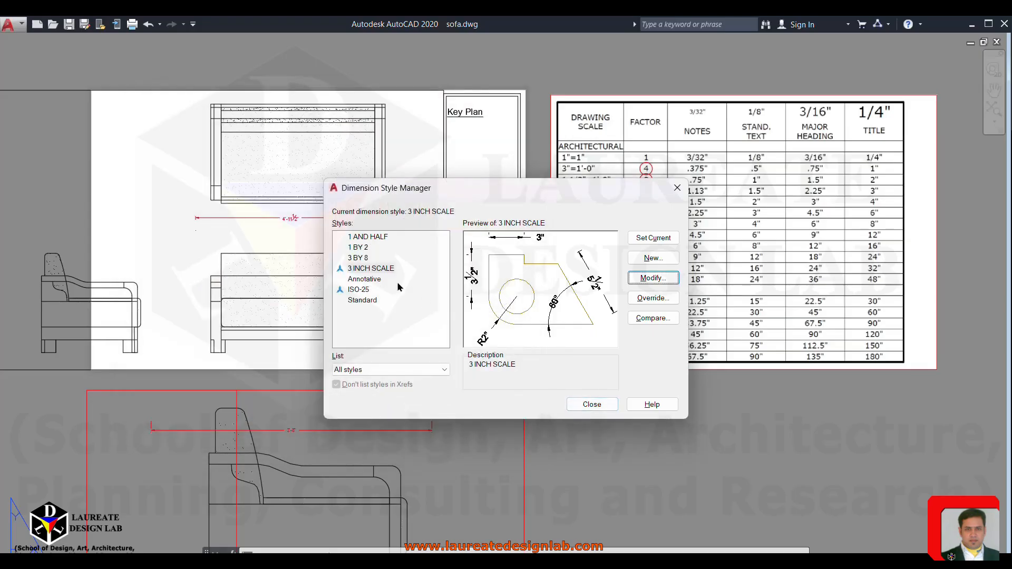
{"action": "left_click", "coordinate": [371, 269]}
{"action": "left_click", "coordinate": [653, 238]}
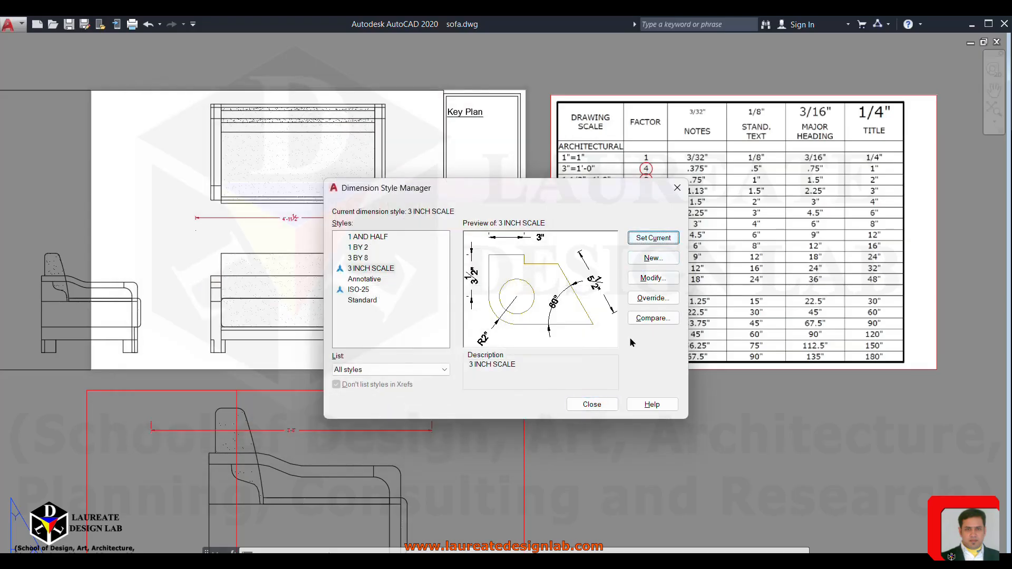
{"action": "left_click", "coordinate": [592, 404]}
Activate model space inside the lower viewport showing the enlarged sofa side view.
{"action": "mouse_move", "coordinate": [460, 413]}
{"action": "middle_mouse_down"}
{"action": "mouse_move", "coordinate": [490, 294]}
{"action": "mouse_move", "coordinate": [478, 285]}
{"action": "middle_mouse_up"}
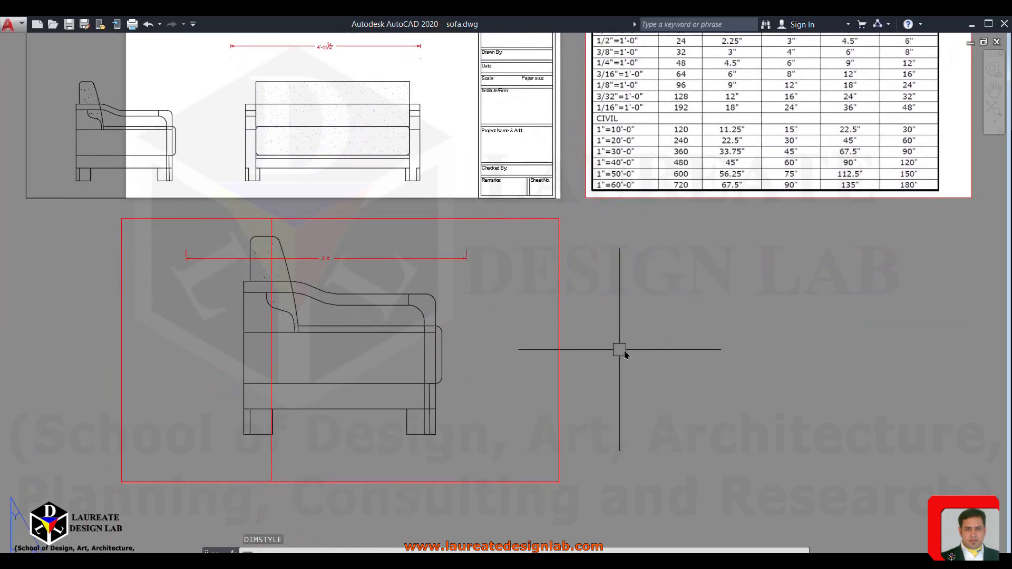
{"action": "left_click", "coordinate": [511, 333]}
{"action": "left_click", "coordinate": [514, 330]}
{"action": "left_click", "coordinate": [514, 330]}
{"action": "left_click", "coordinate": [519, 327]}
{"action": "left_click", "coordinate": [520, 328]}
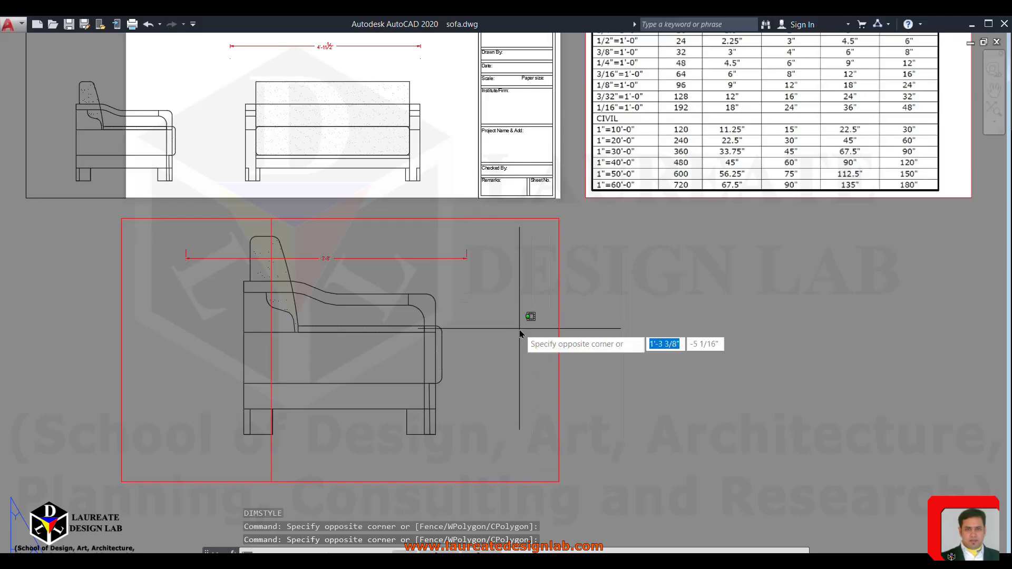
{"action": "double_click", "coordinate": [475, 304]}
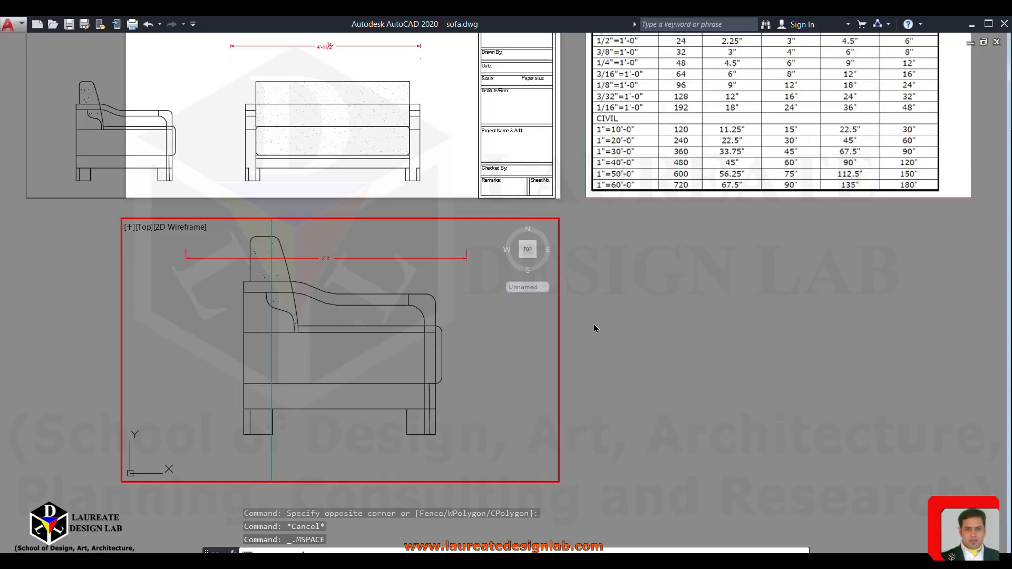
Place a horizontal linear dimension about 3'-10" long across the seat base of the sofa side view in the lower viewport.
{"action": "key", "text": "Return"}
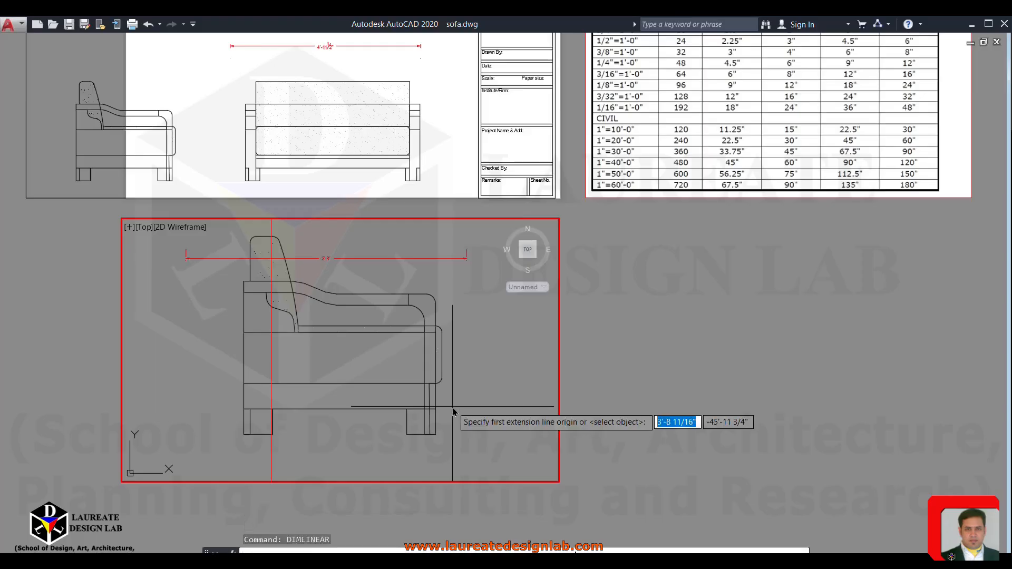
{"action": "left_click", "coordinate": [181, 364]}
{"action": "left_click", "coordinate": [476, 364]}
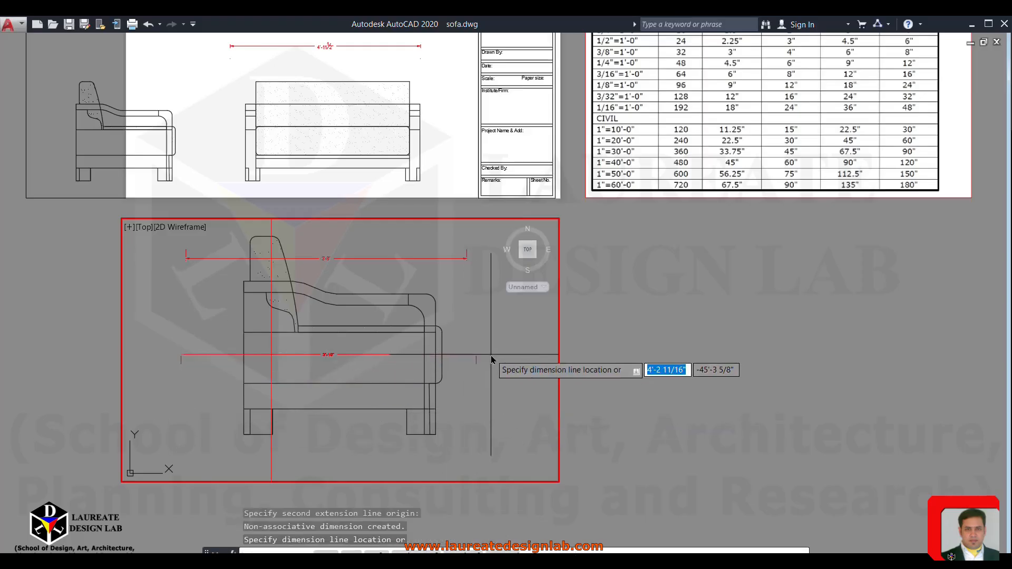
{"action": "scroll", "coordinate": [367, 346], "scroll_direction": "up", "scroll_amount": 4}
{"action": "left_click", "coordinate": [317, 375]}
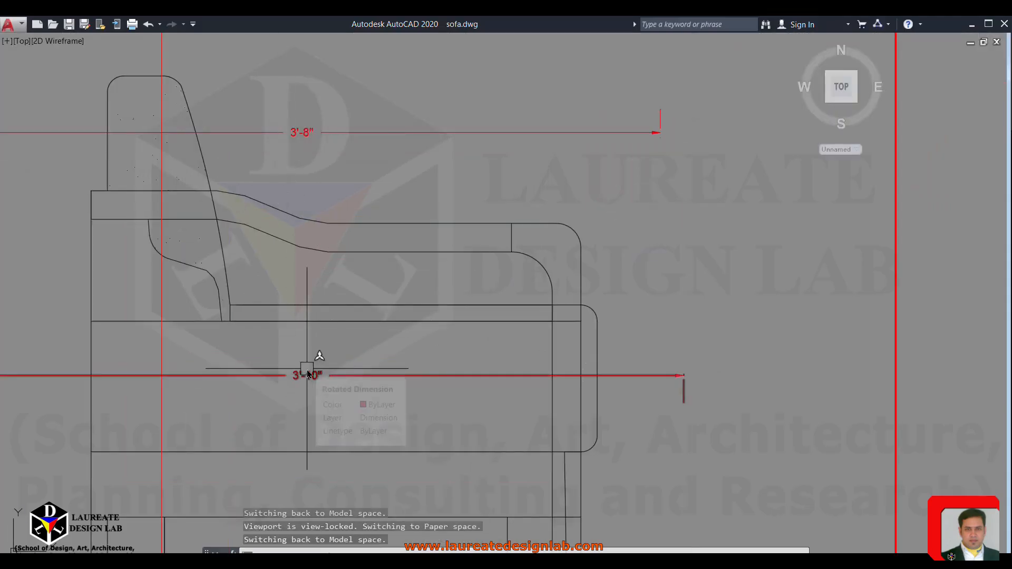
{"action": "scroll", "coordinate": [321, 366], "scroll_direction": "down", "scroll_amount": 3}
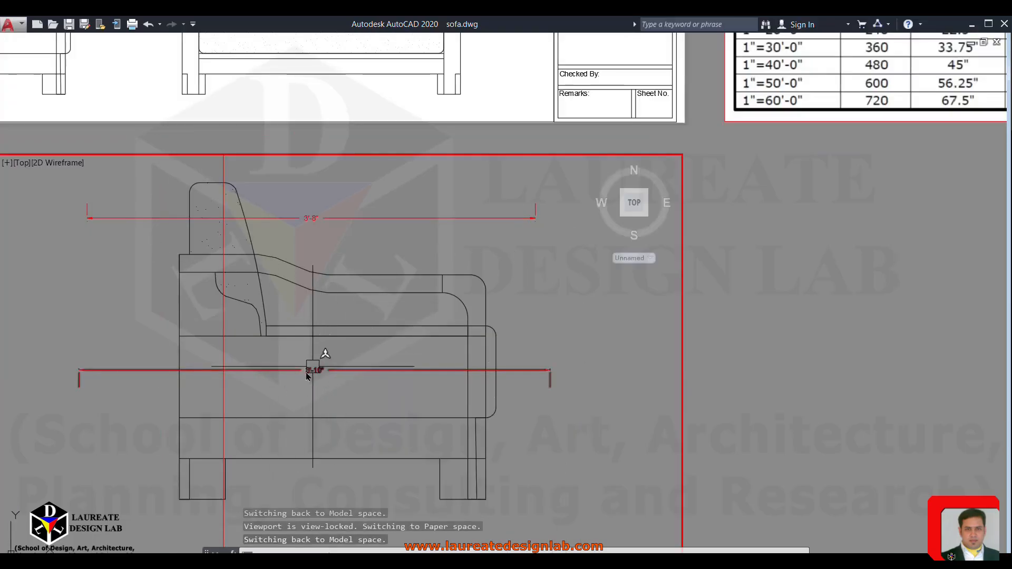
Review the factors in the drawing scale table, and activate model space inside the upper sofa viewport.
{"action": "middle_click_drag", "start_coordinate": [343, 331], "coordinate": [300, 375]}
{"action": "scroll", "coordinate": [318, 359], "scroll_direction": "down", "scroll_amount": 4}
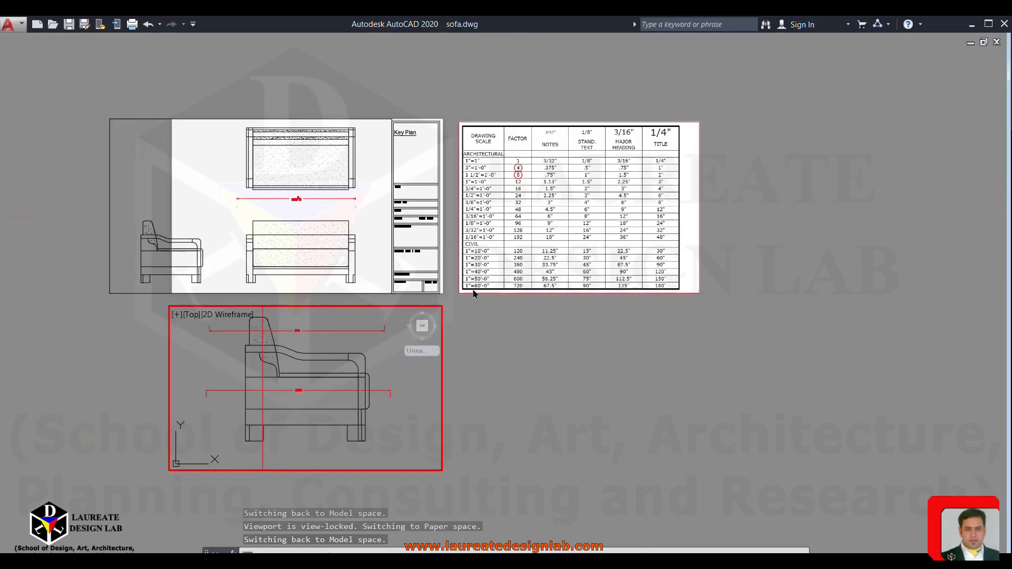
{"action": "scroll", "coordinate": [501, 194], "scroll_direction": "up", "scroll_amount": 2}
{"action": "scroll", "coordinate": [541, 140], "scroll_direction": "up", "scroll_amount": 2}
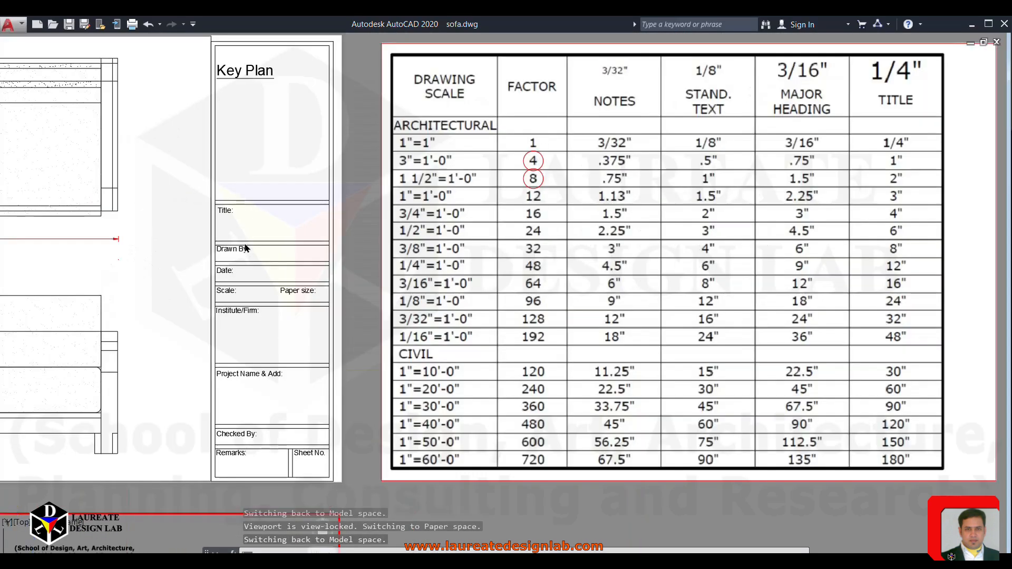
{"action": "scroll", "coordinate": [302, 231], "scroll_direction": "down", "scroll_amount": 4}
{"action": "left_click", "coordinate": [154, 242]}
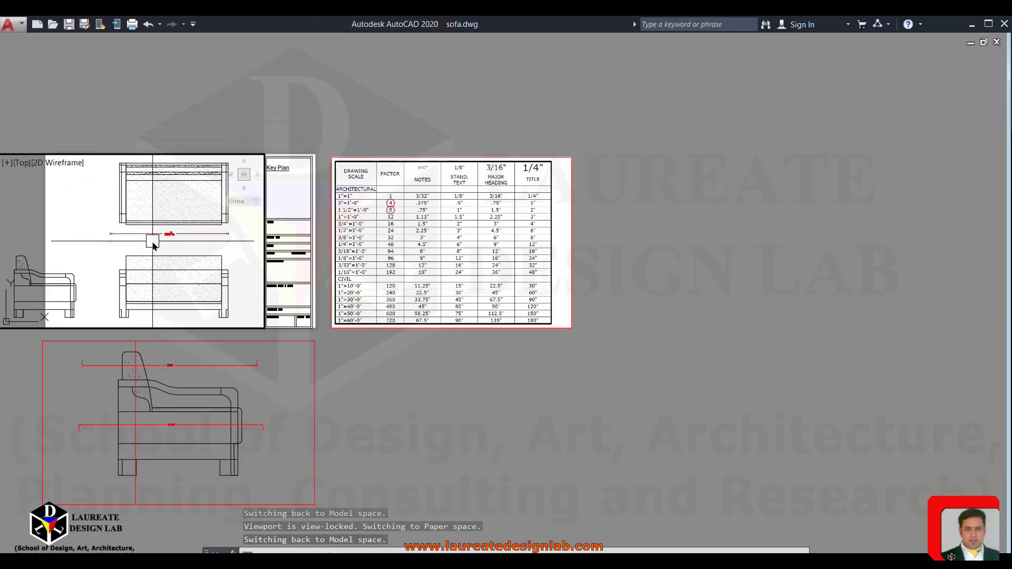
{"action": "middle_click_drag", "start_coordinate": [157, 240], "coordinate": [279, 251]}
{"action": "scroll", "coordinate": [280, 250], "scroll_direction": "up", "scroll_amount": 2}
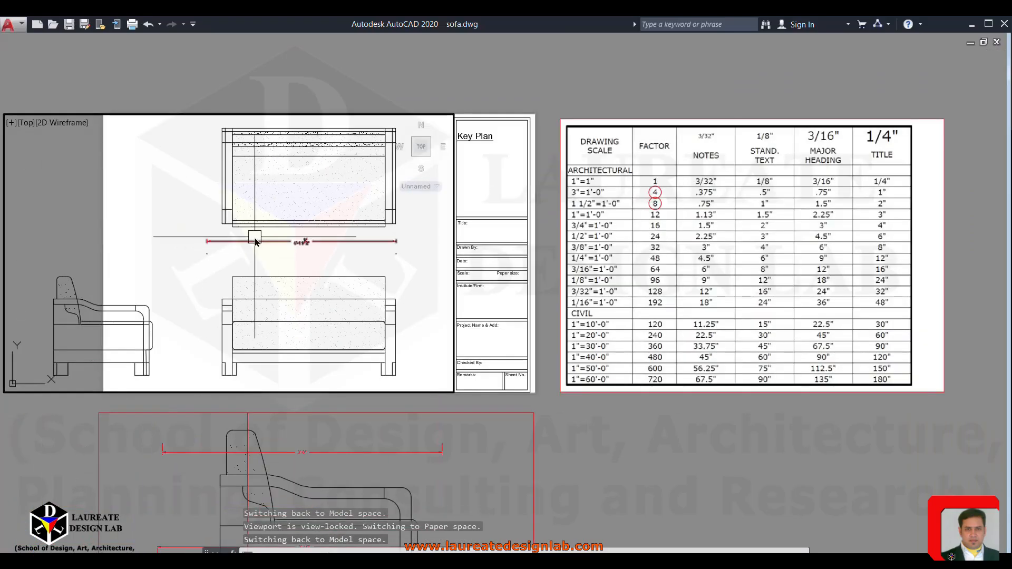
Check the annotative scale setting of the 3 INCH SCALE dimension style without changing it.
{"action": "type", "text": "d"}
{"action": "key", "text": "Return"}
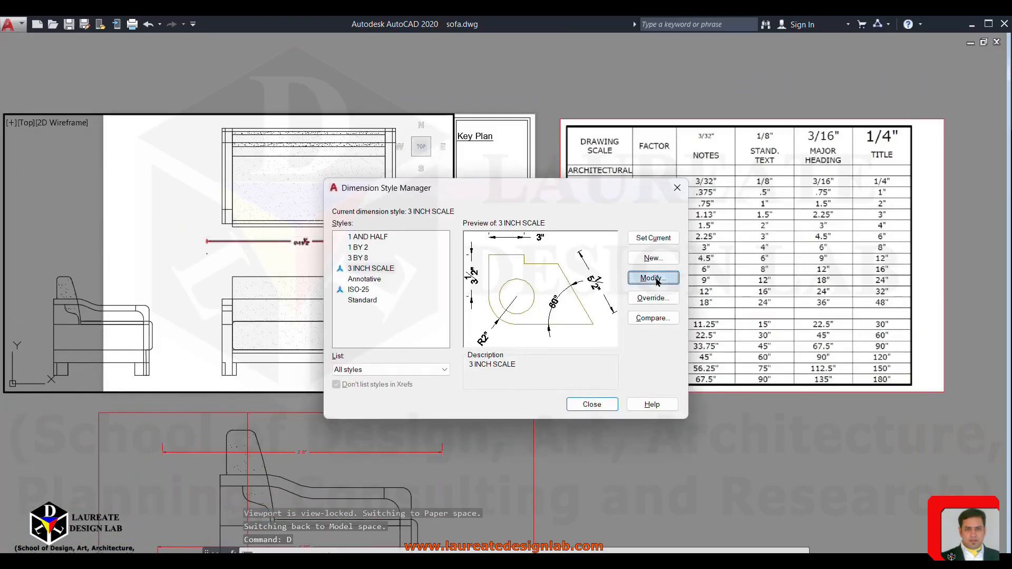
{"action": "left_click", "coordinate": [654, 278]}
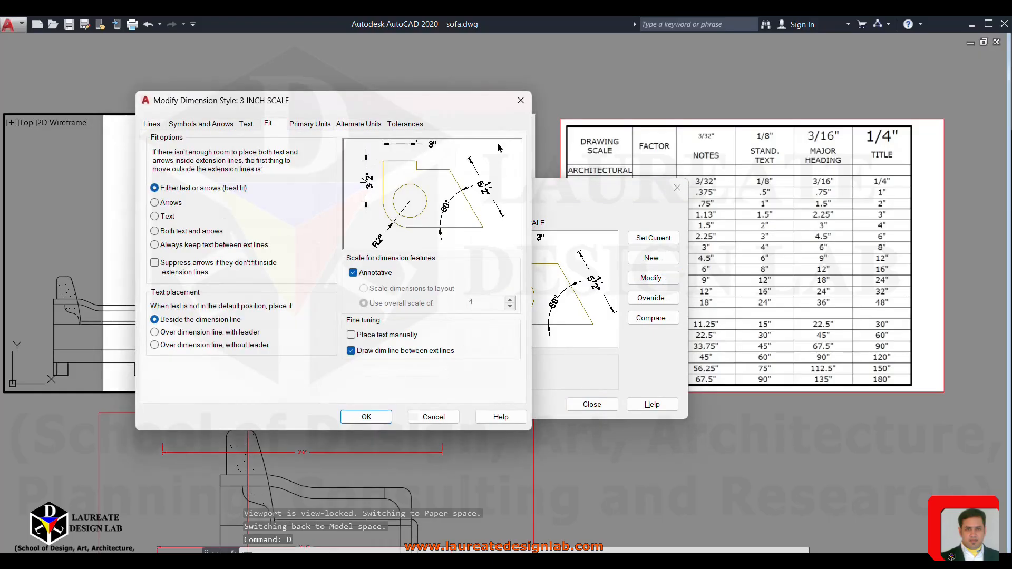
{"action": "left_click", "coordinate": [520, 100]}
Make the 1 AND HALF dimension style current and annotative, and close the Dimension Style Manager.
{"action": "left_click", "coordinate": [386, 239]}
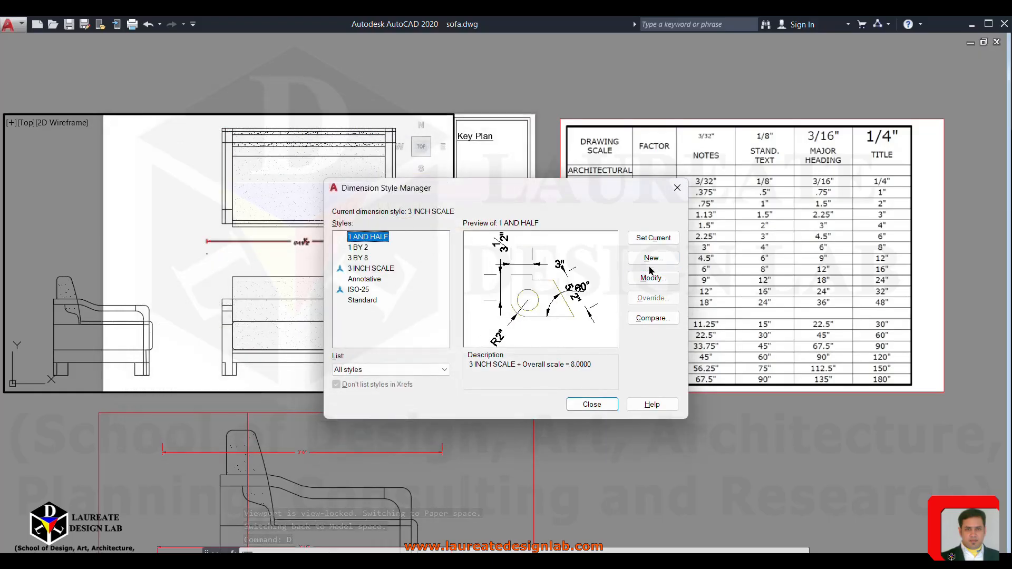
{"action": "left_click", "coordinate": [657, 238]}
{"action": "left_click", "coordinate": [656, 278]}
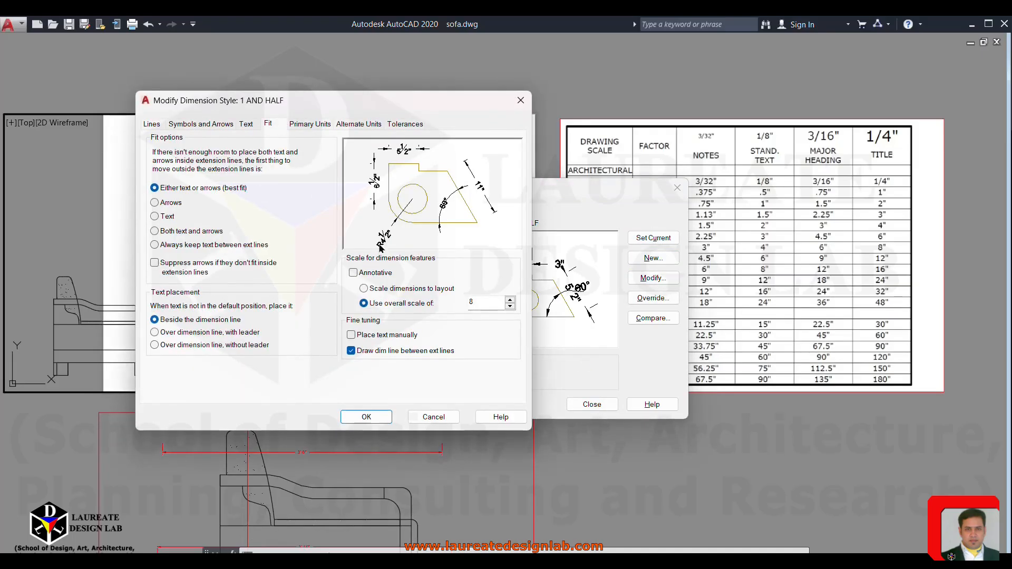
{"action": "left_click", "coordinate": [362, 276]}
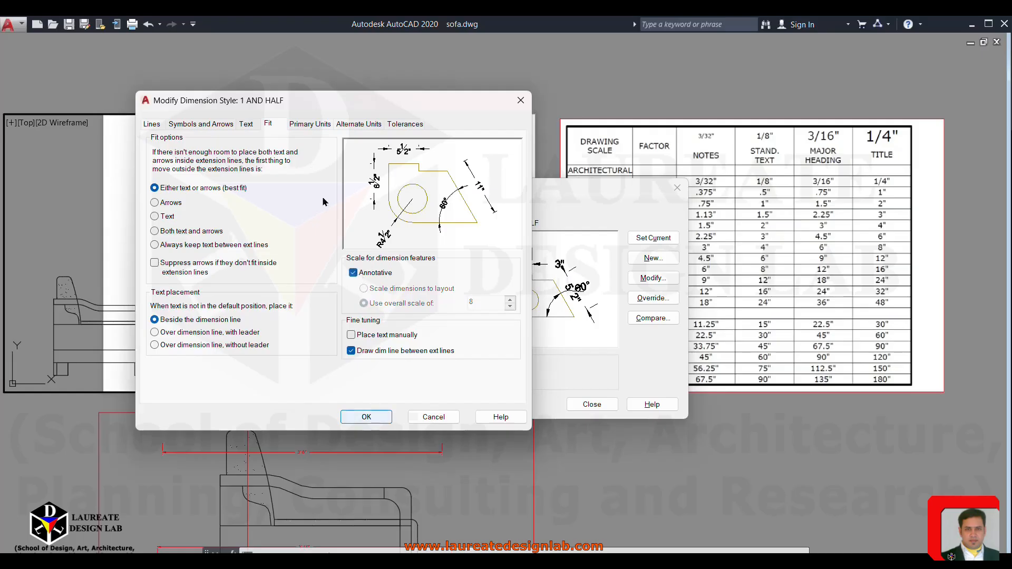
{"action": "left_click", "coordinate": [246, 125]}
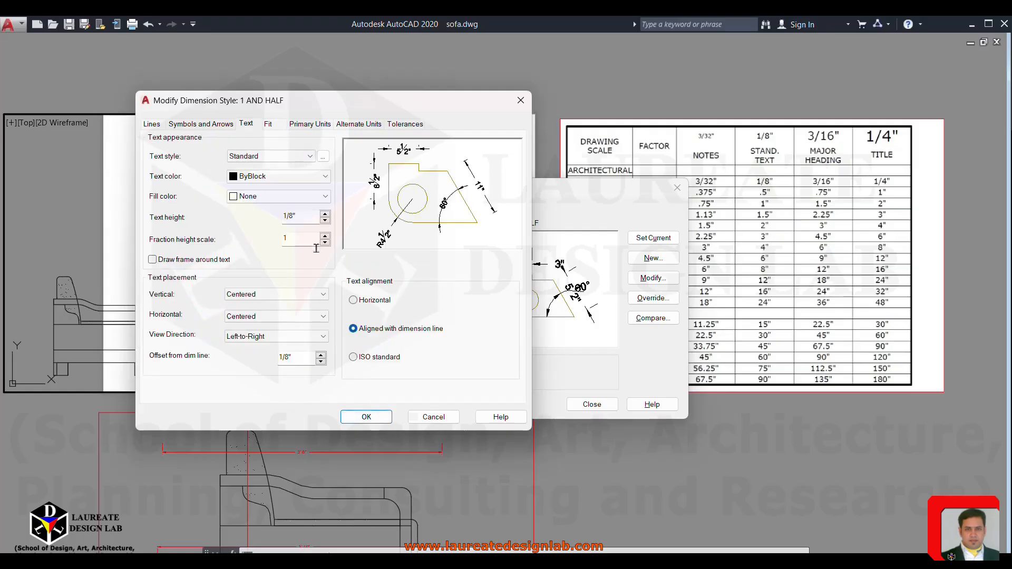
{"action": "left_click", "coordinate": [200, 124]}
{"action": "left_click", "coordinate": [366, 417]}
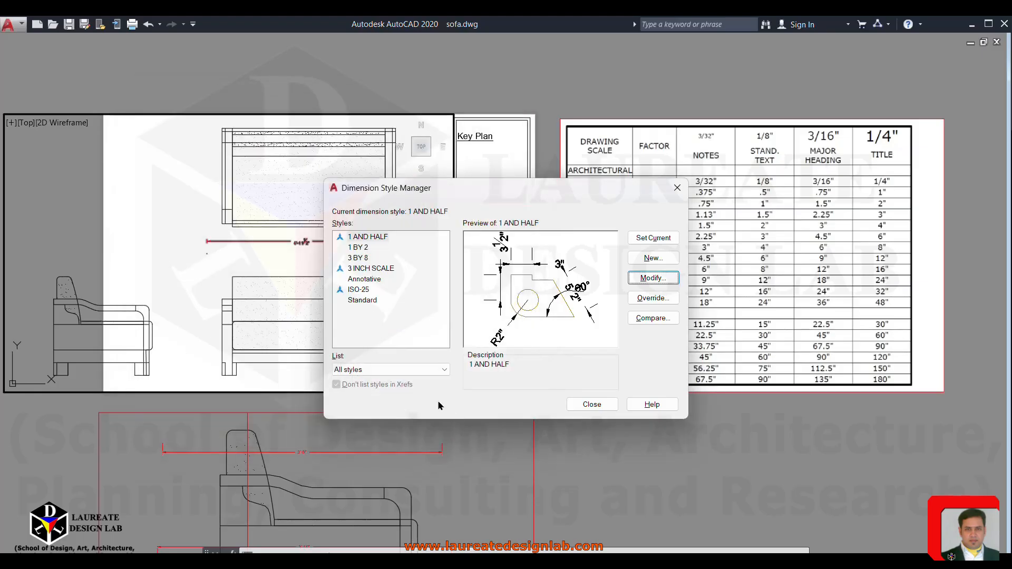
{"action": "left_click", "coordinate": [591, 405]}
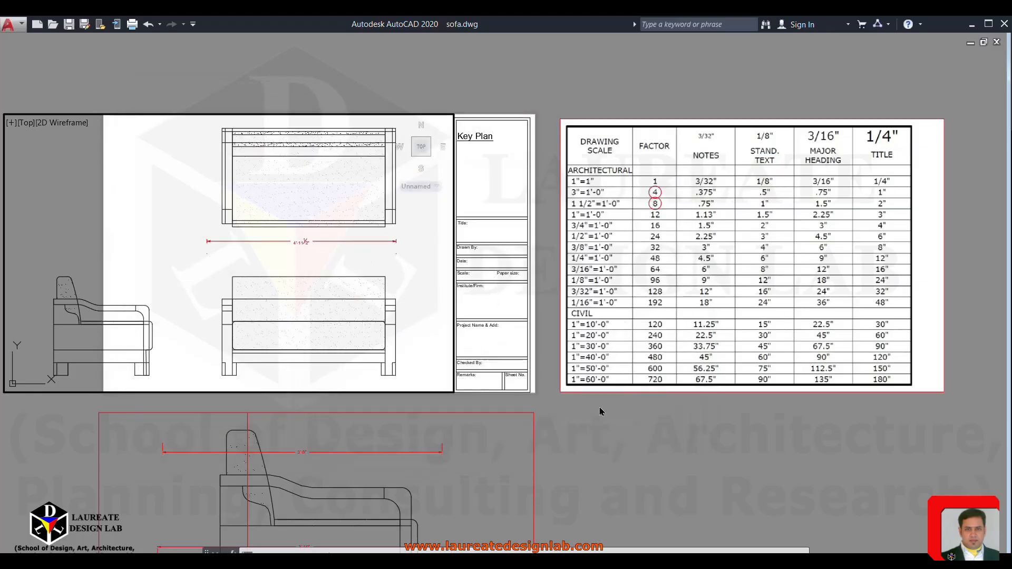
Place a horizontal linear dimension about 5'-8 1/2" long between the sofa's top and front views in the upper viewport.
{"action": "middle_click_drag", "start_coordinate": [350, 255], "coordinate": [501, 254]}
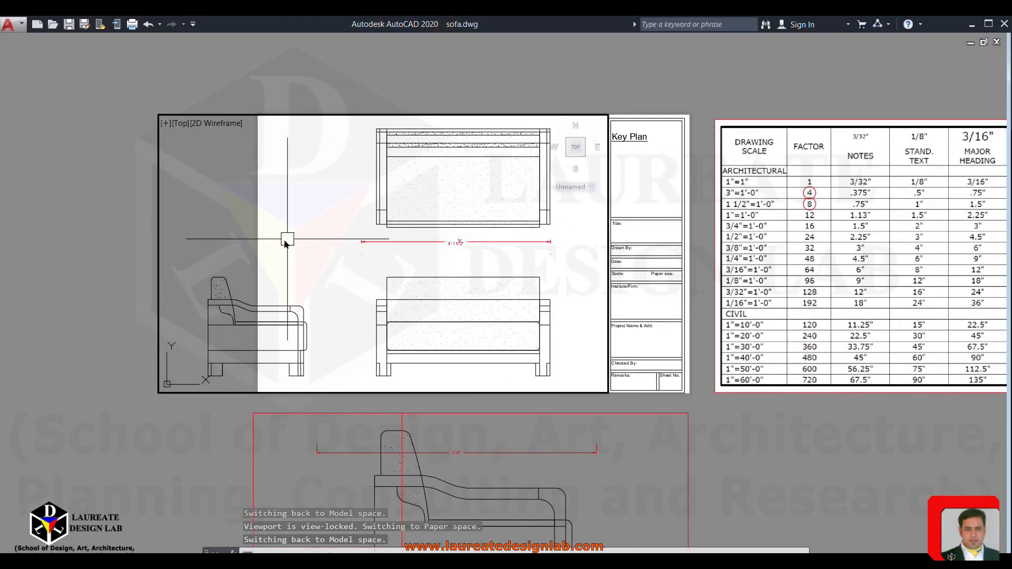
{"action": "middle_click_drag", "start_coordinate": [413, 319], "coordinate": [372, 321]}
{"action": "middle_click", "coordinate": [373, 321]}
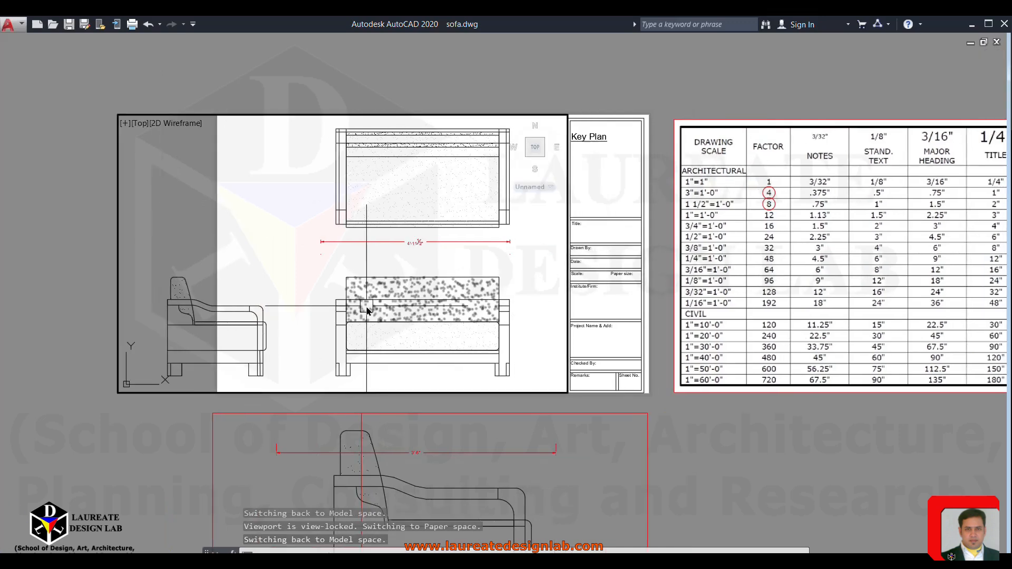
{"action": "type", "text": "DIMSTYLE"}
{"action": "key", "text": "Return"}
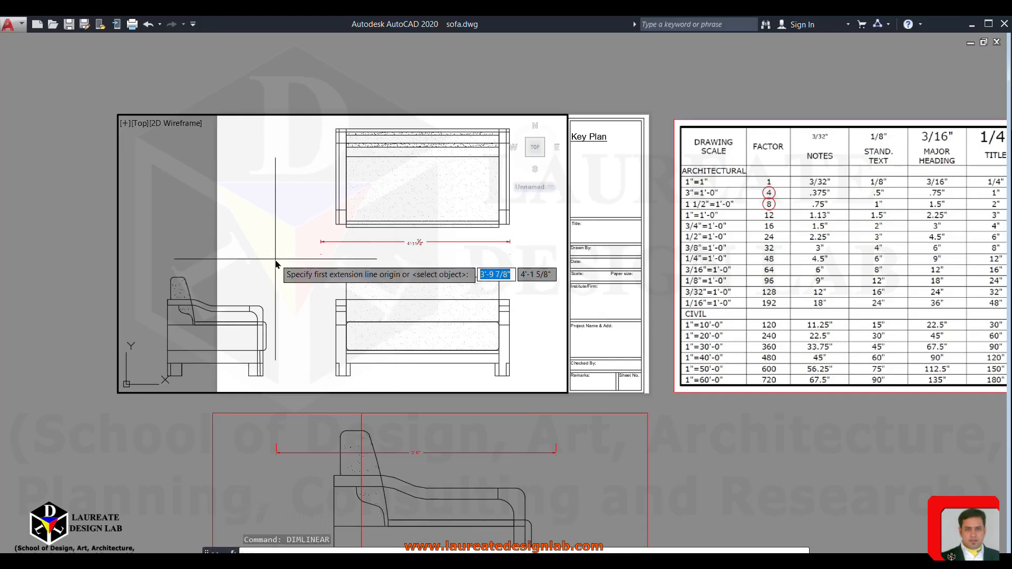
{"action": "left_click", "coordinate": [304, 274]}
{"action": "left_click", "coordinate": [519, 272]}
{"action": "left_click", "coordinate": [412, 265]}
{"action": "scroll", "coordinate": [411, 265], "scroll_direction": "up", "scroll_amount": 5}
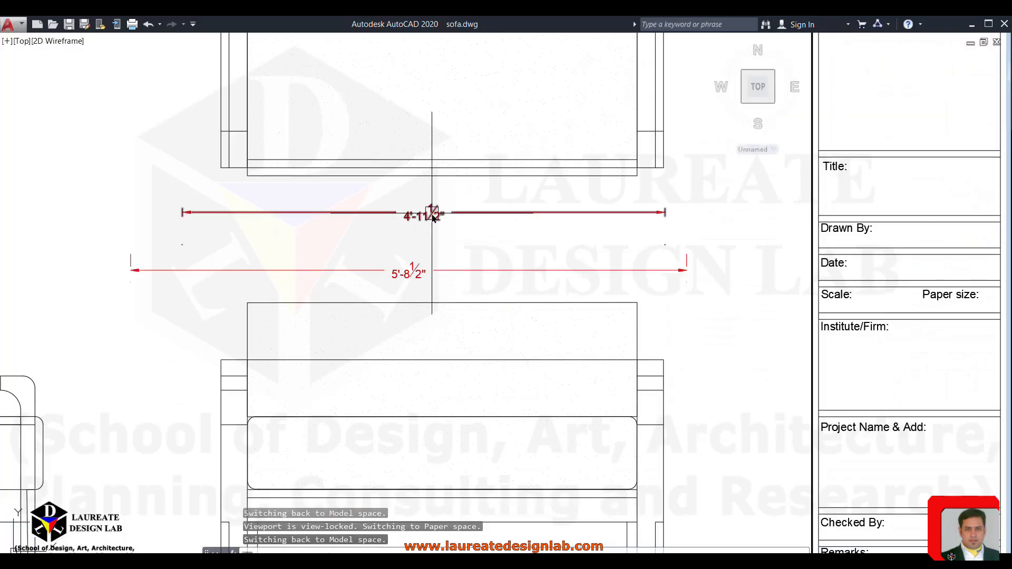
Compare the new dimension with those in the lower viewport, and switch back to paper space.
{"action": "scroll", "coordinate": [435, 253], "scroll_direction": "down", "scroll_amount": 2}
{"action": "scroll", "coordinate": [438, 264], "scroll_direction": "down", "scroll_amount": 2}
{"action": "middle_click_drag", "start_coordinate": [436, 255], "coordinate": [414, 146]}
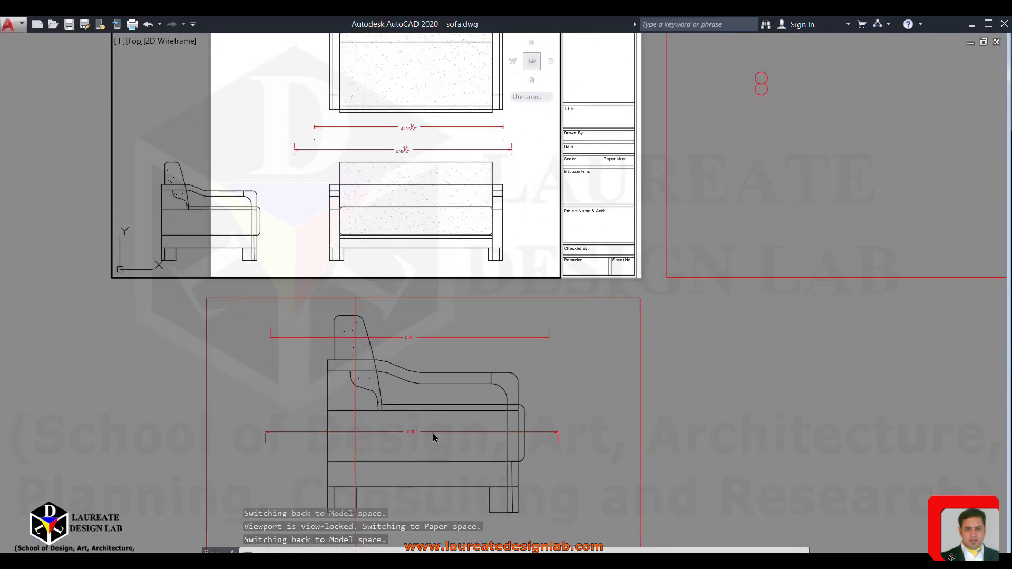
{"action": "middle_click_drag", "start_coordinate": [430, 300], "coordinate": [333, 385]}
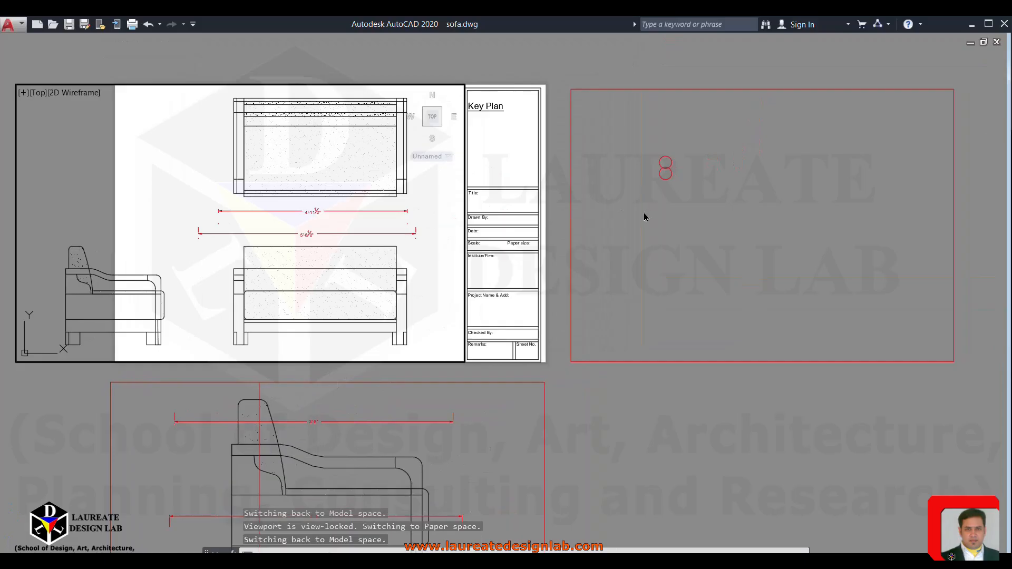
{"action": "double_click", "coordinate": [583, 409]}
{"action": "scroll", "coordinate": [572, 375], "scroll_direction": "down", "scroll_amount": 2}
{"action": "scroll", "coordinate": [572, 295], "scroll_direction": "up", "scroll_amount": 2}
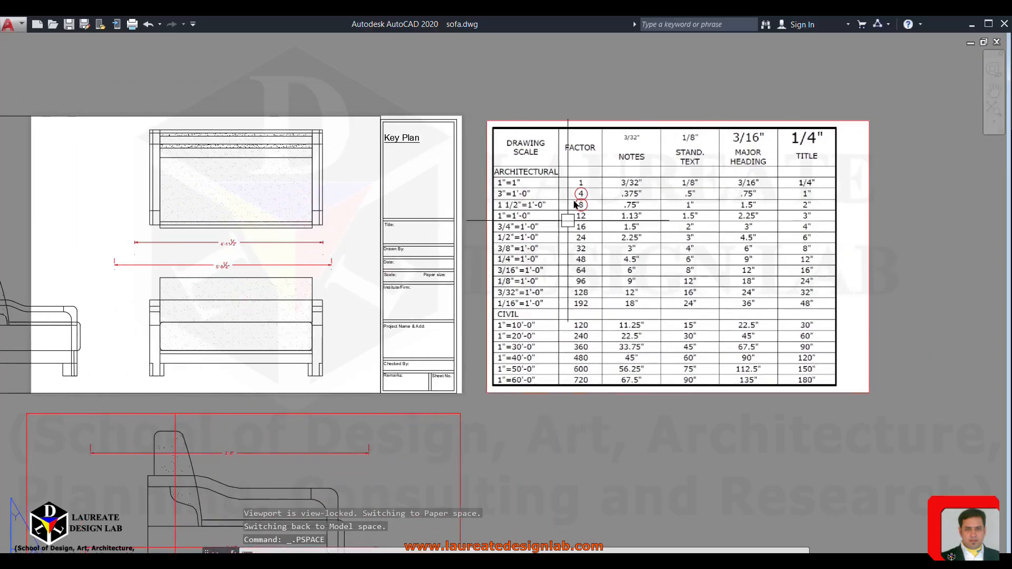
Examine the drawing scale table's factors and text heights alongside the dimensioned sofa viewports.
{"action": "scroll", "coordinate": [575, 204], "scroll_direction": "up", "scroll_amount": 2}
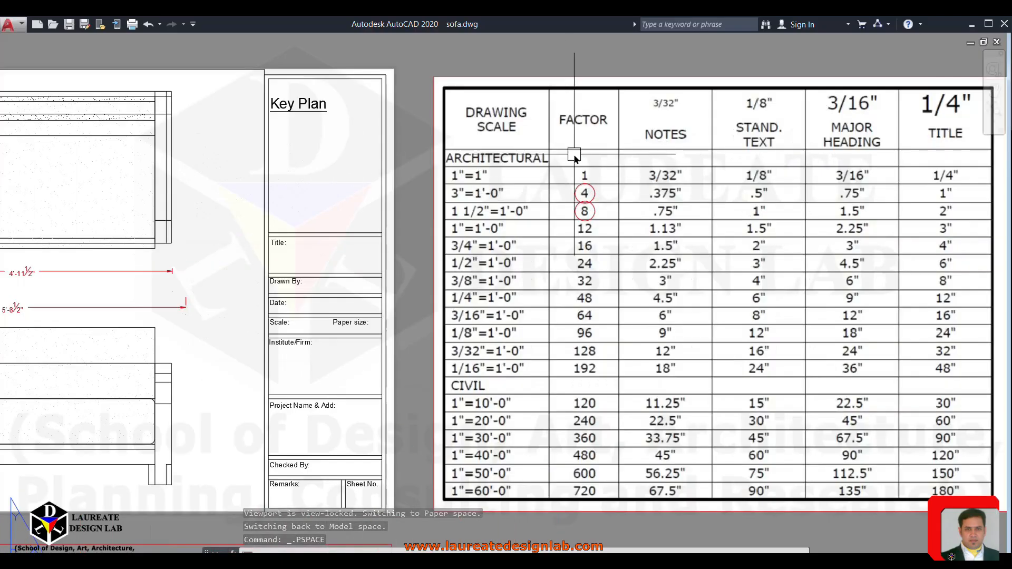
{"action": "scroll", "coordinate": [574, 156], "scroll_direction": "down", "scroll_amount": 2}
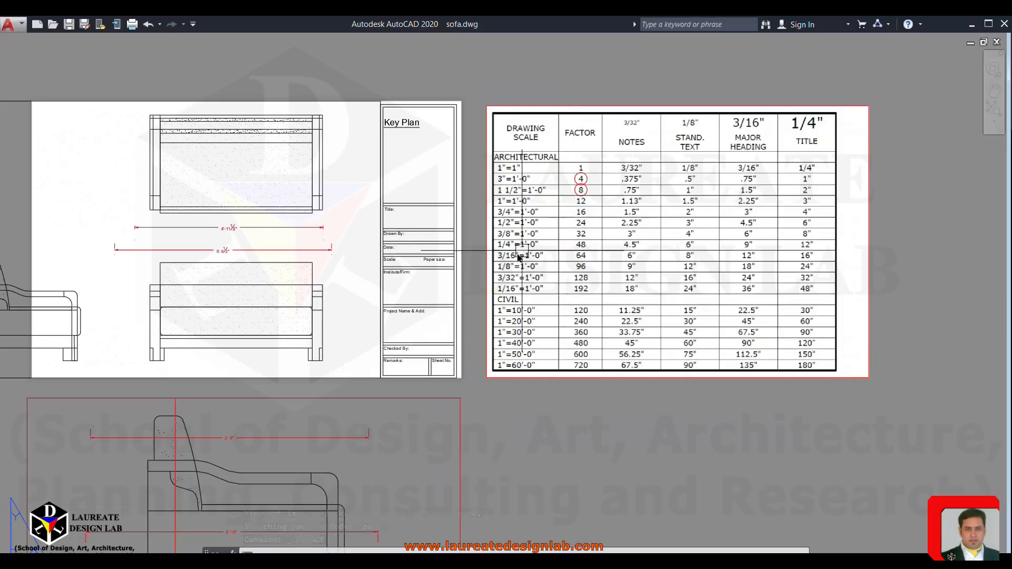
{"action": "middle_click_drag", "start_coordinate": [278, 275], "coordinate": [370, 270]}
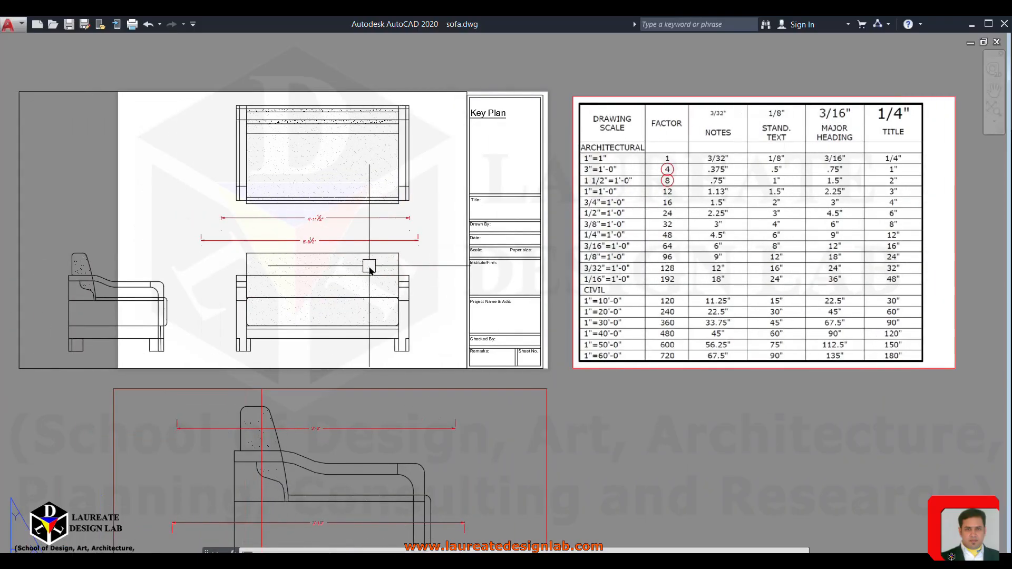
{"action": "middle_click_drag", "start_coordinate": [370, 269], "coordinate": [326, 272]}
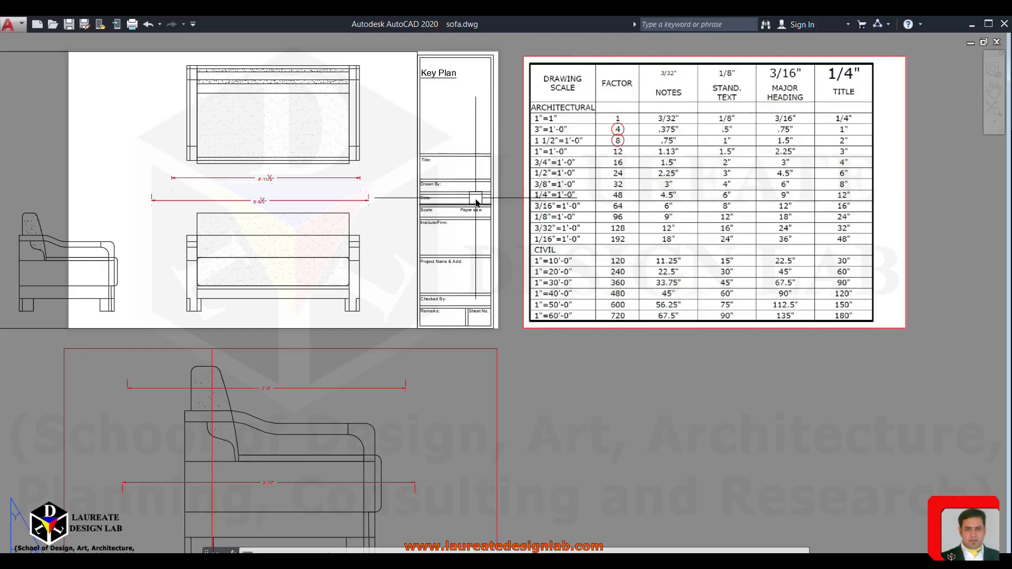
{"action": "middle_click_drag", "start_coordinate": [292, 181], "coordinate": [314, 179]}
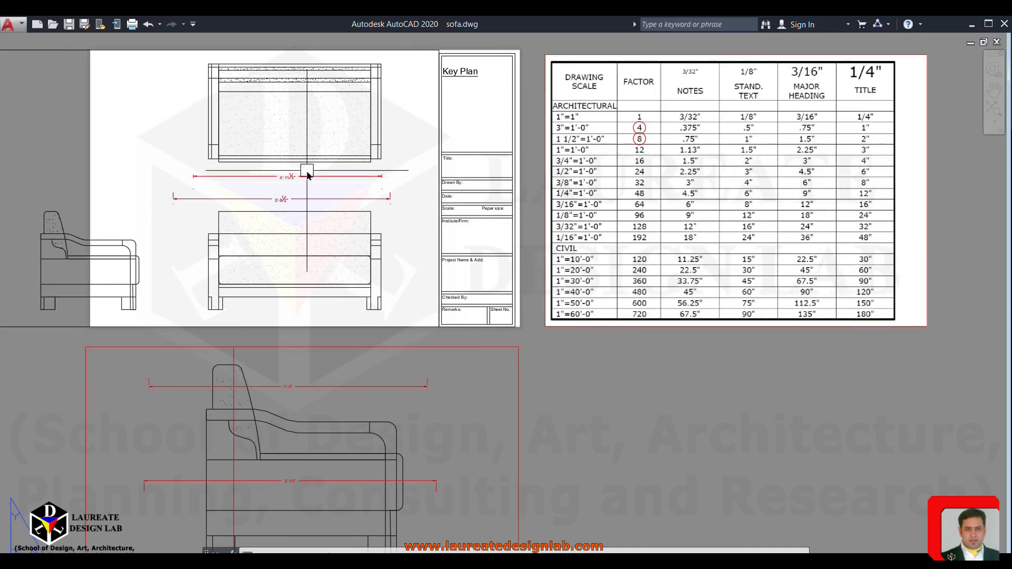
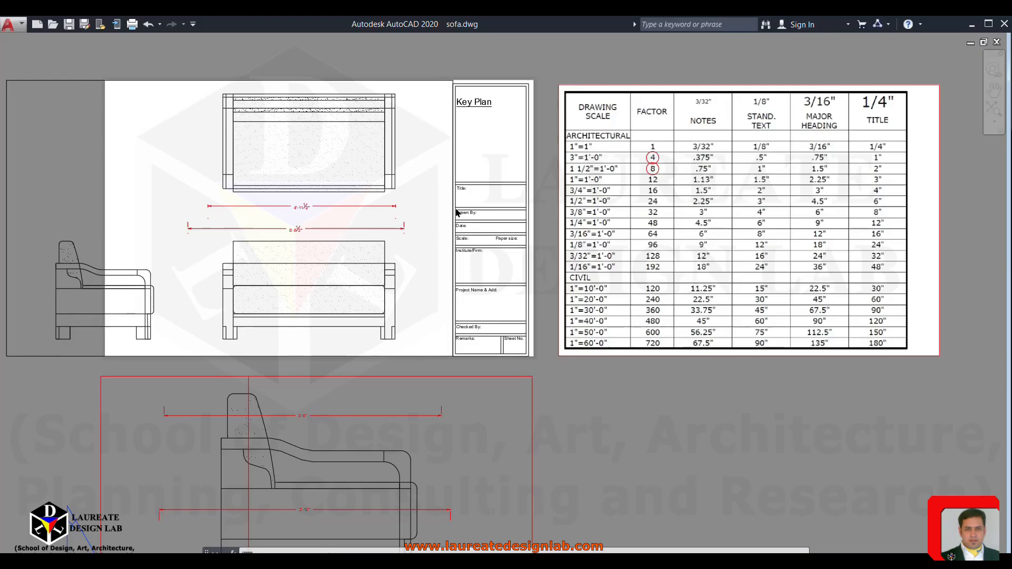
{"action": "middle_click_drag", "start_coordinate": [457, 212], "coordinate": [451, 193]}
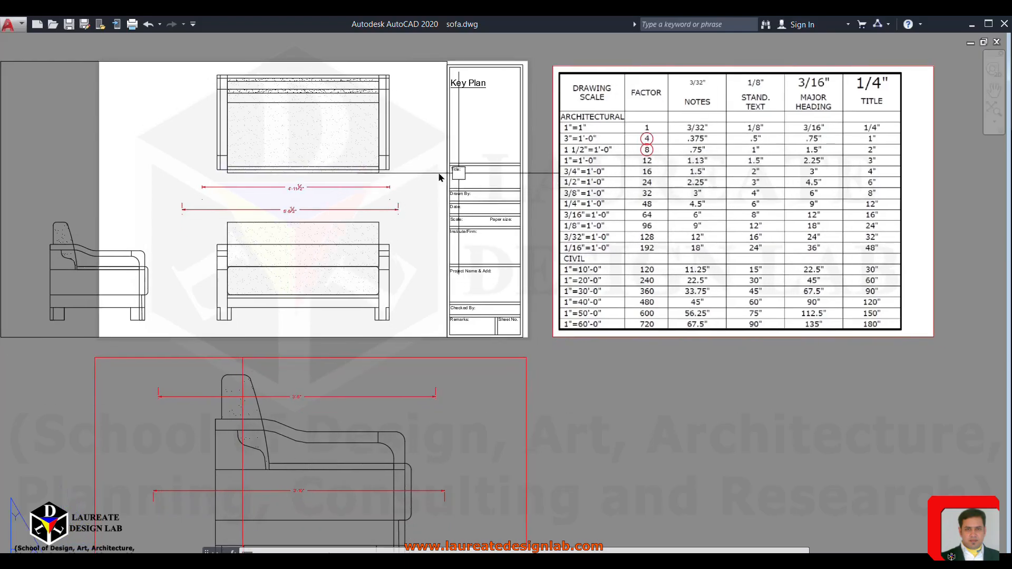
{"action": "mouse_move", "coordinate": [488, 167]}
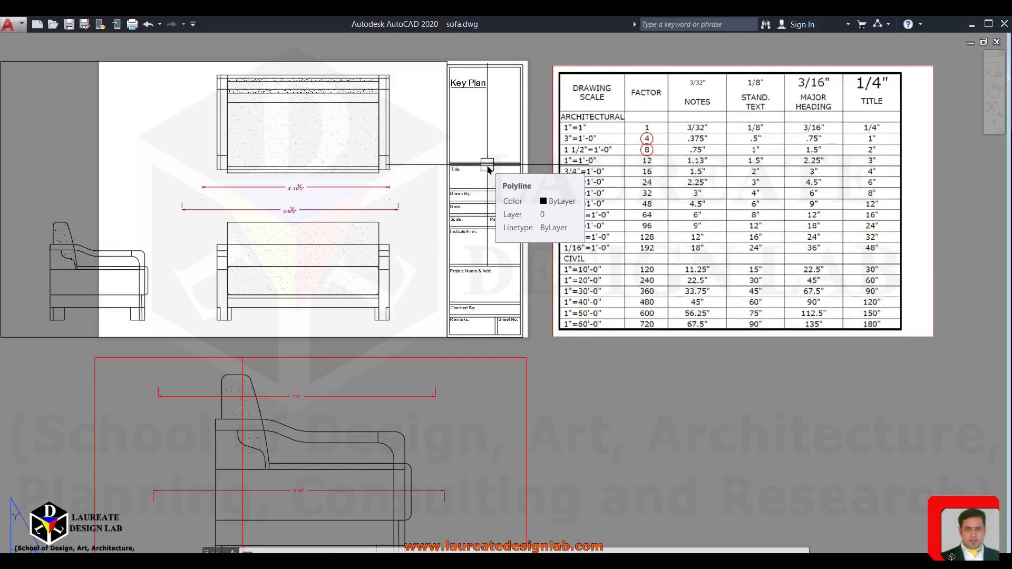
{"action": "mouse_move", "coordinate": [502, 150]}
{"action": "middle_mouse_down"}
{"action": "mouse_move", "coordinate": [533, 214]}
{"action": "mouse_move", "coordinate": [546, 214]}
{"action": "middle_mouse_up"}
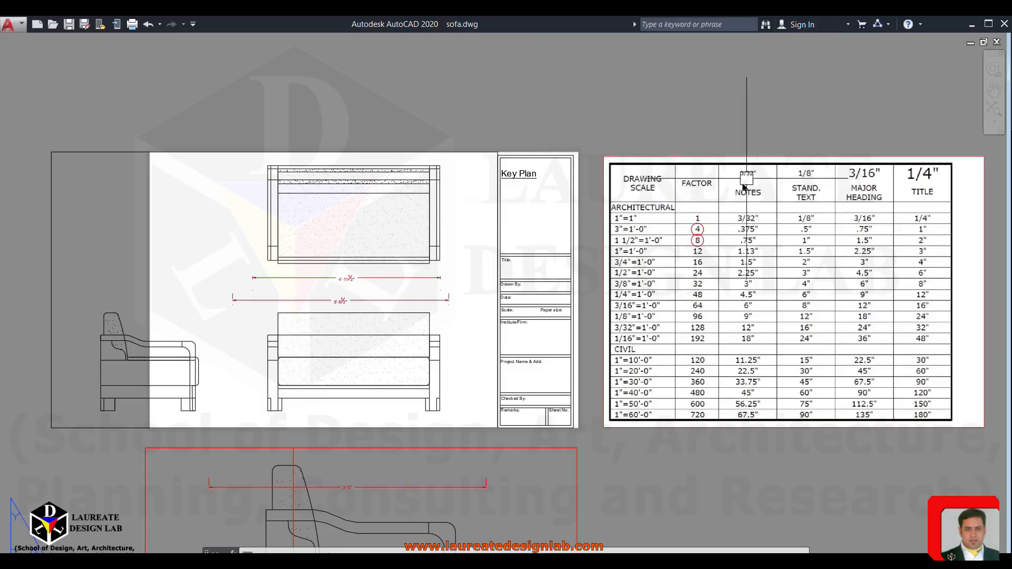
{"action": "scroll", "coordinate": [719, 253], "scroll_direction": "down", "scroll_amount": 4}
{"action": "scroll", "coordinate": [653, 264], "scroll_direction": "up", "scroll_amount": 2}
{"action": "scroll", "coordinate": [587, 271], "scroll_direction": "down", "scroll_amount": 1}
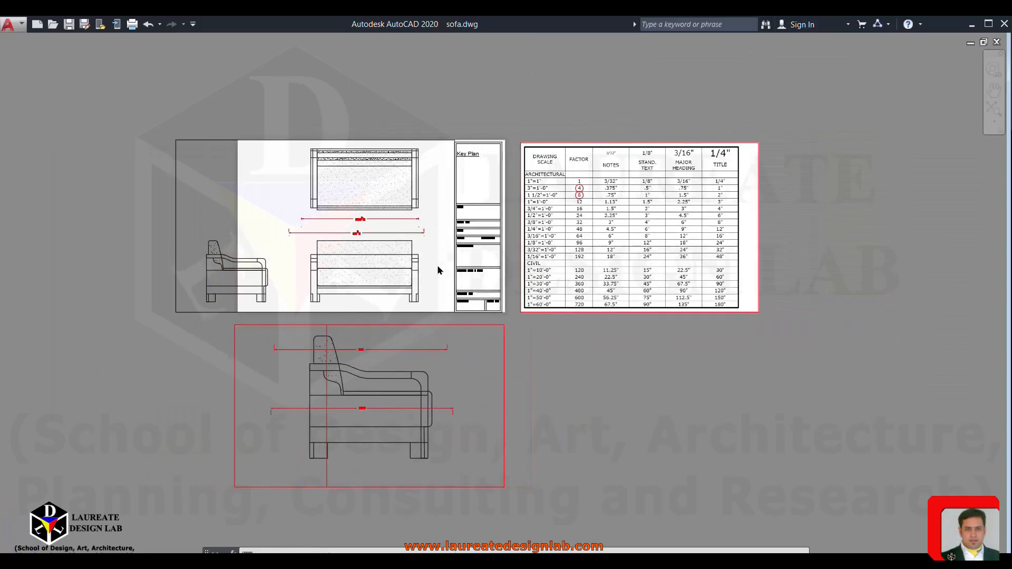
{"action": "scroll", "coordinate": [438, 264], "scroll_direction": "up", "scroll_amount": 3}
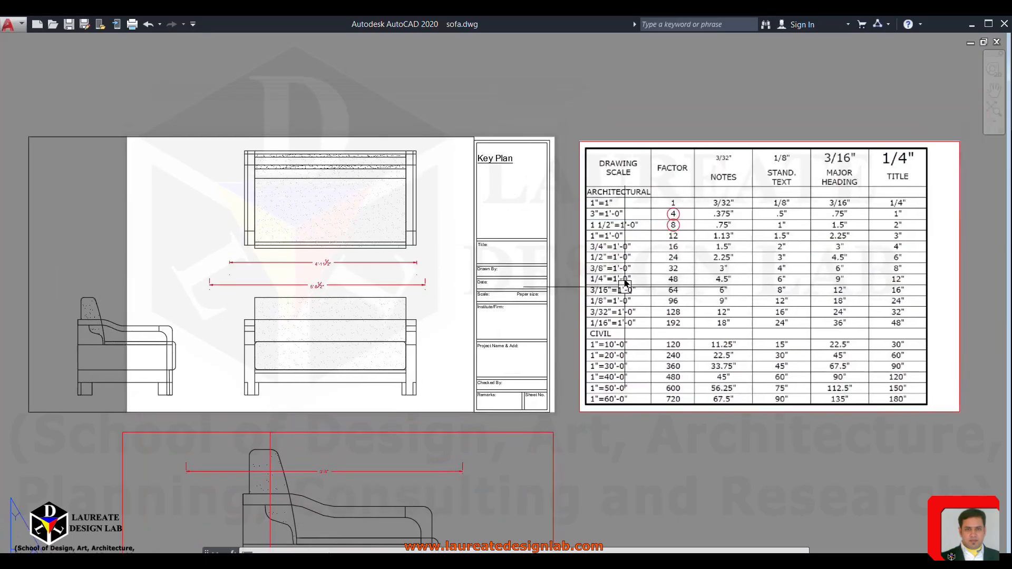
{"action": "mouse_move", "coordinate": [412, 277]}
{"action": "middle_mouse_down"}
{"action": "mouse_move", "coordinate": [428, 231]}
{"action": "mouse_move", "coordinate": [423, 203]}
{"action": "middle_mouse_up"}
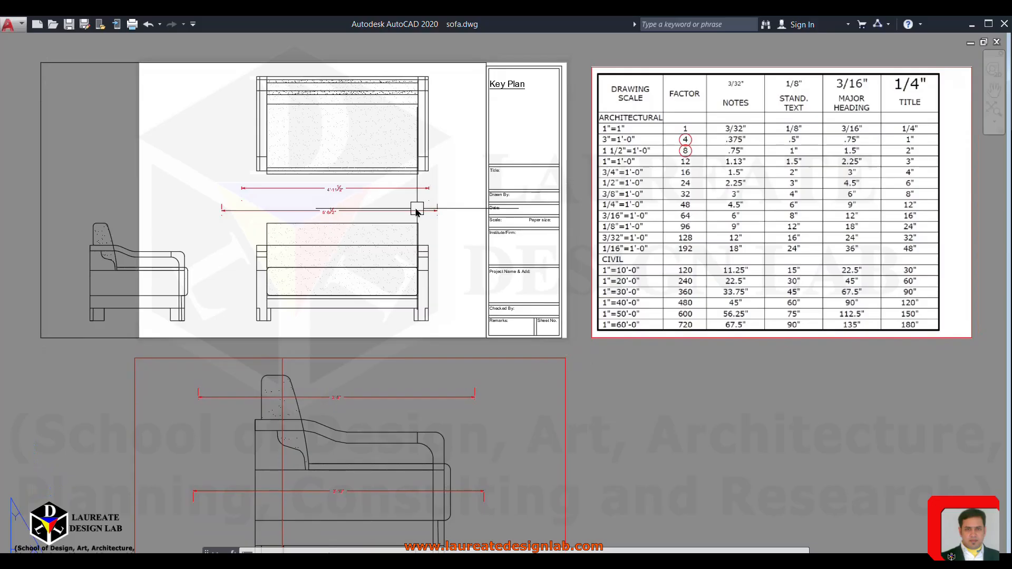
Open the 1 AND HALF dimension style for modification and check its Annotative scale setting among the fit options.
{"action": "type", "text": "d"}
{"action": "key", "text": "Return"}
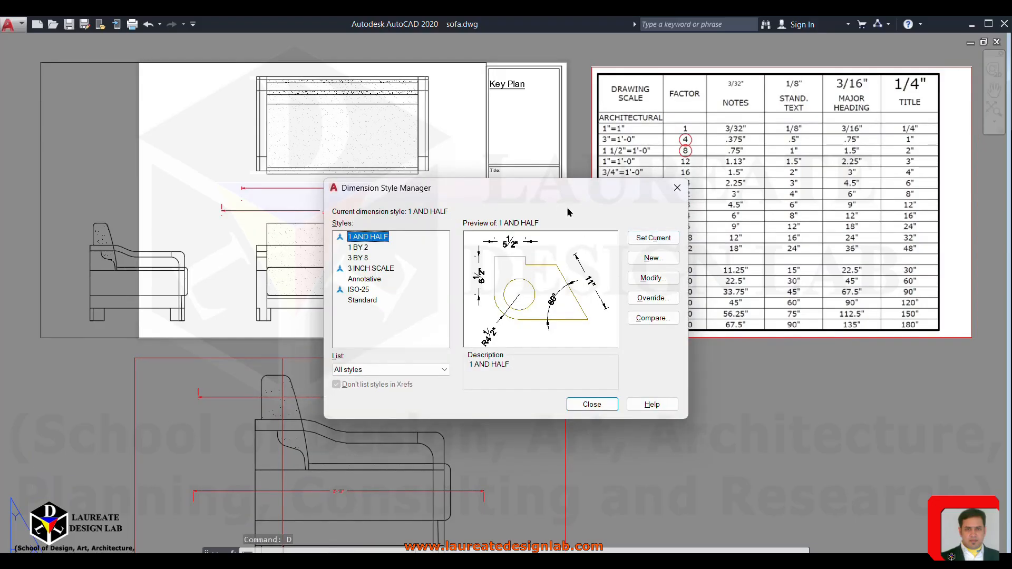
{"action": "left_click_drag", "start_coordinate": [574, 193], "coordinate": [545, 197]}
{"action": "left_click", "coordinate": [625, 282]}
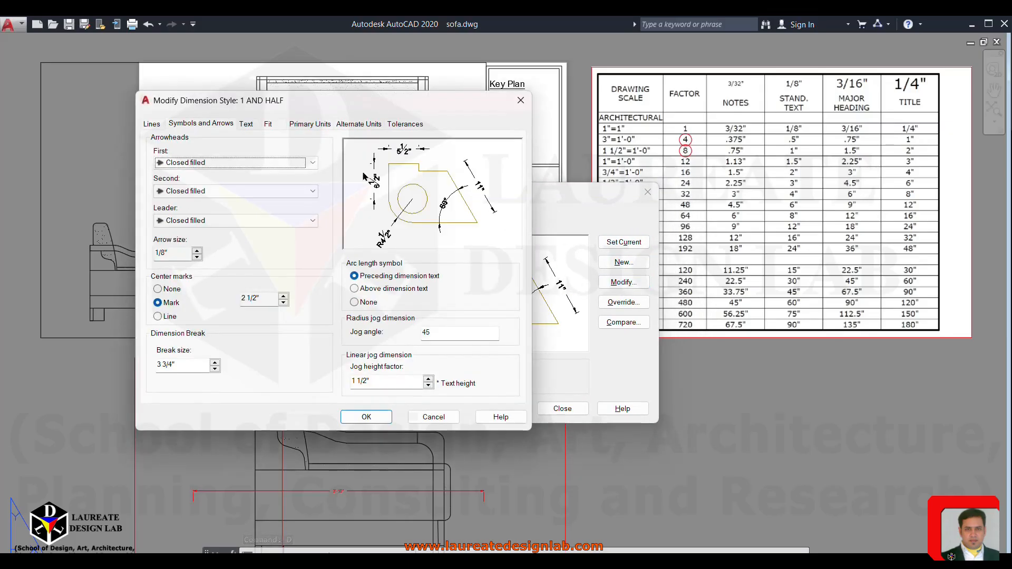
{"action": "left_click_drag", "start_coordinate": [338, 108], "coordinate": [433, 99]}
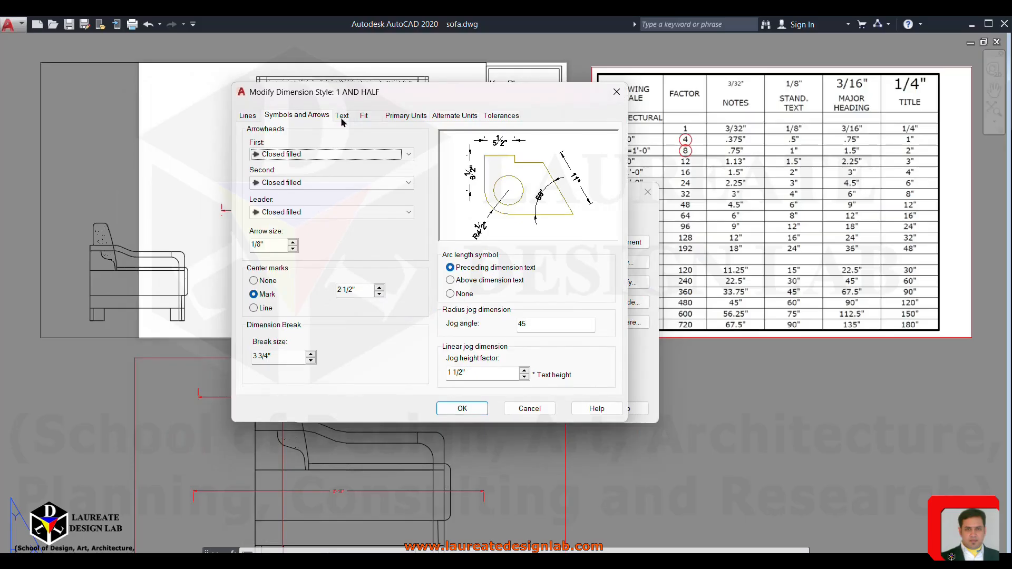
{"action": "left_click", "coordinate": [373, 119]}
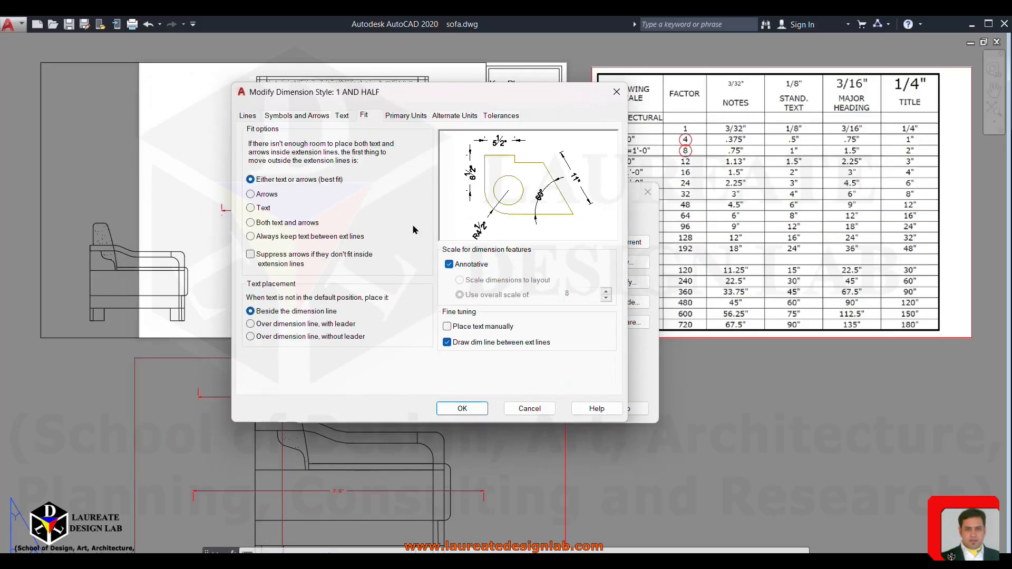
{"action": "left_click_drag", "start_coordinate": [362, 97], "coordinate": [364, 90]}
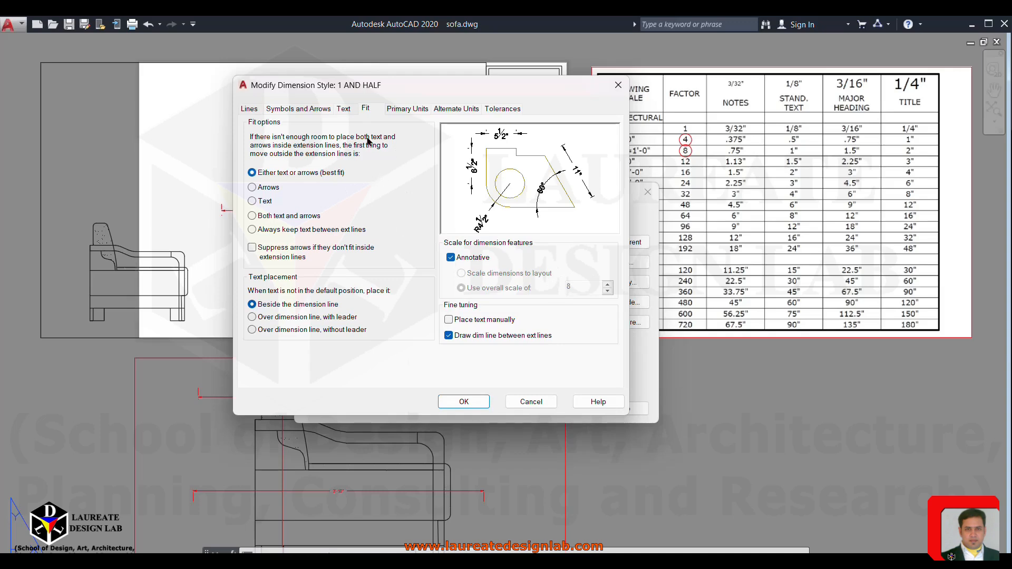
Increase the 1 AND HALF style's text height, set its arrow size to 1/4", and apply the changes.
{"action": "left_click", "coordinate": [344, 109]}
{"action": "left_click_drag", "start_coordinate": [505, 99], "coordinate": [399, 88]}
{"action": "double_click", "coordinate": [292, 191]}
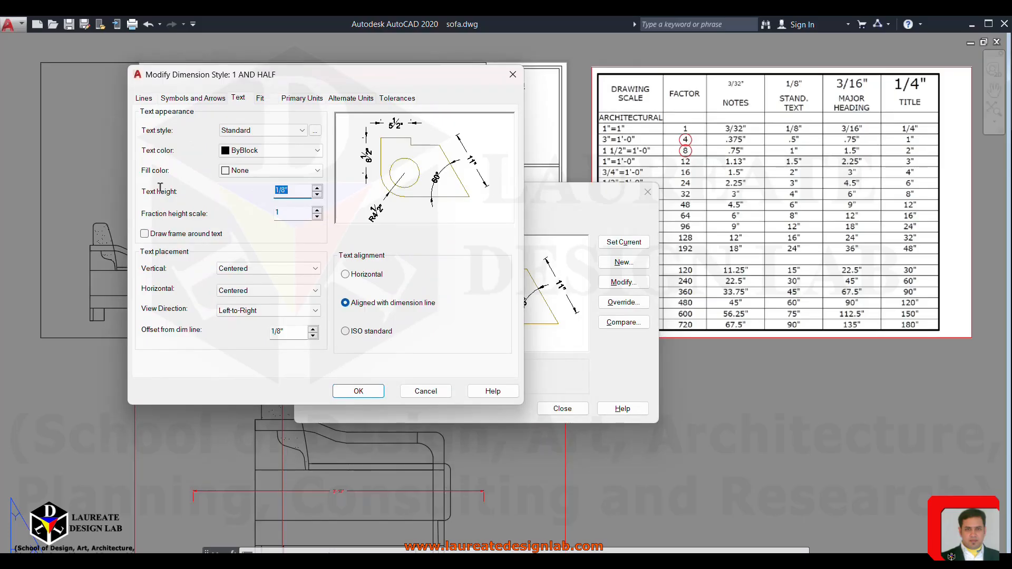
{"action": "type", "text": "1"}
{"action": "left_click", "coordinate": [188, 98]}
{"action": "double_click", "coordinate": [159, 228]}
{"action": "type", "text": "1"}
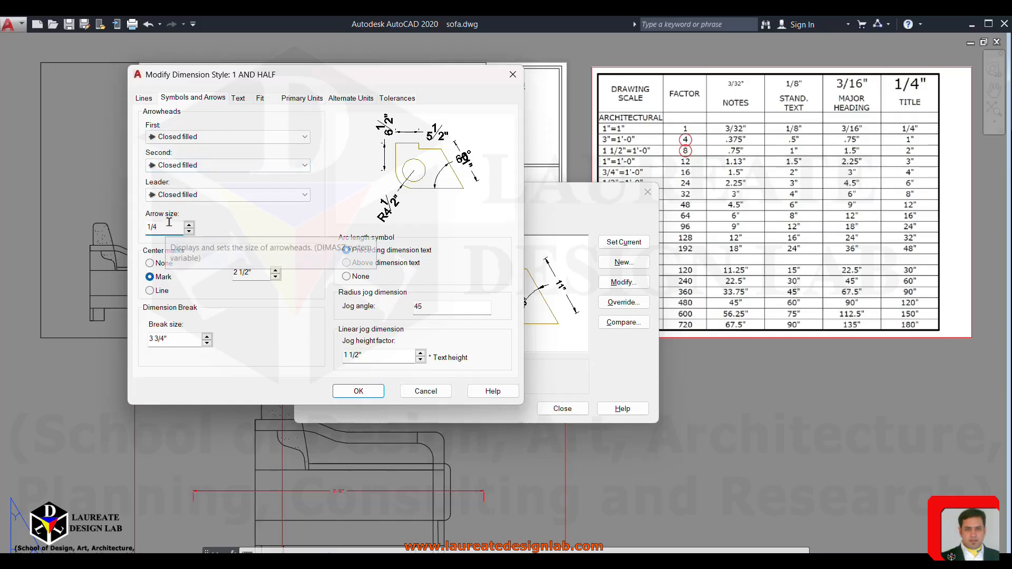
{"action": "left_click", "coordinate": [352, 390]}
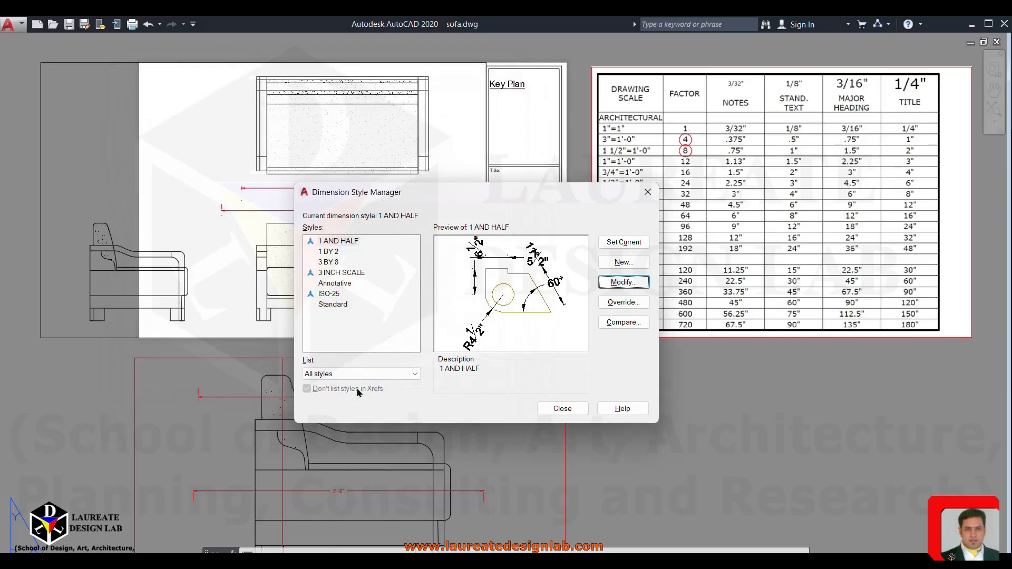
Make the modified 1 AND HALF dimension style current and close the Dimension Style Manager.
{"action": "left_click", "coordinate": [339, 241]}
{"action": "left_click", "coordinate": [624, 242]}
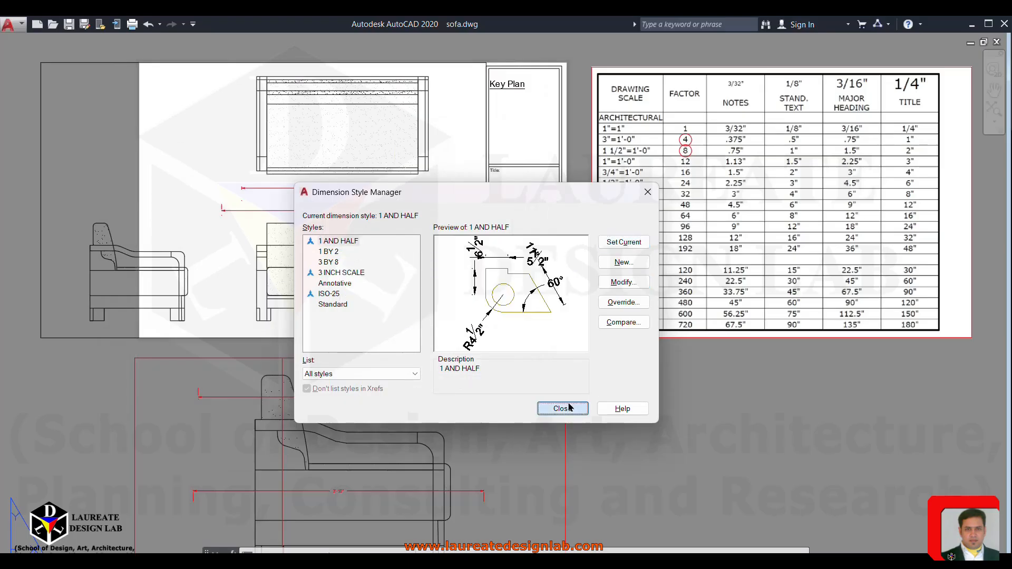
{"action": "left_click", "coordinate": [562, 409]}
Place a horizontal linear dimension about 10 1/2" long in paper space across the sofa's top view.
{"action": "middle_click_drag", "start_coordinate": [222, 142], "coordinate": [235, 181]}
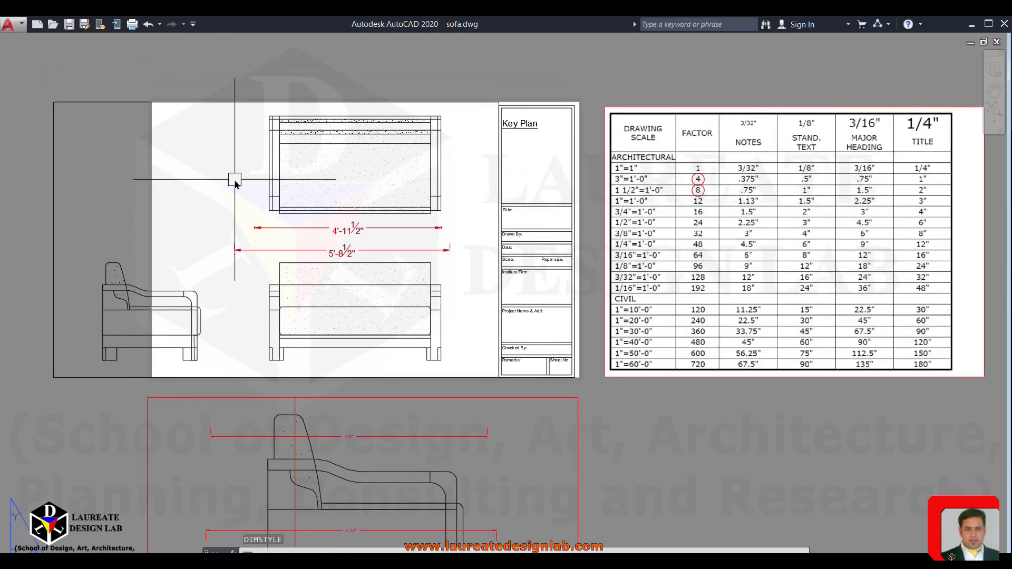
{"action": "key", "text": "Up"}
{"action": "key", "text": "Up"}
{"action": "key", "text": "Up"}
{"action": "key", "text": "Return"}
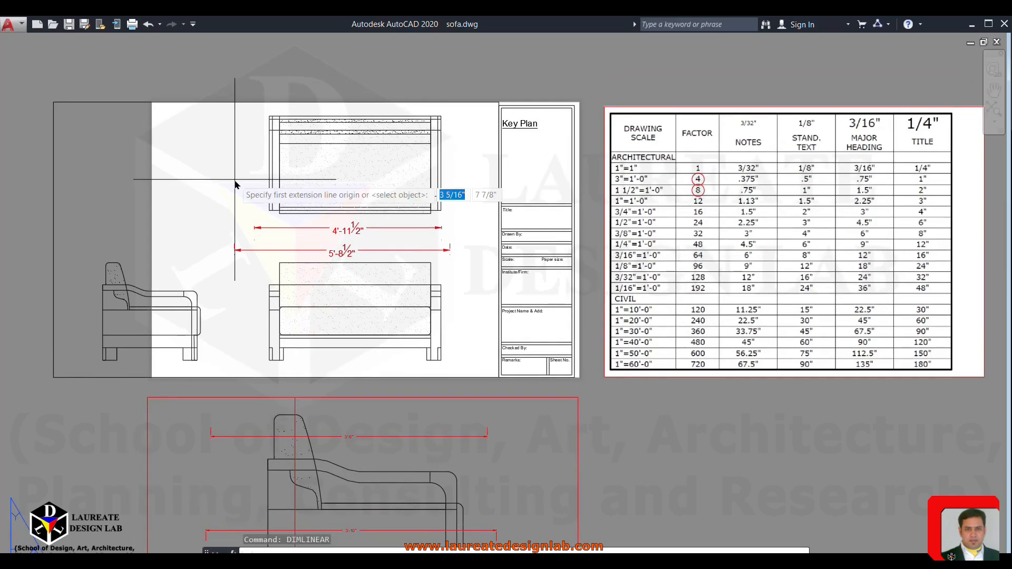
{"action": "left_click", "coordinate": [463, 186]}
{"action": "left_click", "coordinate": [467, 179]}
{"action": "scroll", "coordinate": [323, 182], "scroll_direction": "up", "scroll_amount": 2}
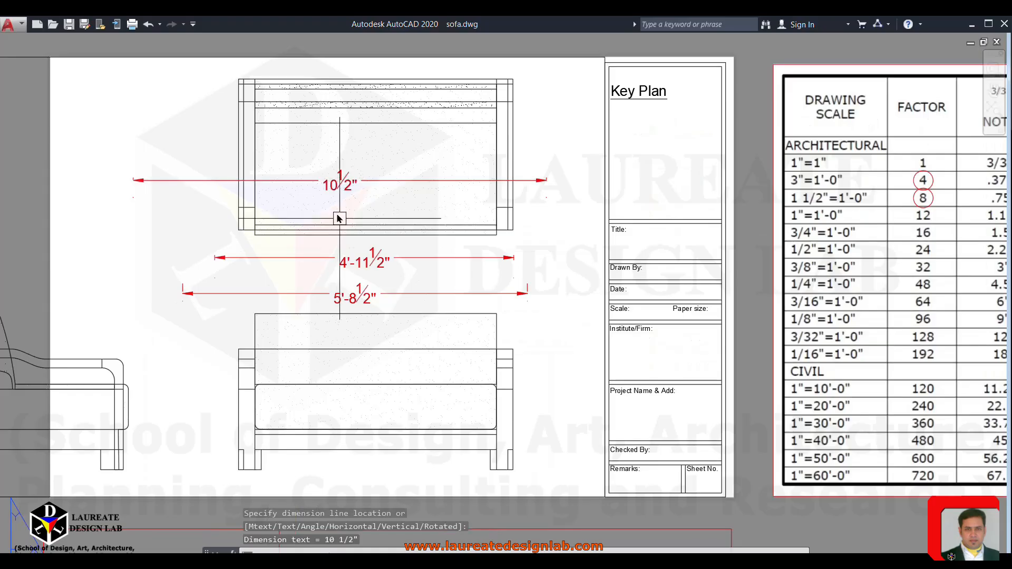
Compare the text and arrow sizes of the paper-space dimension with the two dimensions between the sofa's top and front views.
{"action": "scroll", "coordinate": [363, 240], "scroll_direction": "down", "scroll_amount": 2}
{"action": "middle_click_drag", "start_coordinate": [416, 260], "coordinate": [372, 290]}
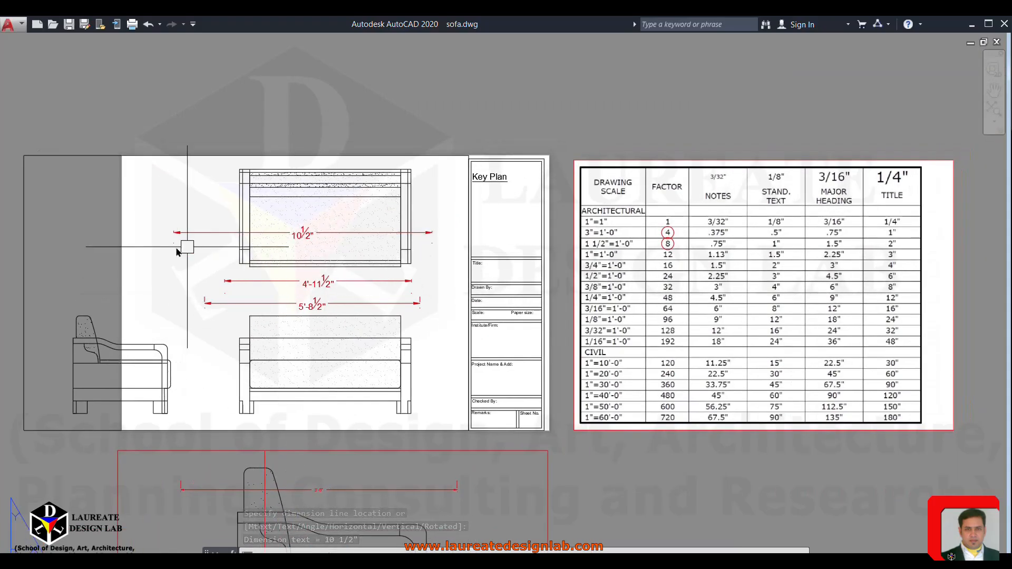
{"action": "scroll", "coordinate": [179, 235], "scroll_direction": "up", "scroll_amount": 4}
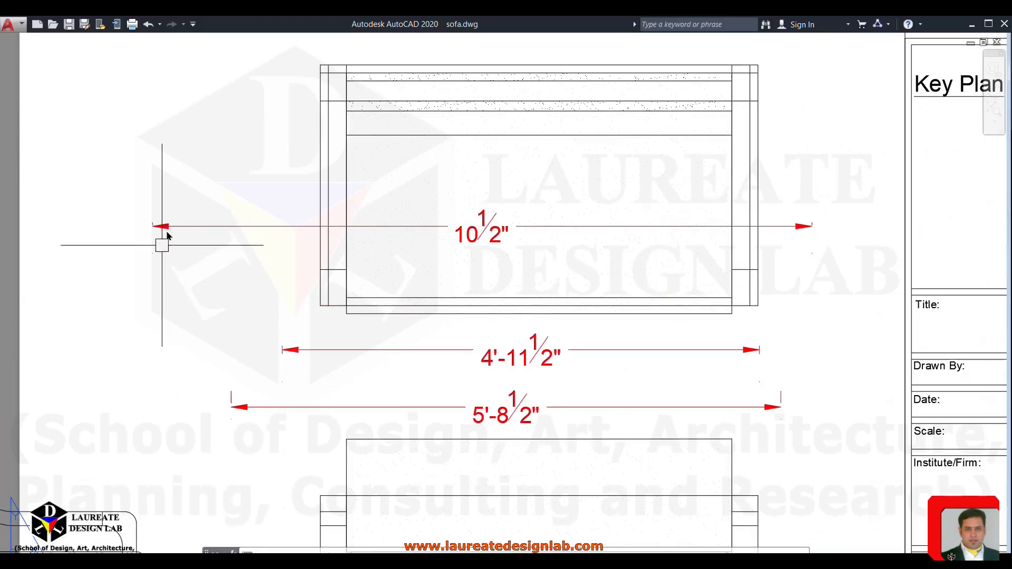
{"action": "scroll", "coordinate": [260, 214], "scroll_direction": "down", "scroll_amount": 3}
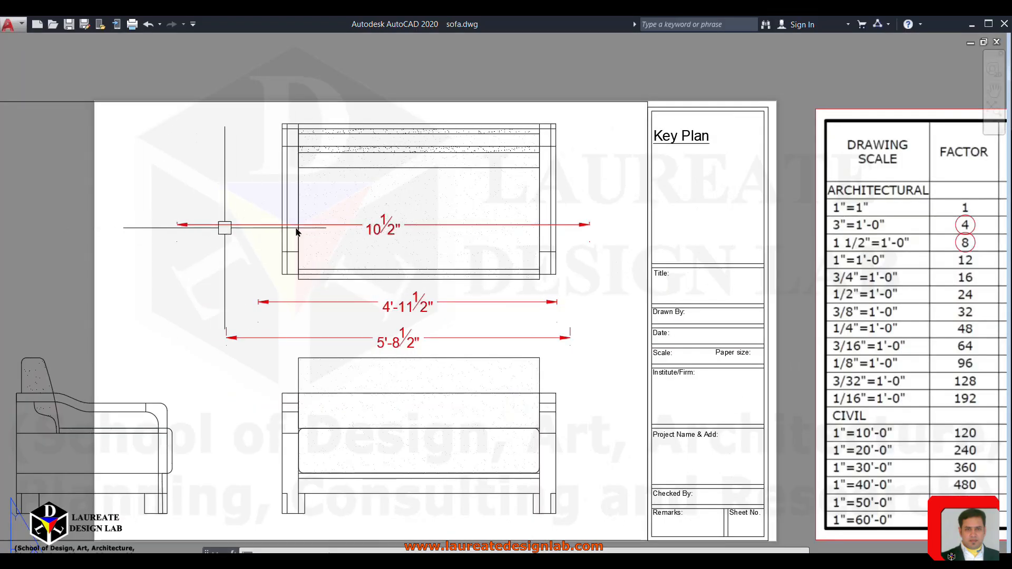
{"action": "scroll", "coordinate": [558, 249], "scroll_direction": "down", "scroll_amount": 3}
{"action": "middle_click_drag", "start_coordinate": [597, 273], "coordinate": [518, 265]}
Open the 3 INCH SCALE dimension style for modification and check its Annotative scale setting.
{"action": "type", "text": "d"}
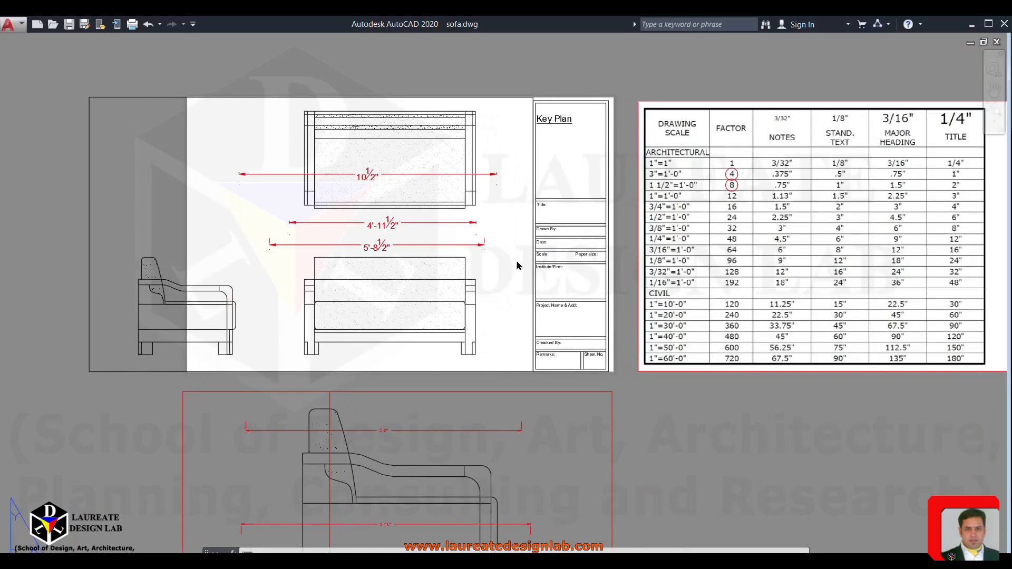
{"action": "key", "text": "Return"}
{"action": "left_click", "coordinate": [370, 269]}
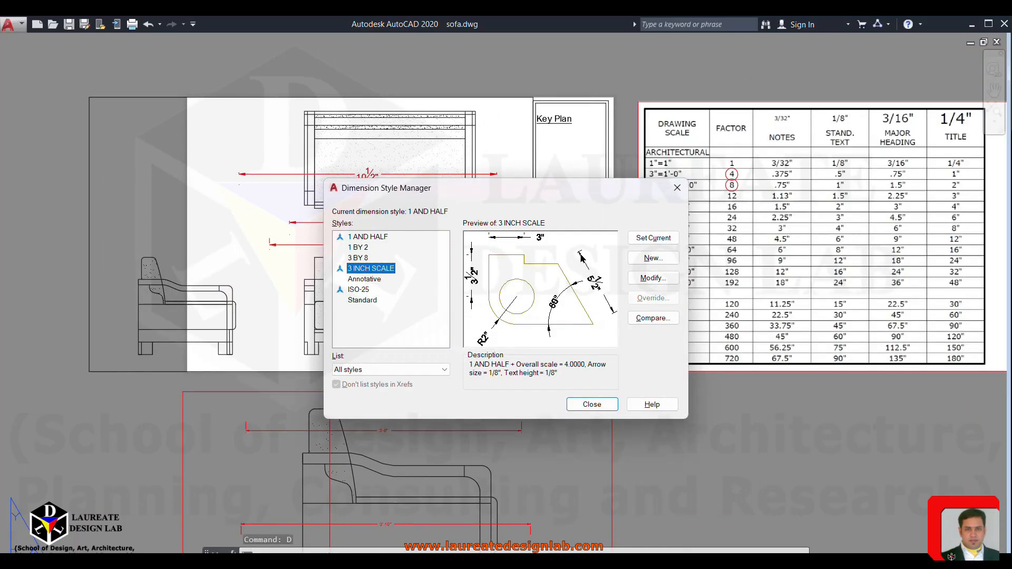
{"action": "left_click", "coordinate": [653, 277]}
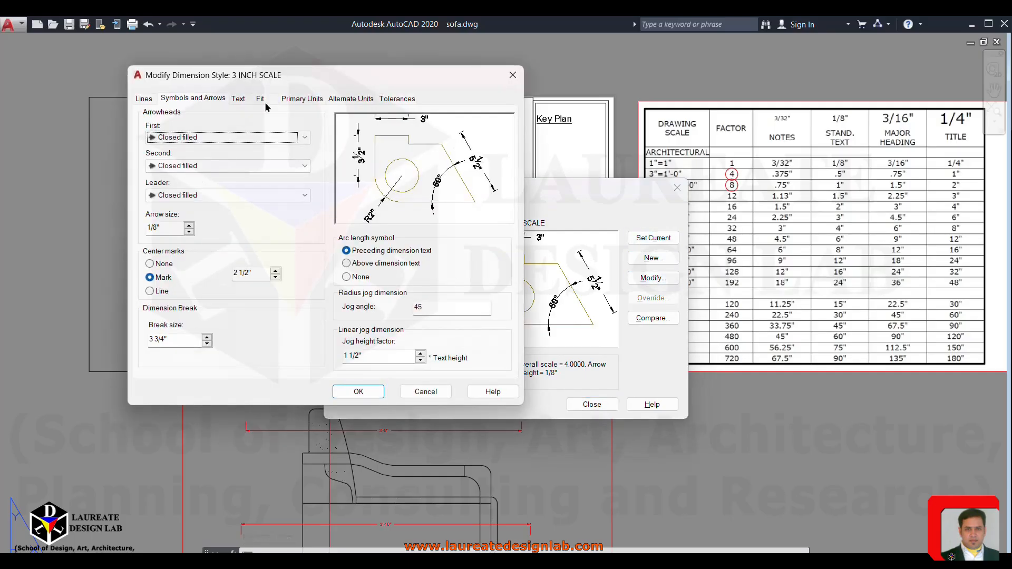
{"action": "left_click", "coordinate": [262, 99]}
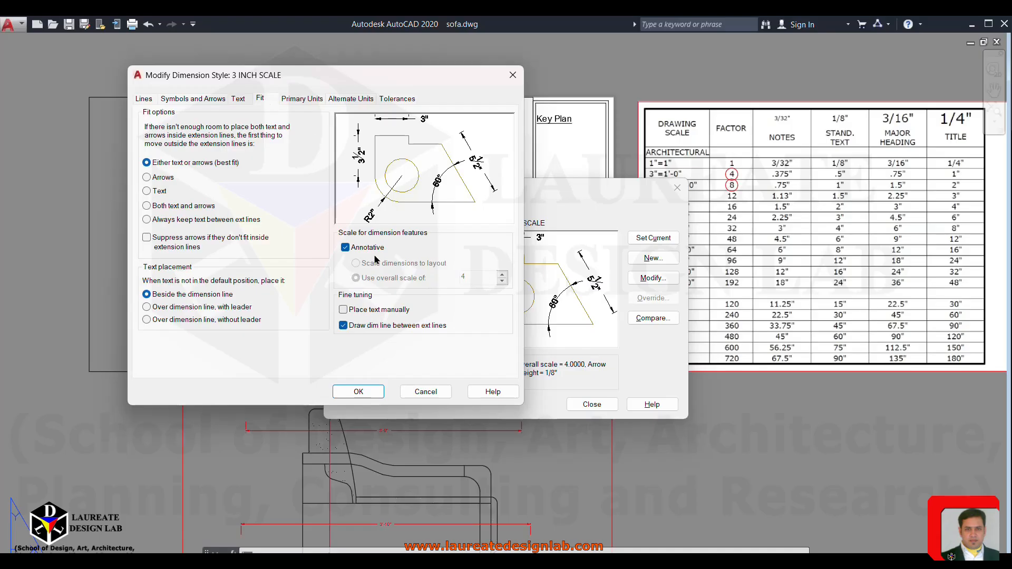
Increase the 3 INCH SCALE style's text height, set its arrow size to 1/4", and apply the changes.
{"action": "left_click", "coordinate": [239, 99]}
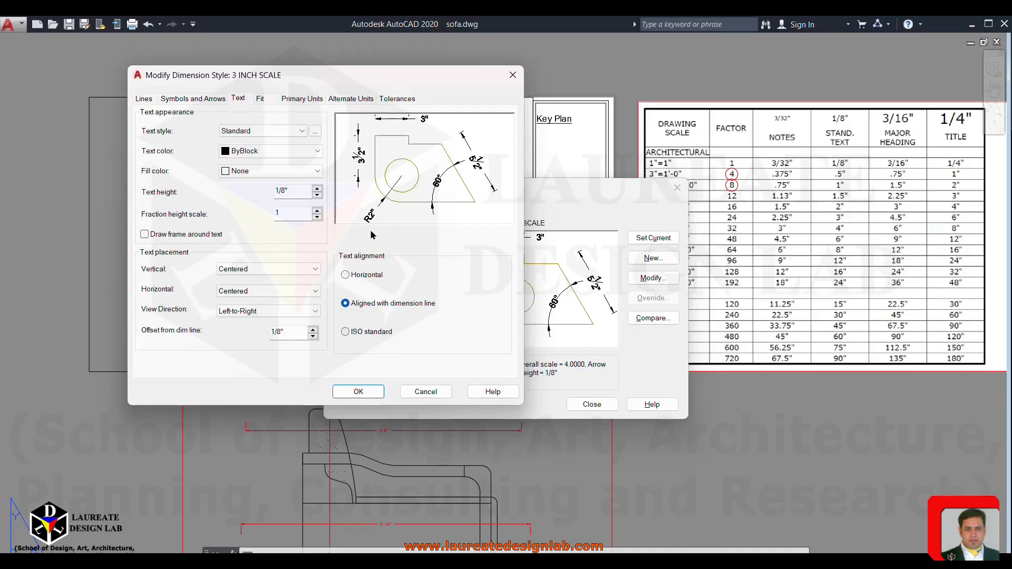
{"action": "double_click", "coordinate": [299, 194]}
{"action": "type", "text": "1"}
{"action": "left_click", "coordinate": [210, 99]}
{"action": "double_click", "coordinate": [161, 228]}
{"action": "type", "text": "1"}
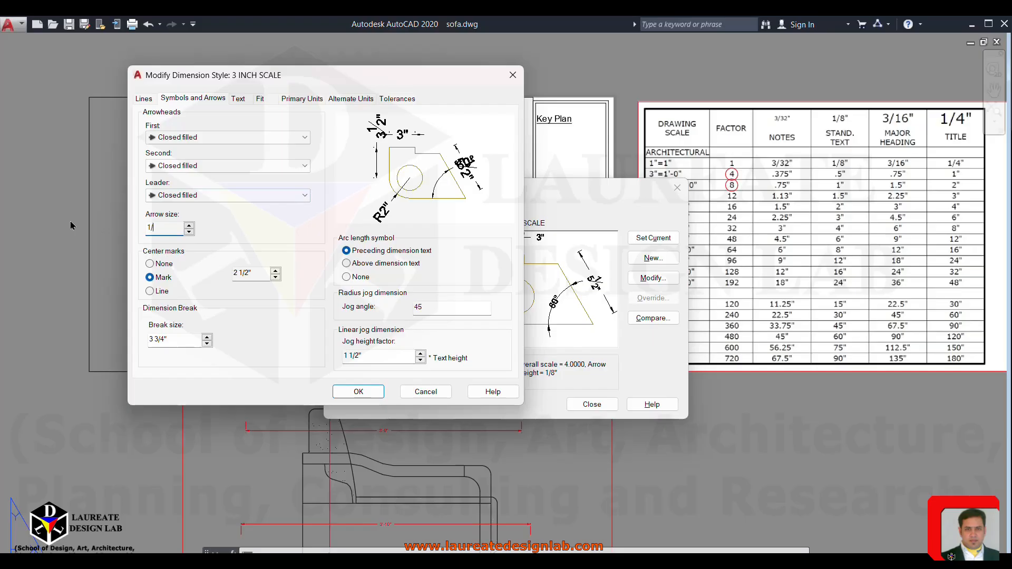
{"action": "left_click", "coordinate": [366, 389]}
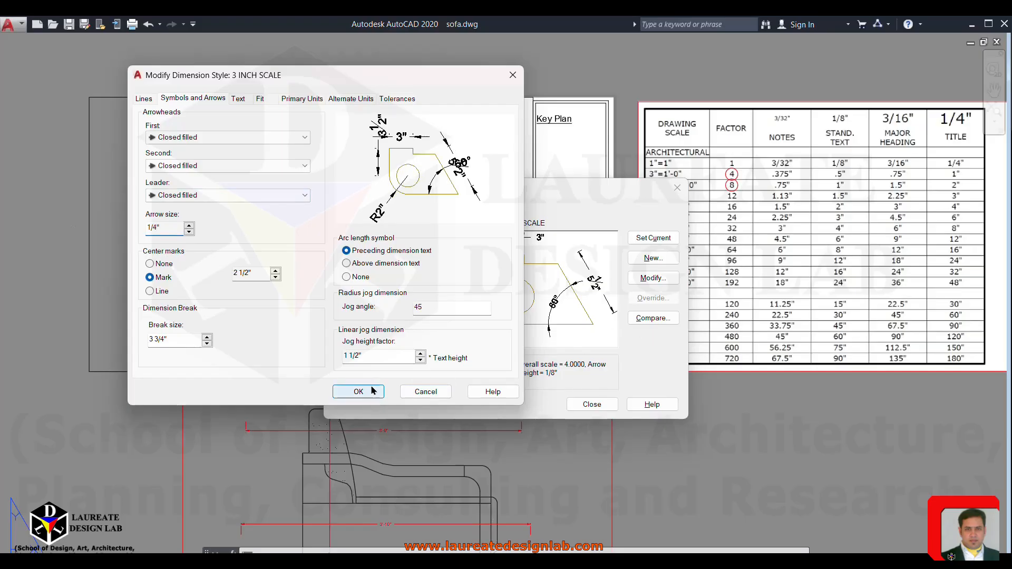
{"action": "left_click", "coordinate": [359, 392]}
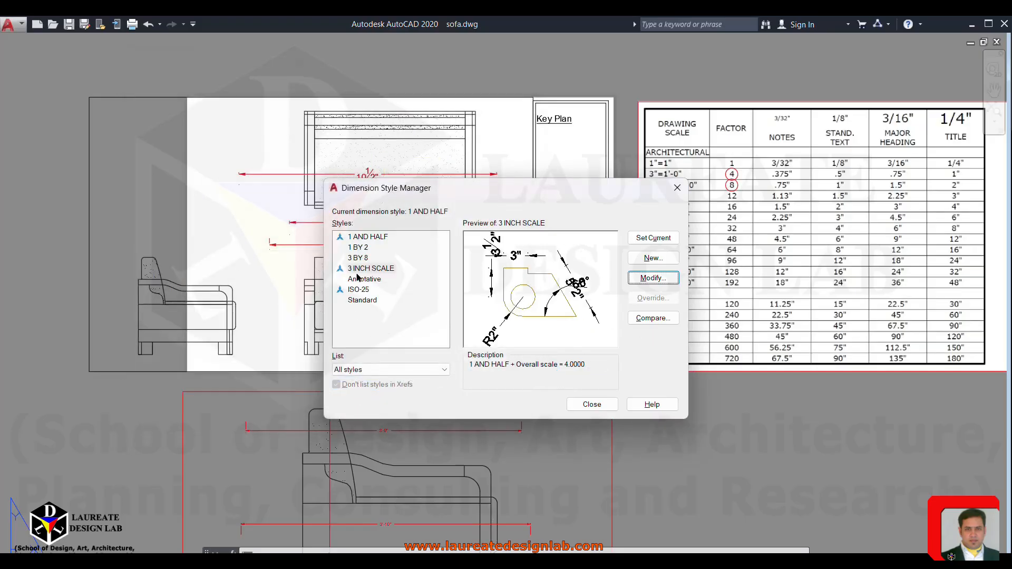
Compare the 3 INCH SCALE and 1 AND HALF previews, make 3 INCH SCALE current, and close the Dimension Style Manager.
{"action": "left_click", "coordinate": [382, 269]}
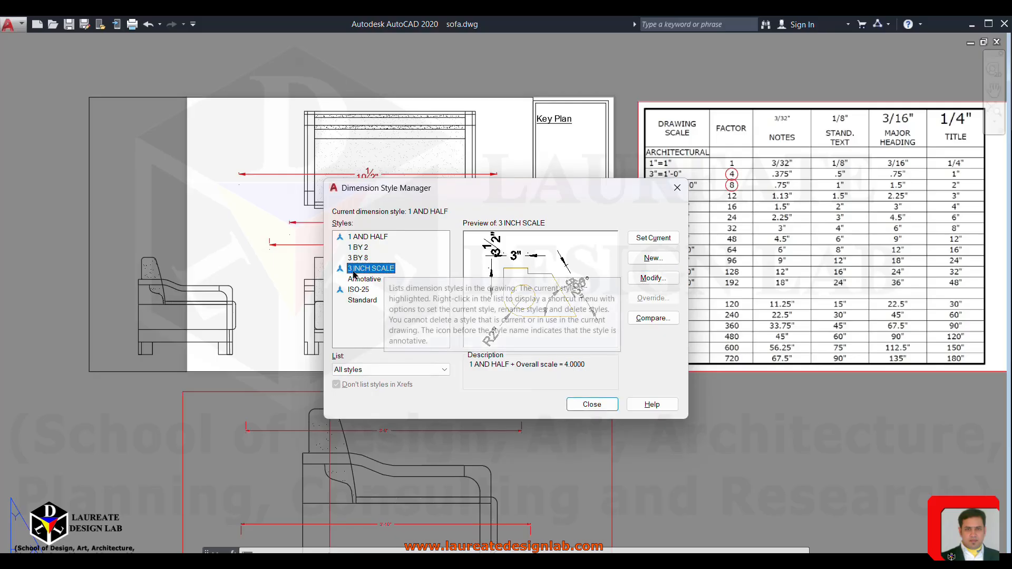
{"action": "left_click", "coordinate": [374, 238]}
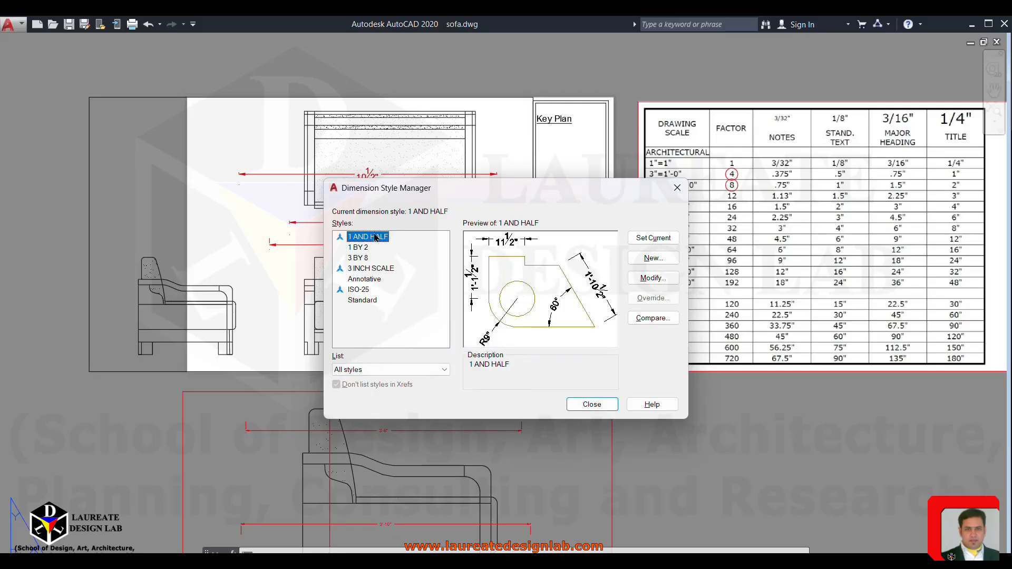
{"action": "left_click", "coordinate": [367, 270]}
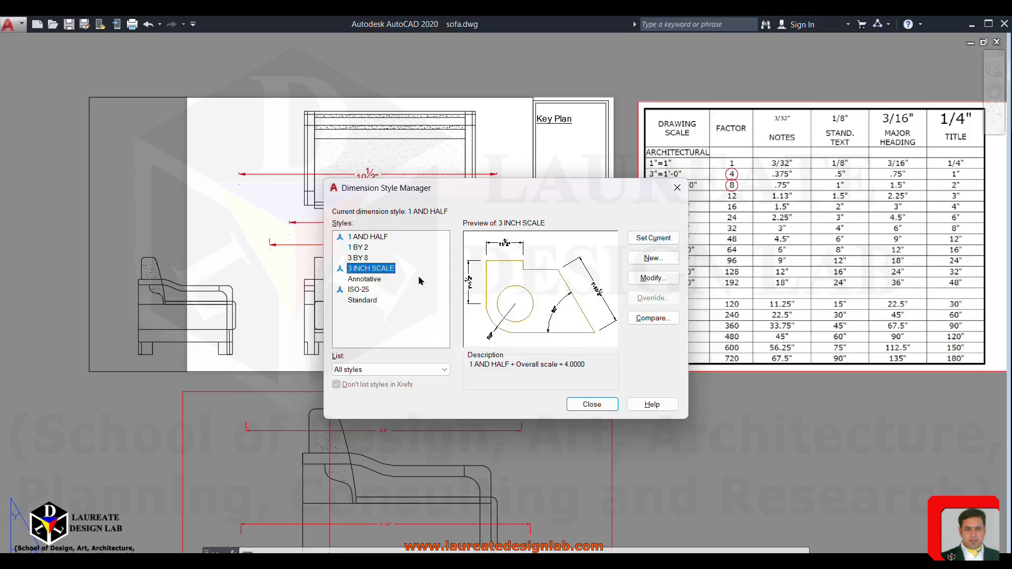
{"action": "left_click", "coordinate": [653, 237]}
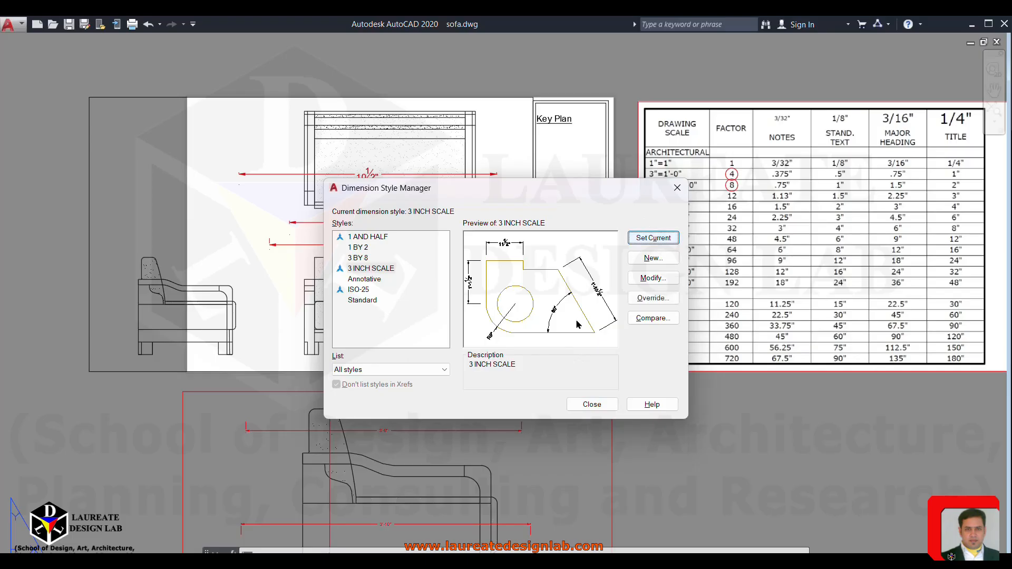
{"action": "left_click", "coordinate": [605, 401]}
Activate model space in the lower viewport showing the sofa's side view.
{"action": "scroll", "coordinate": [477, 398], "scroll_direction": "down", "scroll_amount": 3}
{"action": "scroll", "coordinate": [493, 383], "scroll_direction": "up", "scroll_amount": 5}
{"action": "left_click", "coordinate": [499, 369]}
{"action": "left_click", "coordinate": [499, 369]}
{"action": "left_click", "coordinate": [522, 373]}
{"action": "left_click", "coordinate": [523, 372]}
{"action": "double_click", "coordinate": [521, 372]}
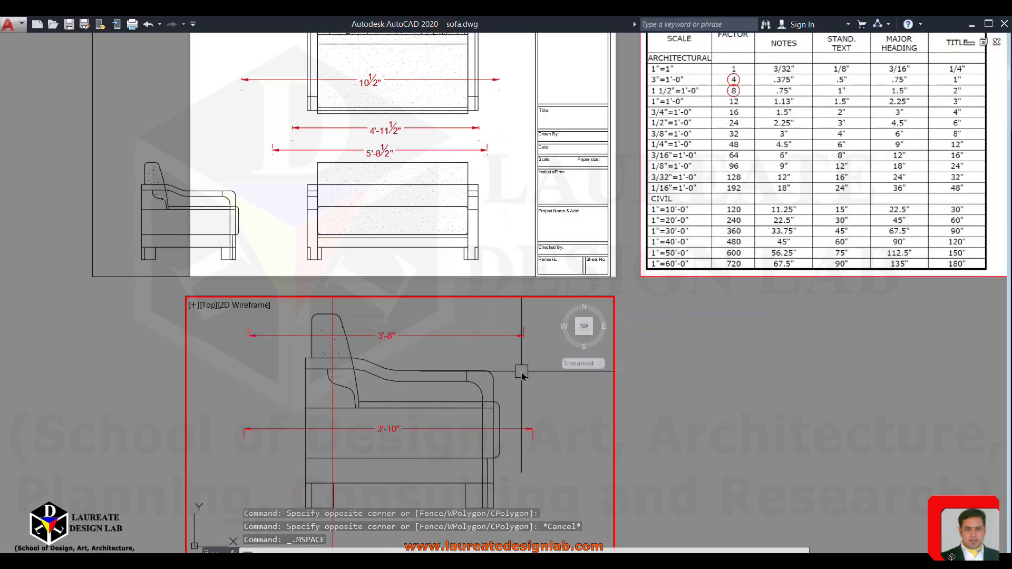
{"action": "middle_click_drag", "start_coordinate": [339, 311], "coordinate": [339, 271]}
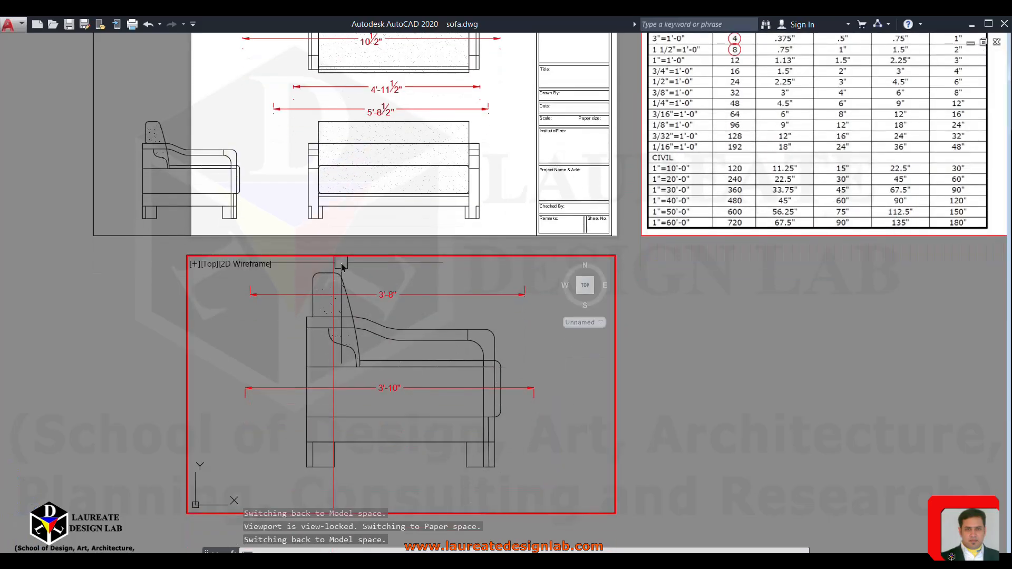
Place a horizontal linear dimension about 4'-5" long across the sofa's side view, between the 3'-8" and 3'-10" dimensions.
{"action": "type", "text": "DIMSTYLE"}
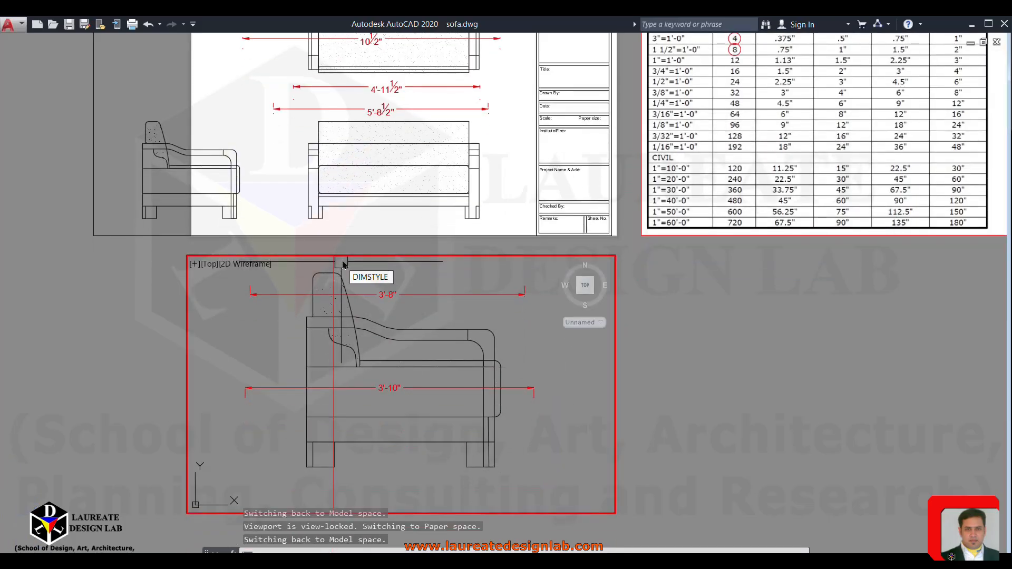
{"action": "type", "text": "li"}
{"action": "key", "text": "Return"}
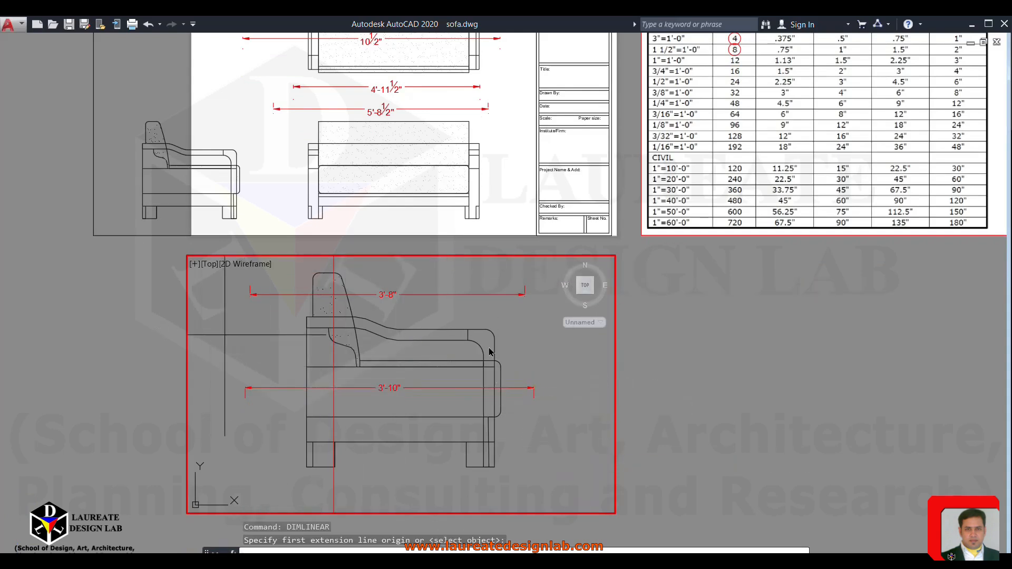
{"action": "left_click", "coordinate": [558, 357]}
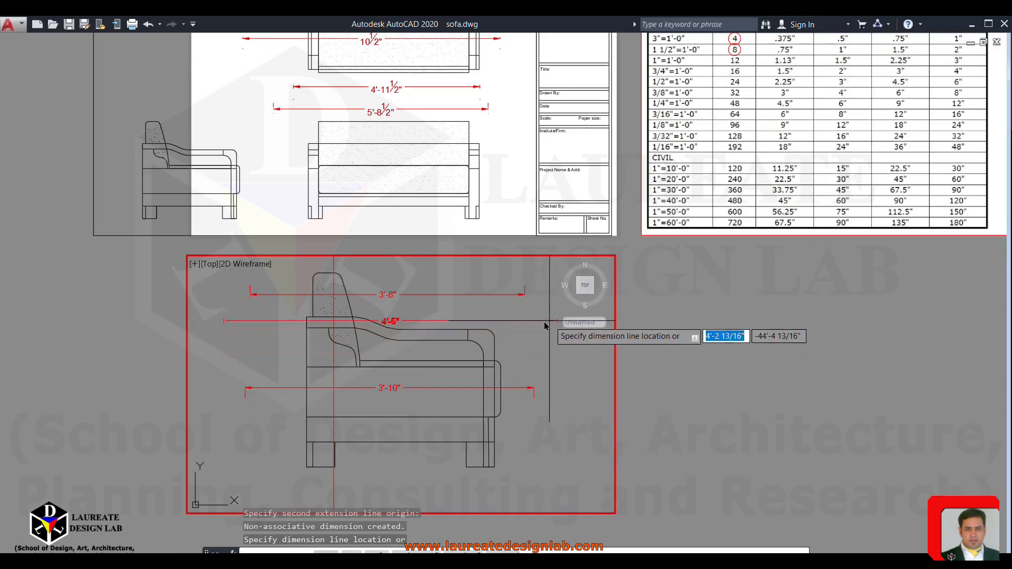
{"action": "left_click", "coordinate": [536, 319]}
{"action": "scroll", "coordinate": [390, 310], "scroll_direction": "up", "scroll_amount": 2}
{"action": "middle_click_drag", "start_coordinate": [391, 310], "coordinate": [380, 346]}
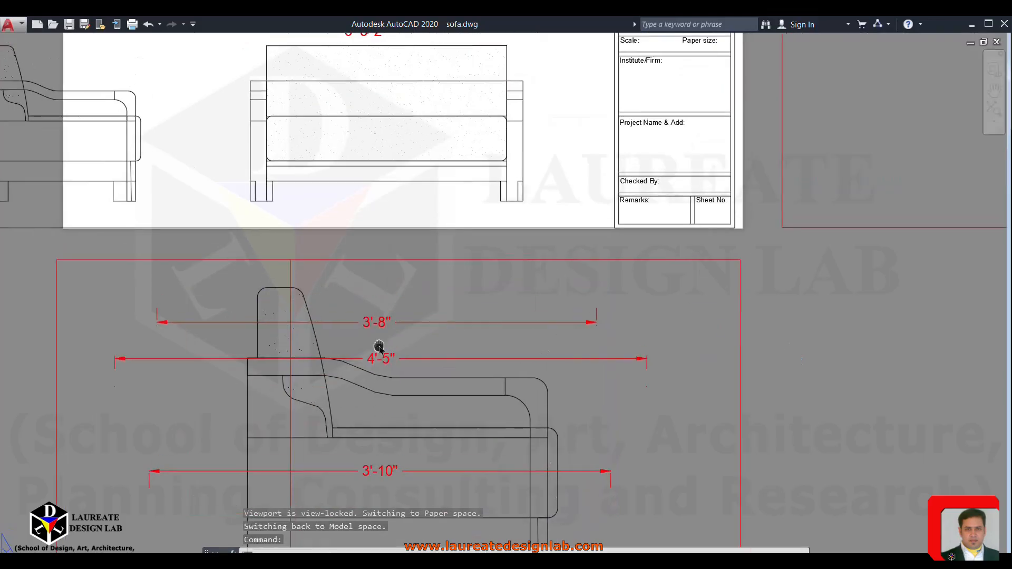
{"action": "scroll", "coordinate": [381, 346], "scroll_direction": "down", "scroll_amount": 2}
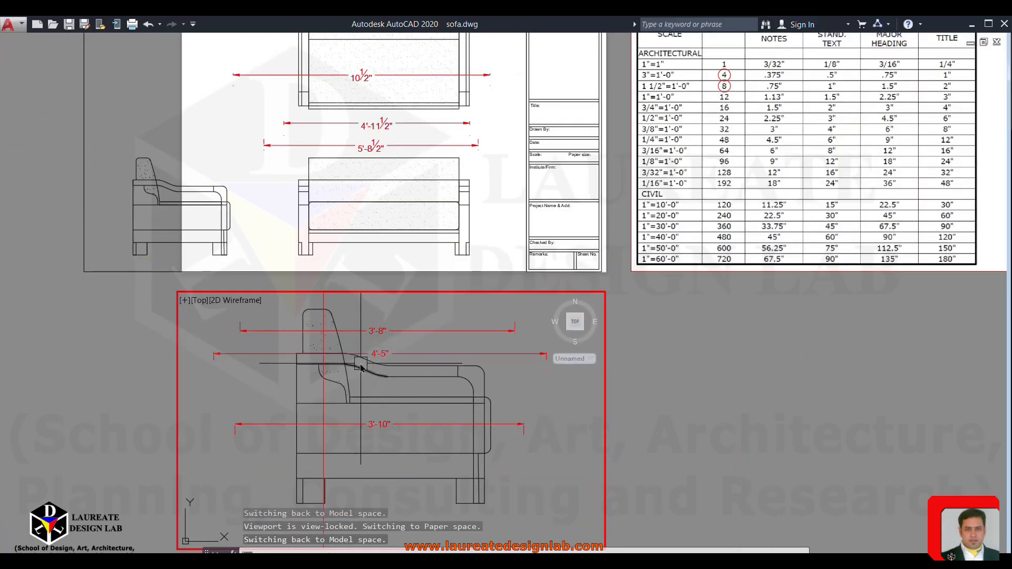
{"action": "scroll", "coordinate": [388, 337], "scroll_direction": "up", "scroll_amount": 2}
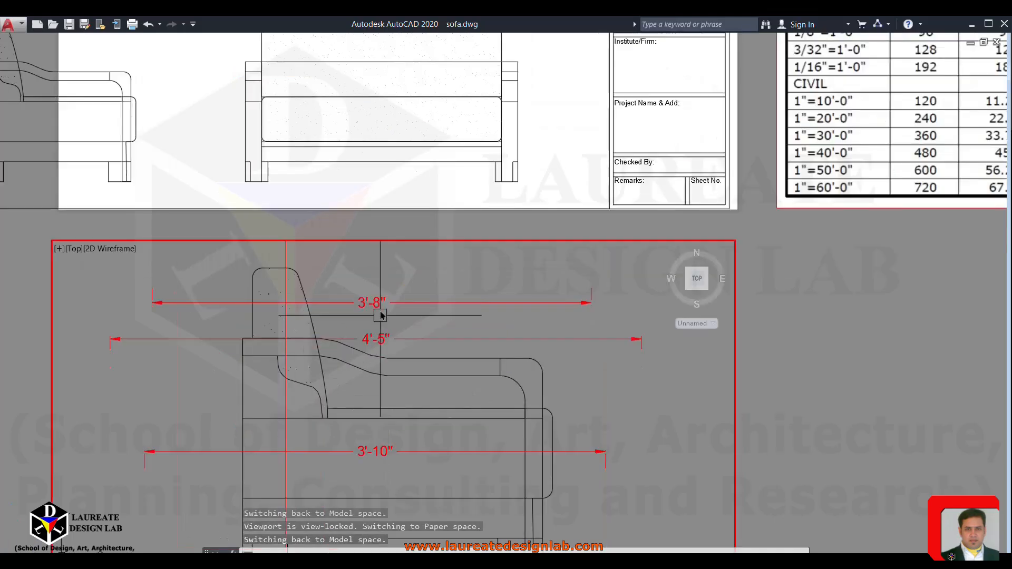
Review the 3 INCH SCALE style's arrow size and text height settings, and close the Dimension Style Manager.
{"action": "scroll", "coordinate": [395, 339], "scroll_direction": "up", "scroll_amount": 2}
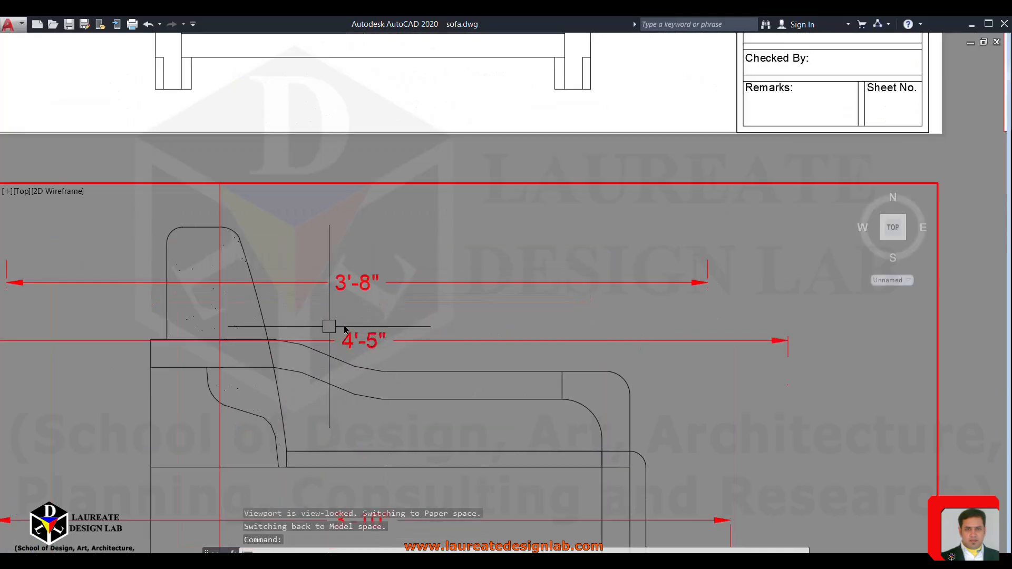
{"action": "scroll", "coordinate": [329, 327], "scroll_direction": "down", "scroll_amount": 2}
{"action": "mouse_move", "coordinate": [384, 334]}
{"action": "middle_mouse_down"}
{"action": "mouse_move", "coordinate": [383, 295]}
{"action": "mouse_move", "coordinate": [385, 330]}
{"action": "middle_mouse_up"}
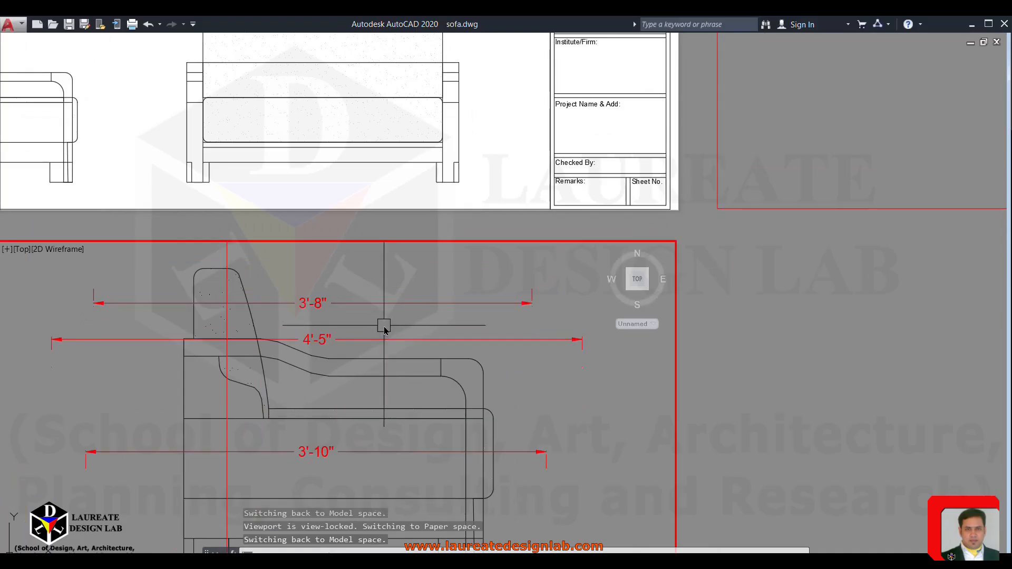
{"action": "type", "text": "D"}
{"action": "key", "text": "Return"}
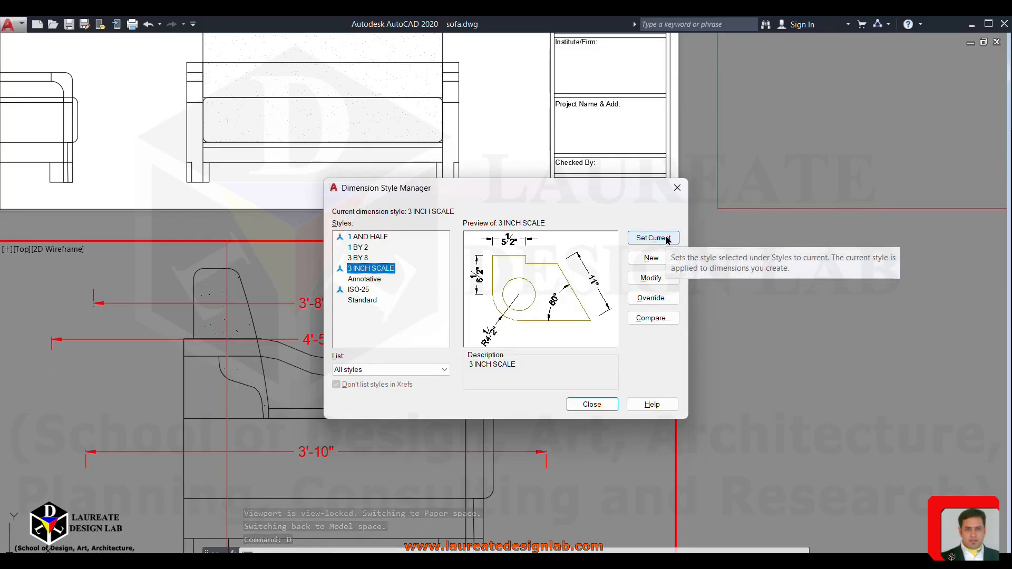
{"action": "left_click", "coordinate": [649, 280]}
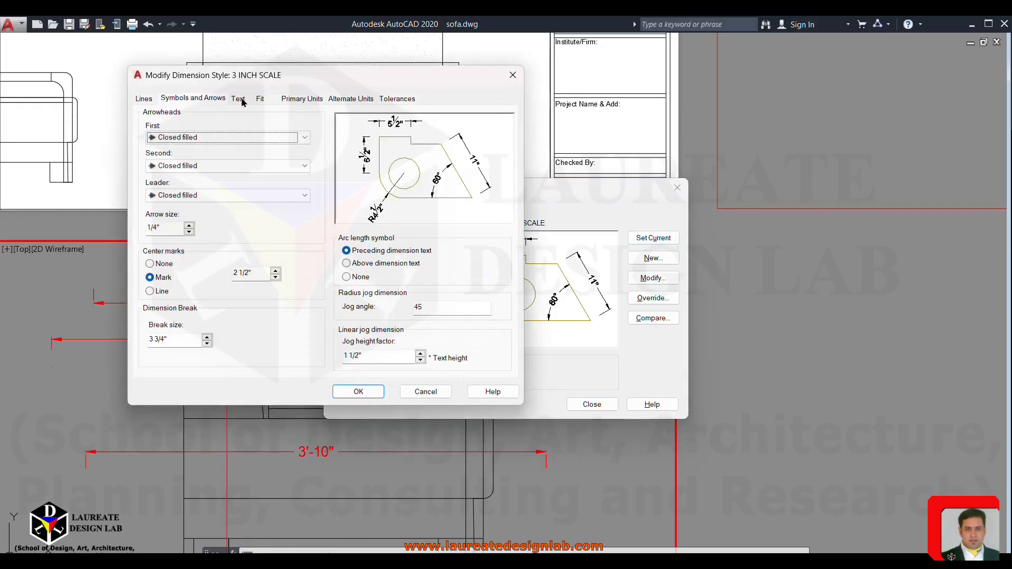
{"action": "left_click", "coordinate": [240, 99]}
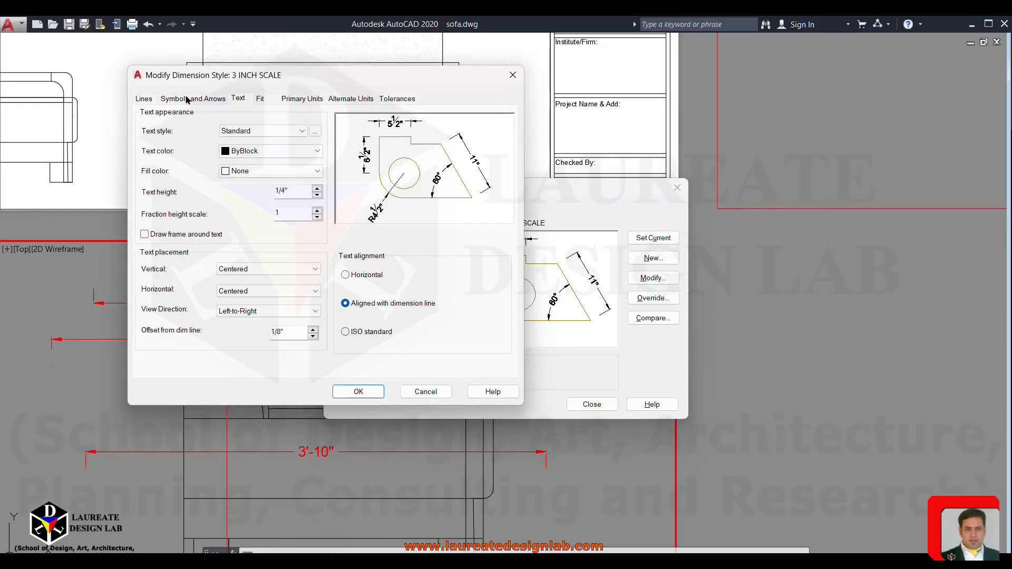
{"action": "left_click", "coordinate": [187, 100]}
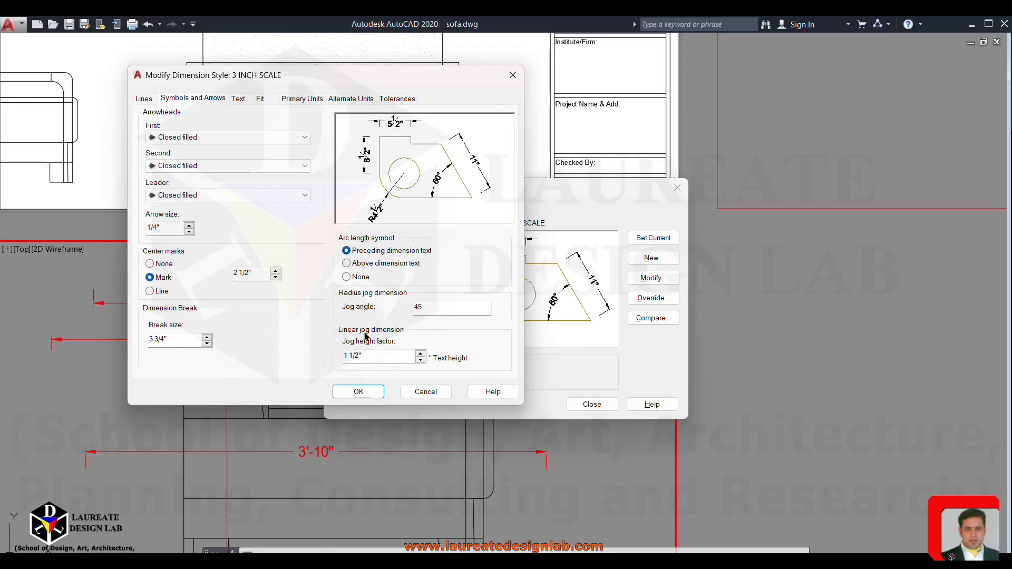
{"action": "left_click", "coordinate": [360, 391]}
{"action": "left_click", "coordinate": [592, 404]}
Place a horizontal linear dimension about 2'-9" long above the 3'-8" dimension in the side view's viewport.
{"action": "scroll", "coordinate": [588, 407], "scroll_direction": "down", "scroll_amount": 3}
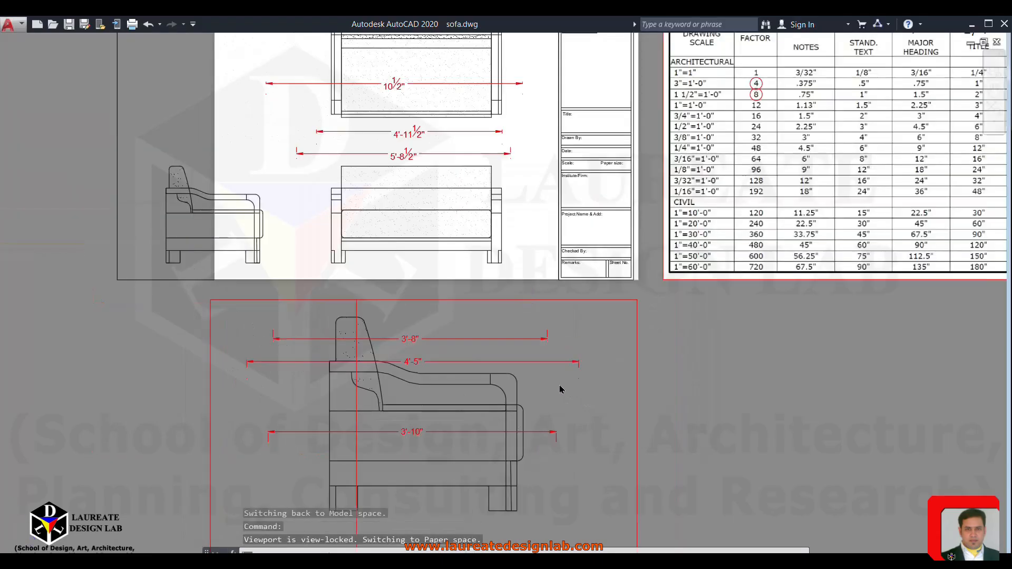
{"action": "scroll", "coordinate": [565, 389], "scroll_direction": "up", "scroll_amount": 5}
{"action": "middle_click_drag", "start_coordinate": [375, 340], "coordinate": [367, 358]}
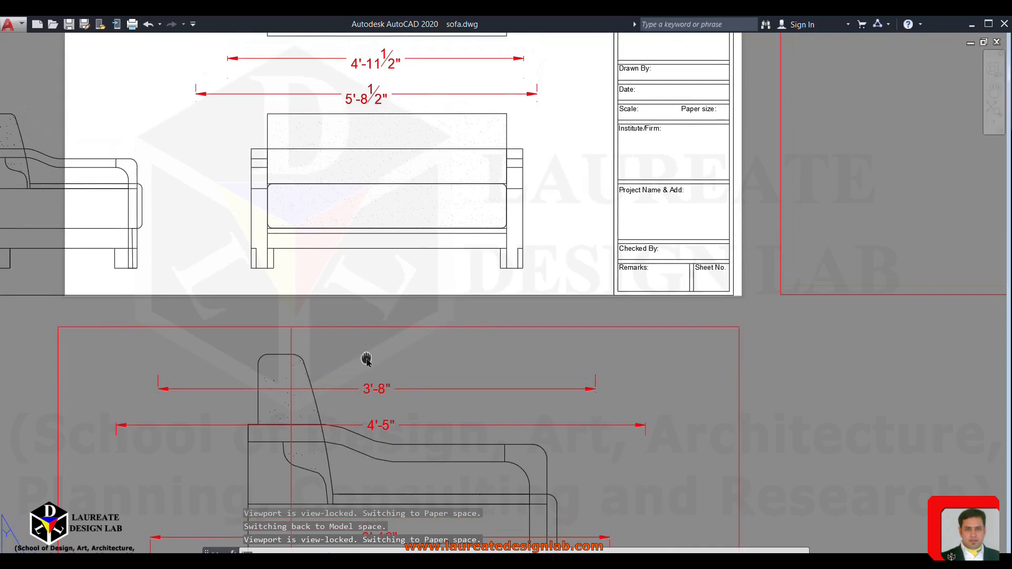
{"action": "type", "text": "dli"}
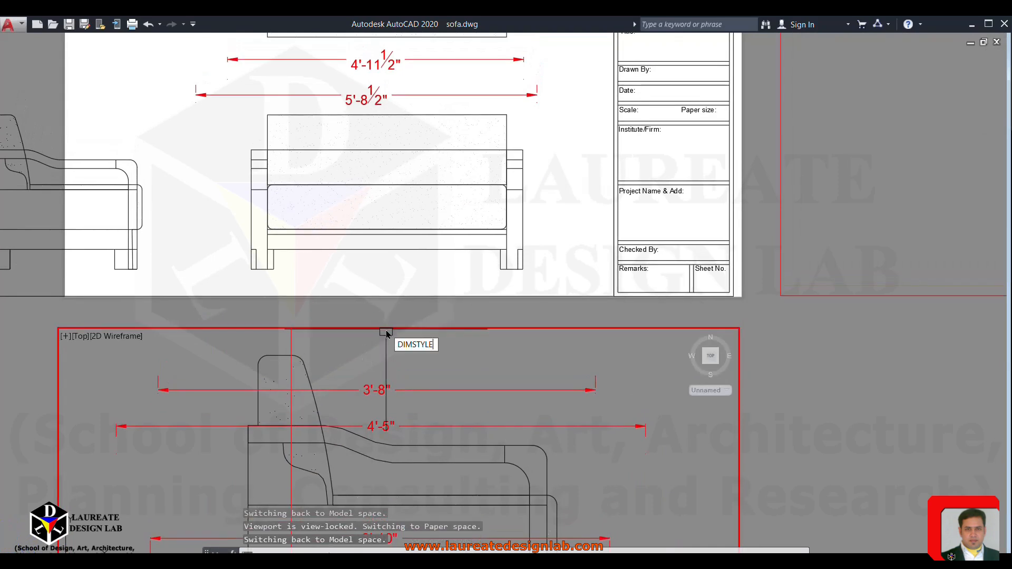
{"action": "key", "text": "Return"}
{"action": "left_click", "coordinate": [226, 363]}
{"action": "left_click", "coordinate": [551, 363]}
{"action": "left_click", "coordinate": [522, 365]}
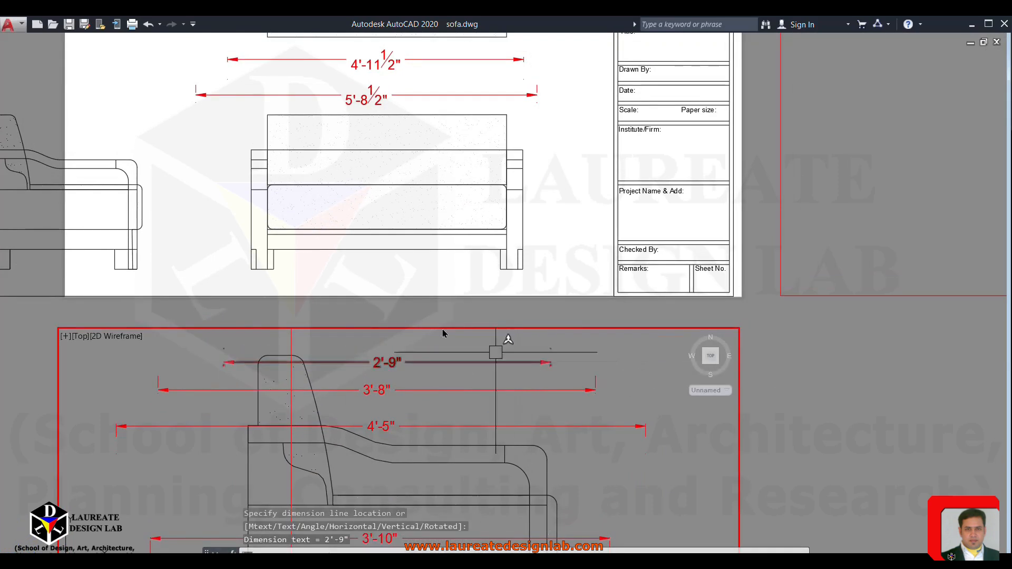
Return to paper space and set the 1 AND HALF dimension style's text height to 1/2".
{"action": "scroll", "coordinate": [416, 233], "scroll_direction": "down", "scroll_amount": 3}
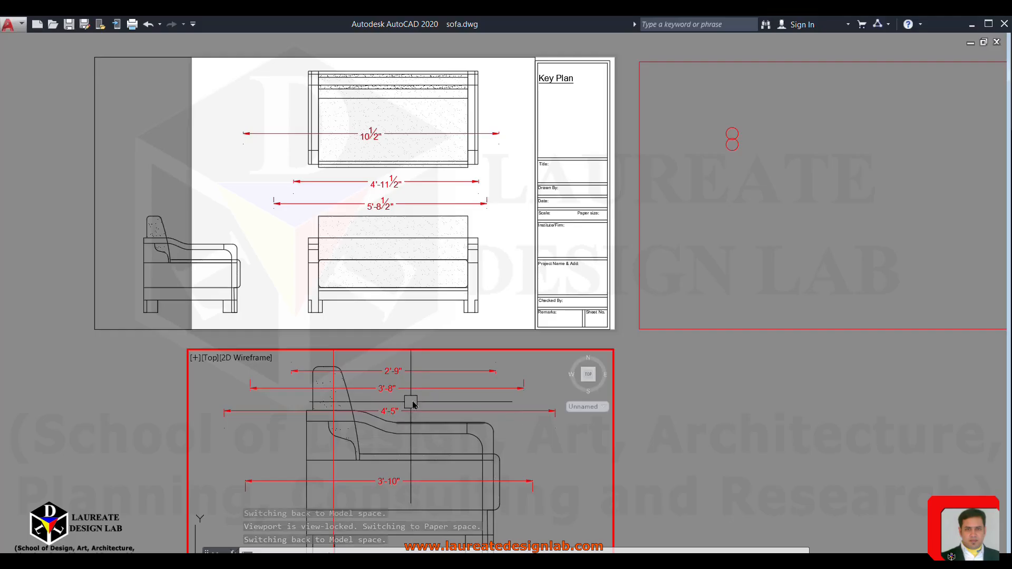
{"action": "scroll", "coordinate": [384, 382], "scroll_direction": "down", "scroll_amount": 2}
{"action": "scroll", "coordinate": [463, 324], "scroll_direction": "down", "scroll_amount": 2}
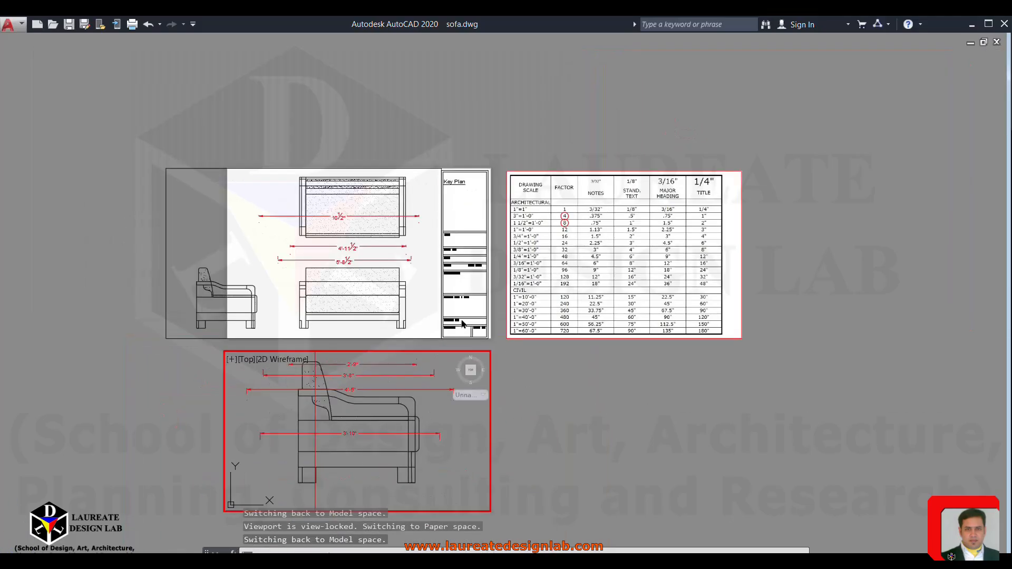
{"action": "scroll", "coordinate": [393, 361], "scroll_direction": "up", "scroll_amount": 2}
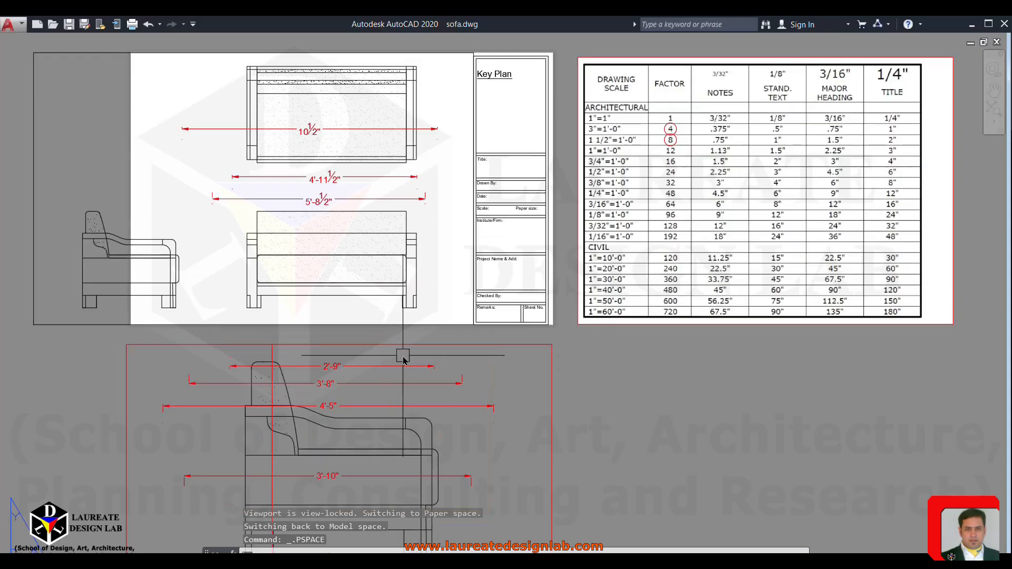
{"action": "type", "text": "d"}
{"action": "key", "text": "Return"}
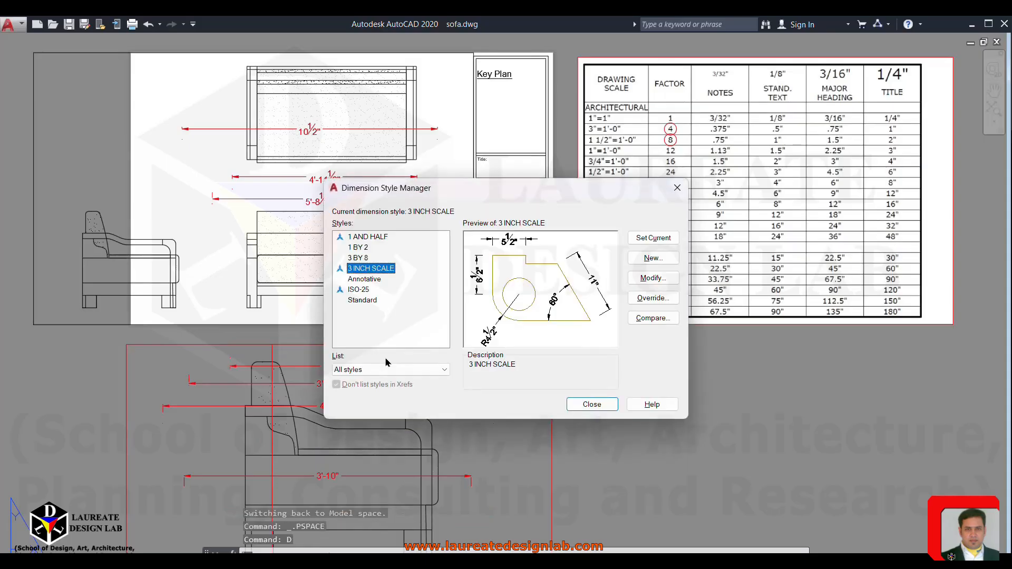
{"action": "left_click", "coordinate": [364, 239]}
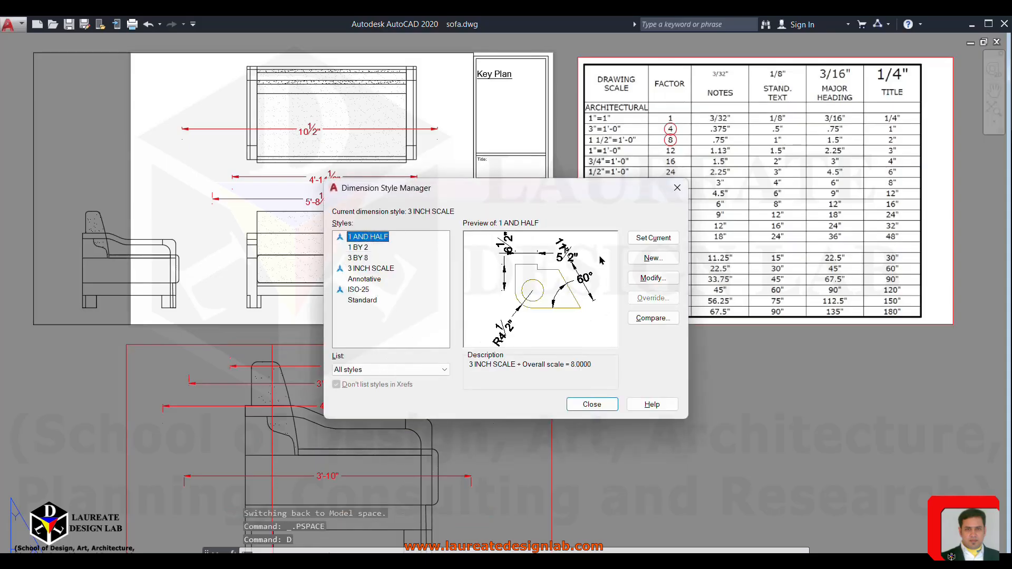
{"action": "left_click", "coordinate": [673, 283]}
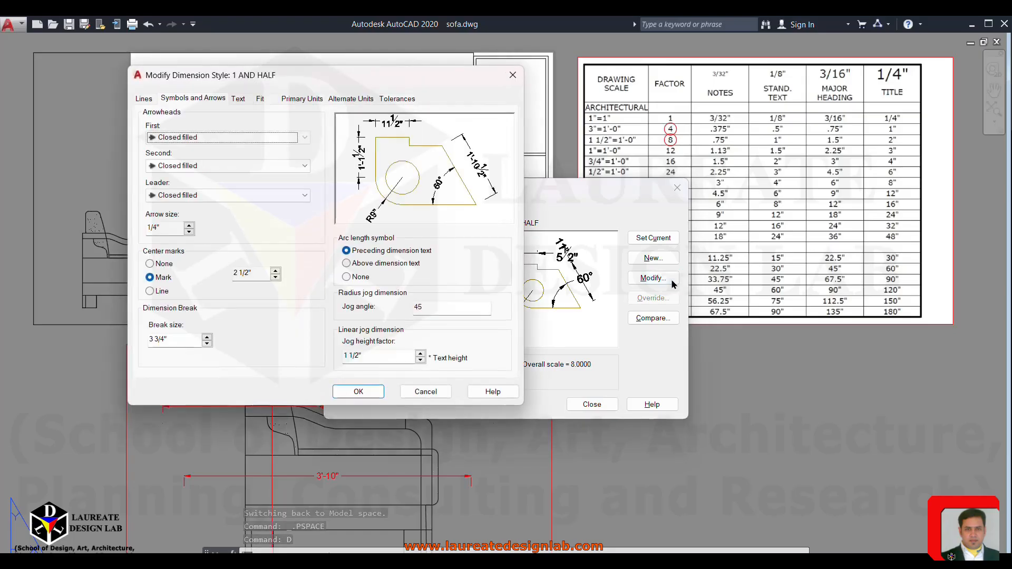
{"action": "left_click", "coordinate": [259, 99]}
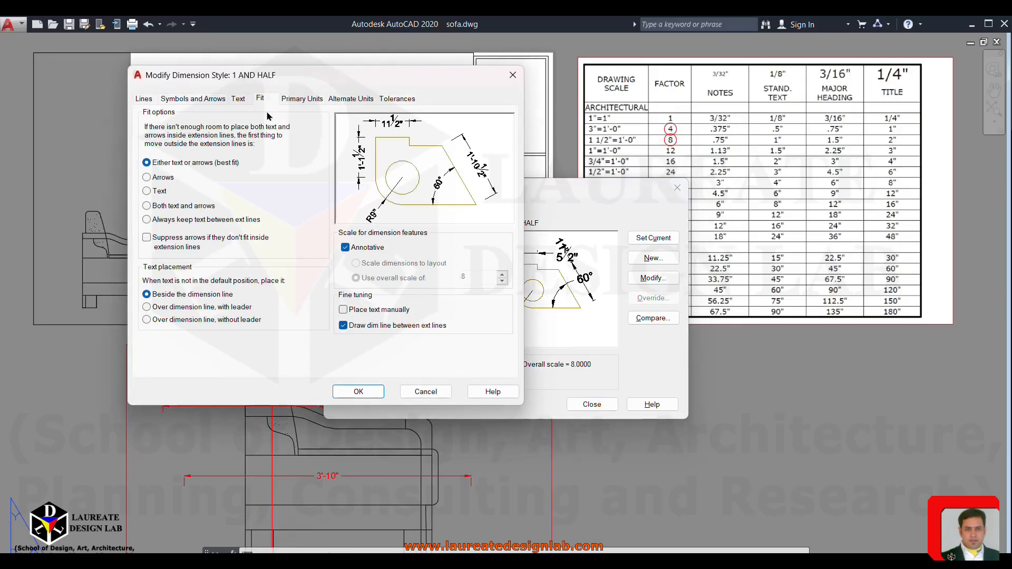
{"action": "left_click", "coordinate": [238, 100]}
{"action": "double_click", "coordinate": [298, 192]}
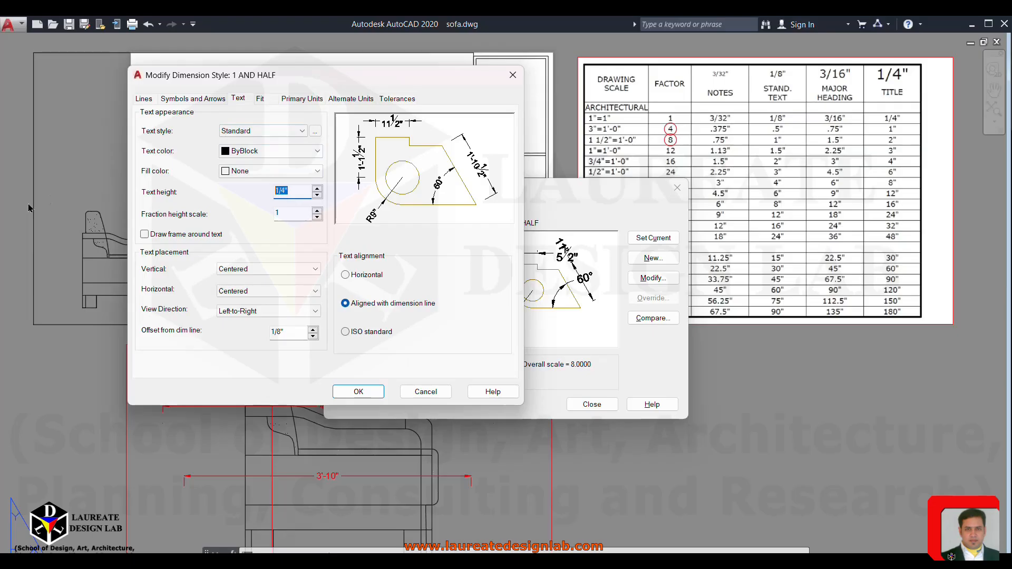
{"action": "type", "text": "3/8"}
{"action": "left_click_drag", "start_coordinate": [136, 198], "coordinate": [121, 206]}
{"action": "type", "text": "1"}
Set the 1 AND HALF style's arrow size to 1/2" and apply the style changes.
{"action": "left_click", "coordinate": [217, 98]}
{"action": "double_click", "coordinate": [160, 229]}
{"action": "type", "text": "1"}
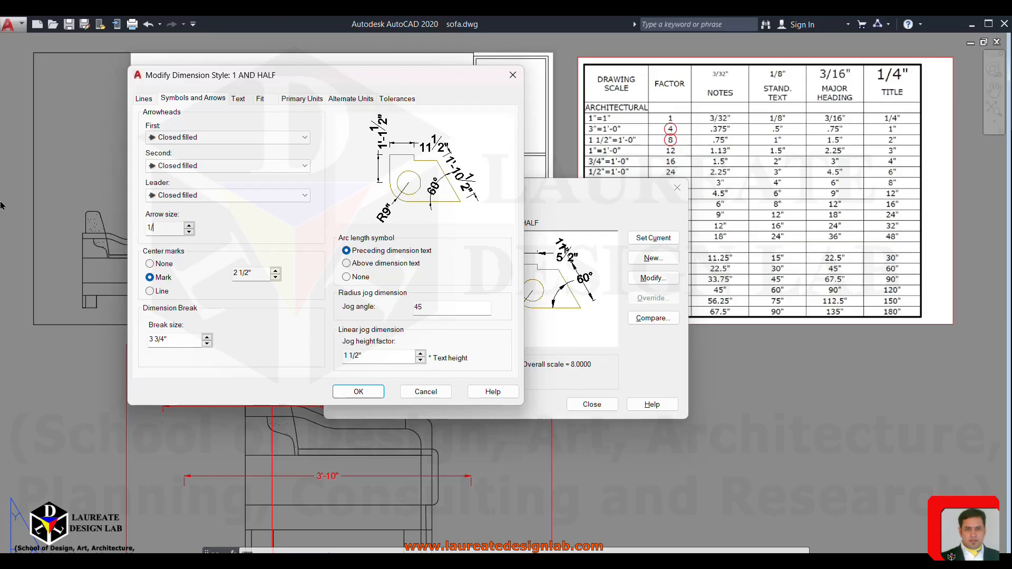
{"action": "left_click", "coordinate": [348, 391]}
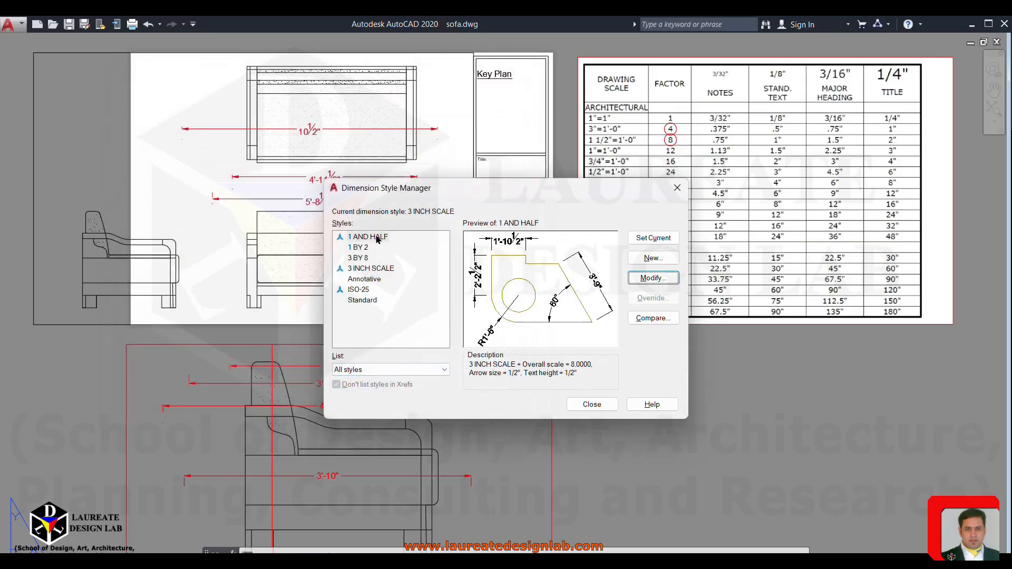
Make 1 AND HALF the current dimension style and close the Dimension Style Manager.
{"action": "left_click", "coordinate": [379, 238]}
{"action": "left_click", "coordinate": [644, 239]}
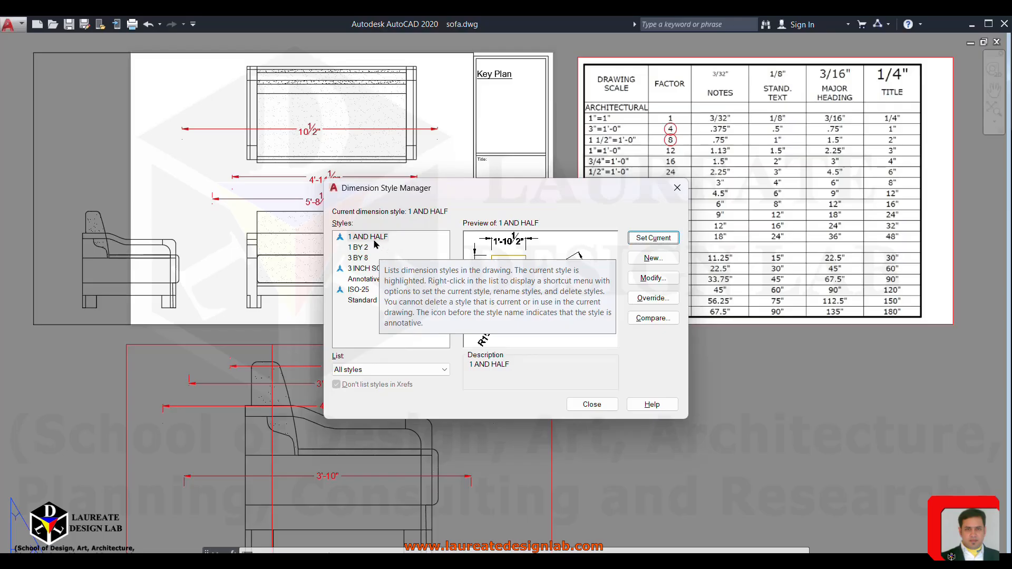
{"action": "left_click", "coordinate": [596, 405]}
Activate the title-block sheet's sofa viewport and place a vertical linear dimension about 3'-7 1/2" long beside the sofa's top view.
{"action": "middle_click_drag", "start_coordinate": [345, 207], "coordinate": [380, 302]}
{"action": "middle_click_drag", "start_coordinate": [416, 249], "coordinate": [432, 169]}
{"action": "double_click", "coordinate": [257, 255]}
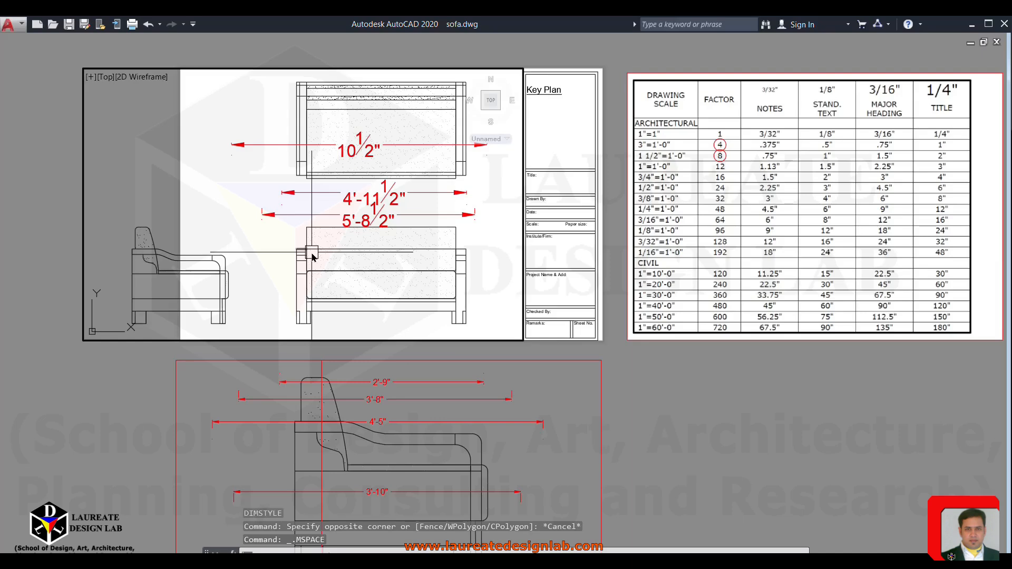
{"action": "type", "text": "DIM"}
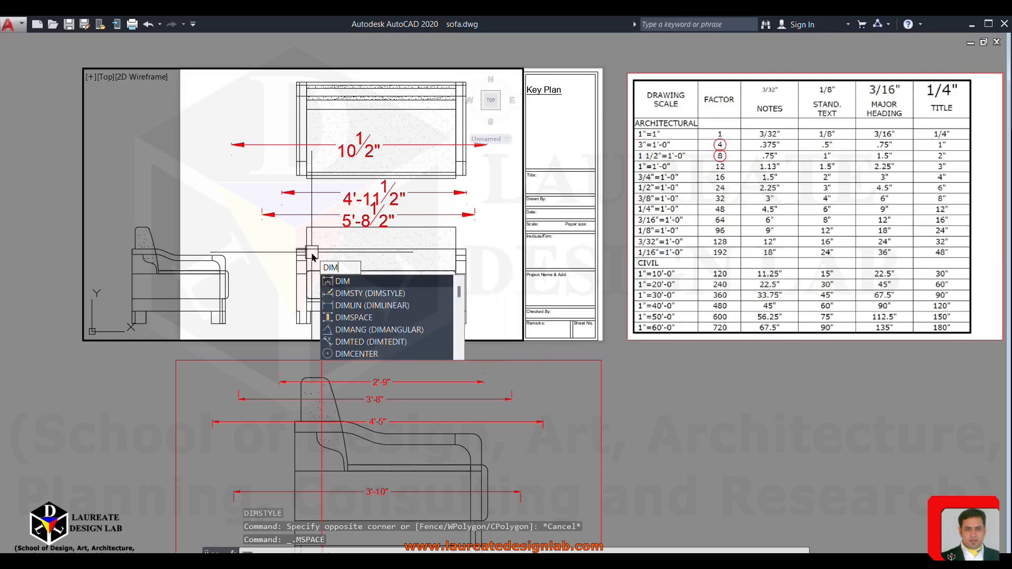
{"action": "type", "text": "LIN"}
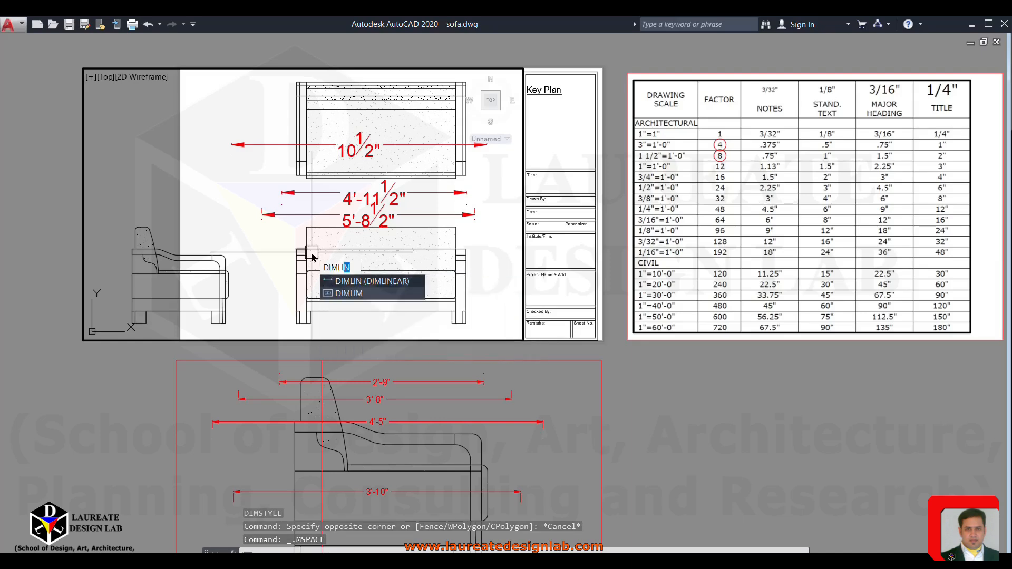
{"action": "key", "text": "Return"}
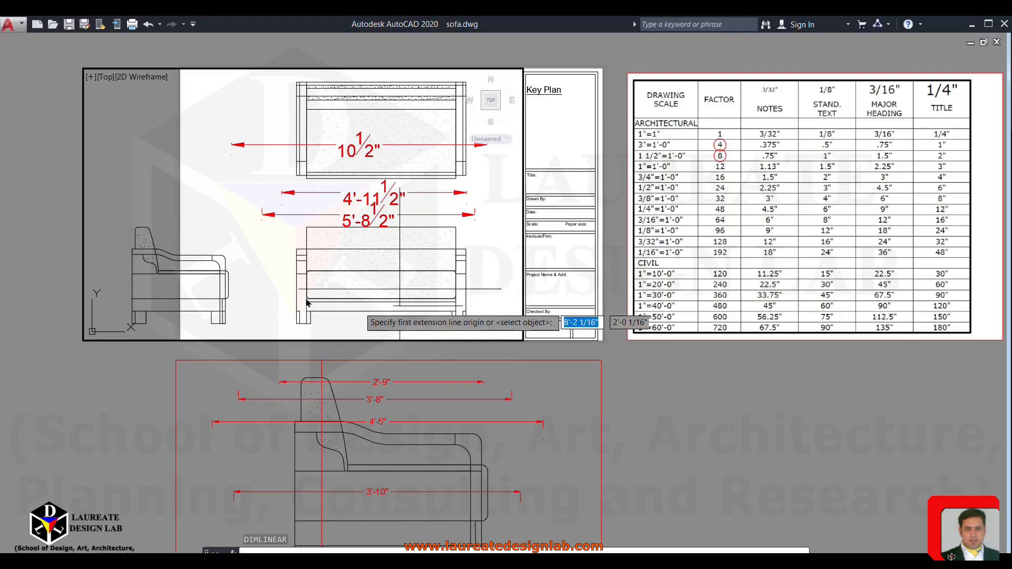
{"action": "left_click", "coordinate": [250, 117]}
{"action": "left_click", "coordinate": [250, 253]}
{"action": "left_click", "coordinate": [211, 211]}
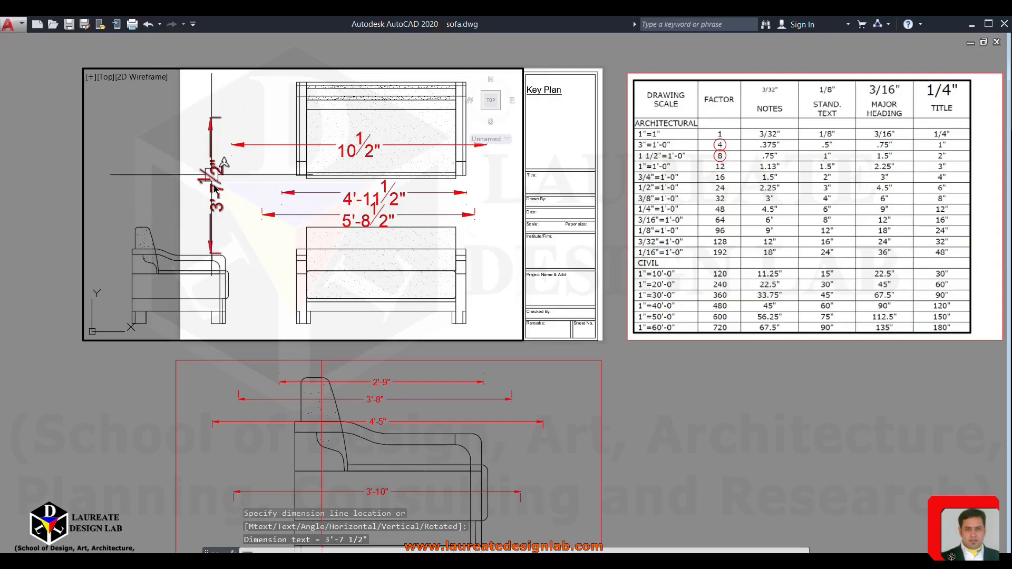
Examine the dimension sizes in both viewports and compare the 1 AND HALF and 3 INCH SCALE style previews.
{"action": "scroll", "coordinate": [218, 184], "scroll_direction": "up", "scroll_amount": 2}
{"action": "scroll", "coordinate": [232, 201], "scroll_direction": "down", "scroll_amount": 4}
{"action": "scroll", "coordinate": [229, 215], "scroll_direction": "up", "scroll_amount": 2}
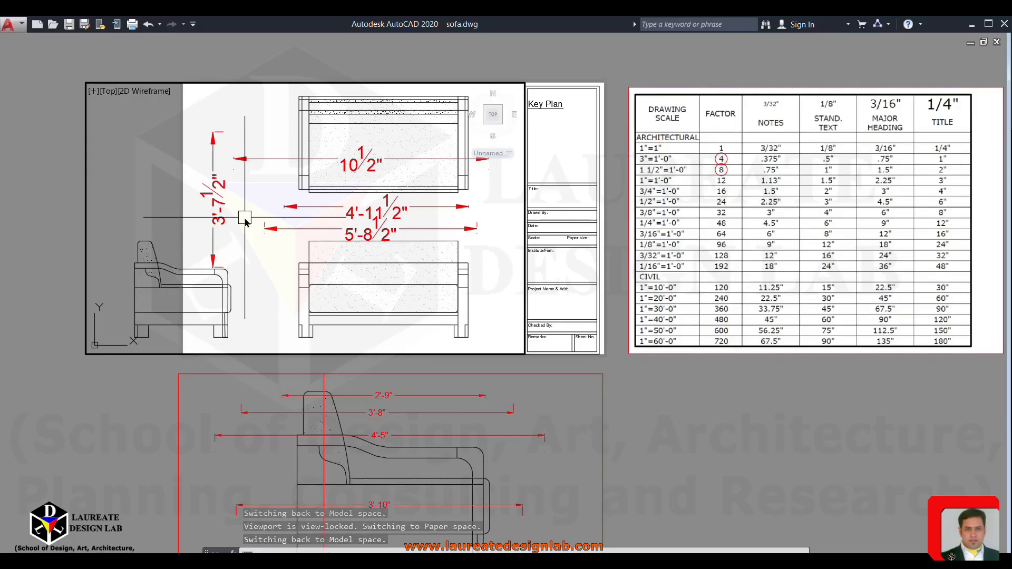
{"action": "middle_click_drag", "start_coordinate": [244, 218], "coordinate": [246, 208]}
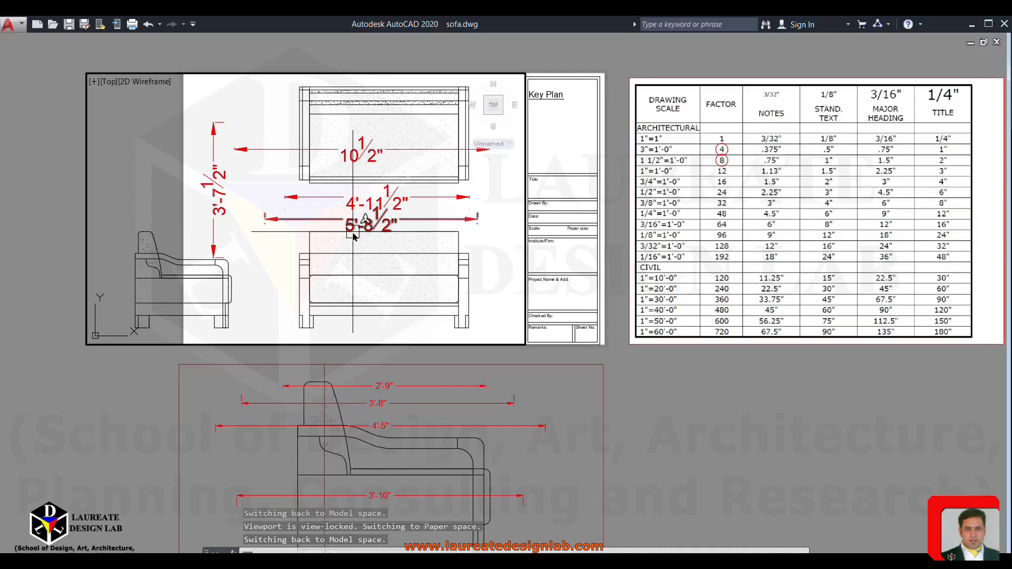
{"action": "mouse_move", "coordinate": [352, 232]}
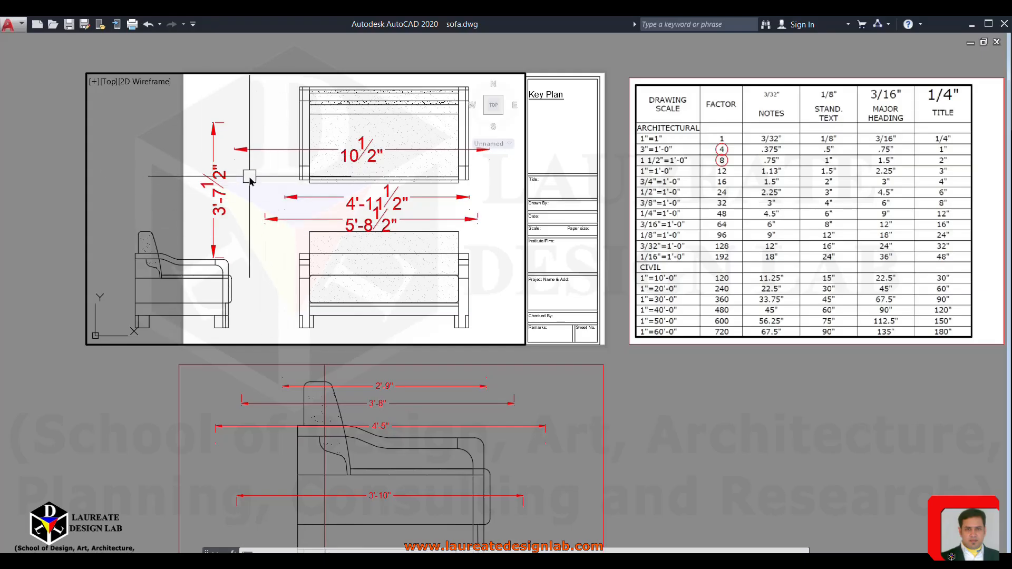
{"action": "type", "text": "d"}
{"action": "key", "text": "Return"}
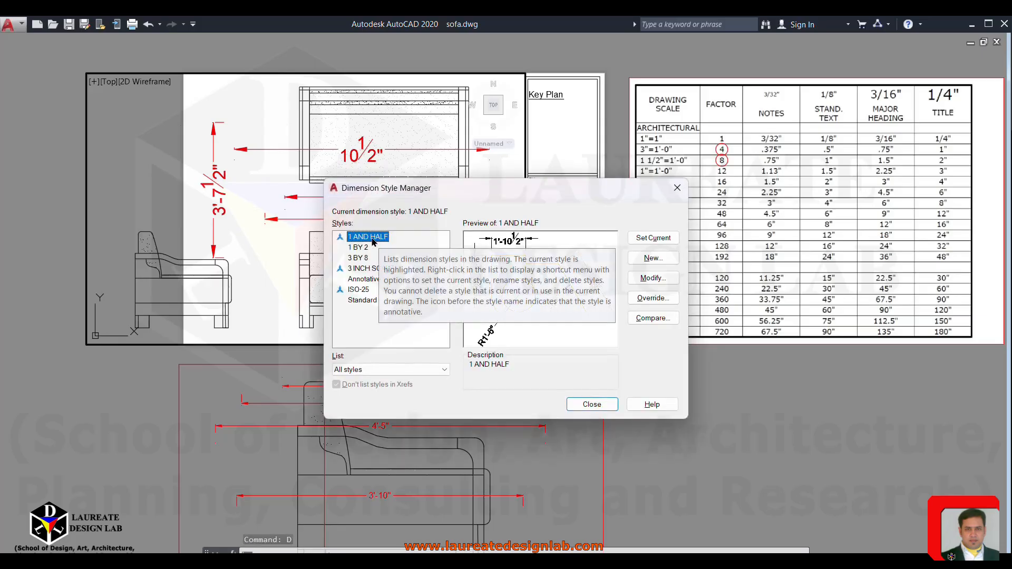
{"action": "left_click", "coordinate": [363, 269]}
{"action": "left_click", "coordinate": [377, 238]}
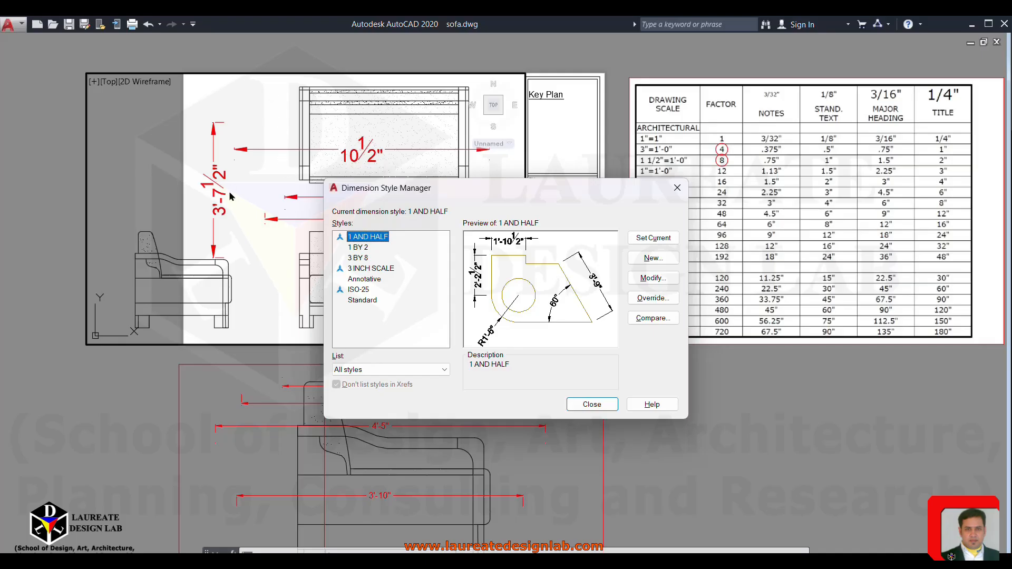
Set the 3 INCH SCALE dimension style's text height and arrow size to 1/2" and apply the style changes.
{"action": "left_click", "coordinate": [369, 269]}
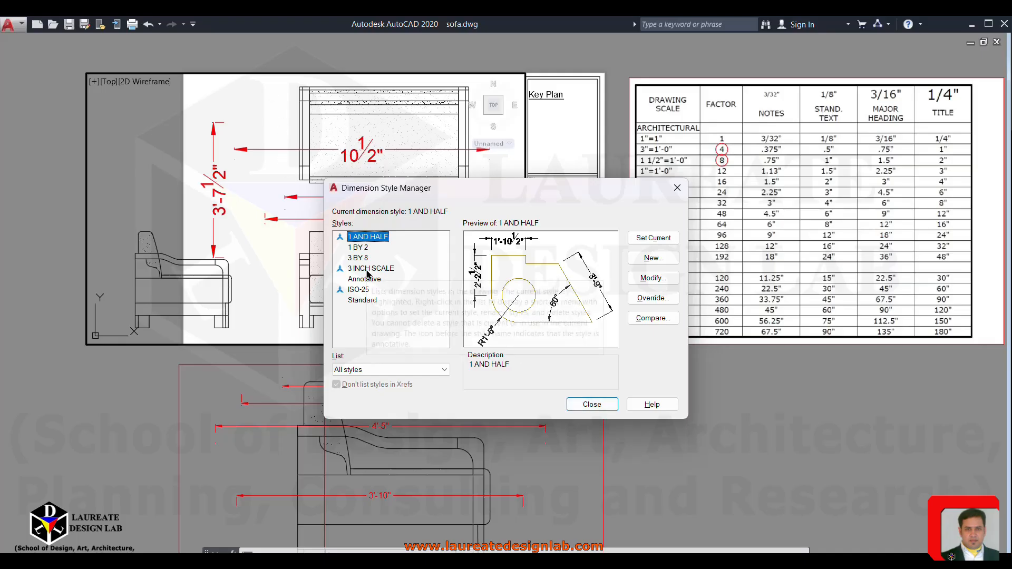
{"action": "left_click", "coordinate": [662, 280]}
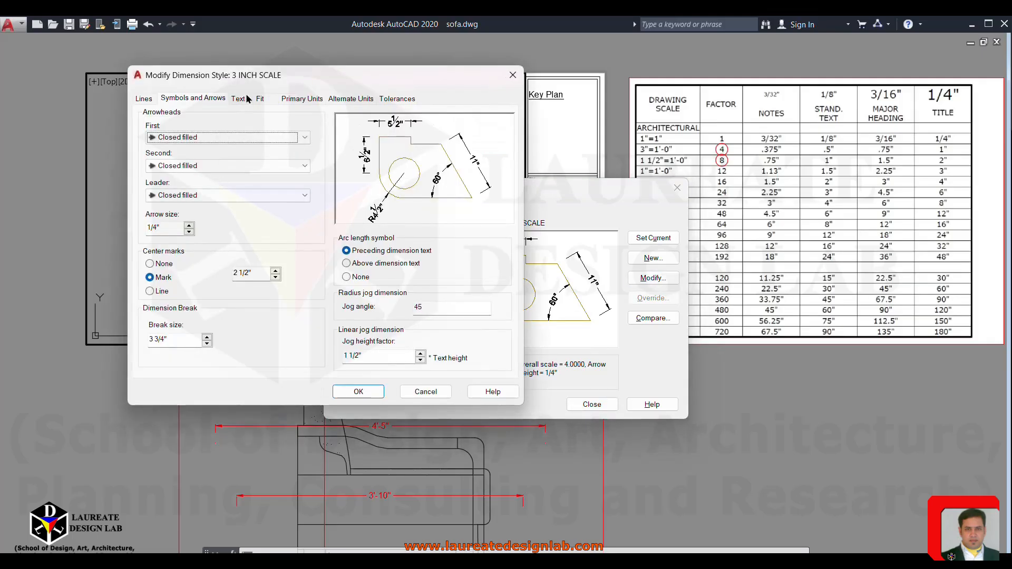
{"action": "left_click", "coordinate": [248, 98]}
{"action": "double_click", "coordinate": [295, 191]}
{"action": "type", "text": "1/2"}
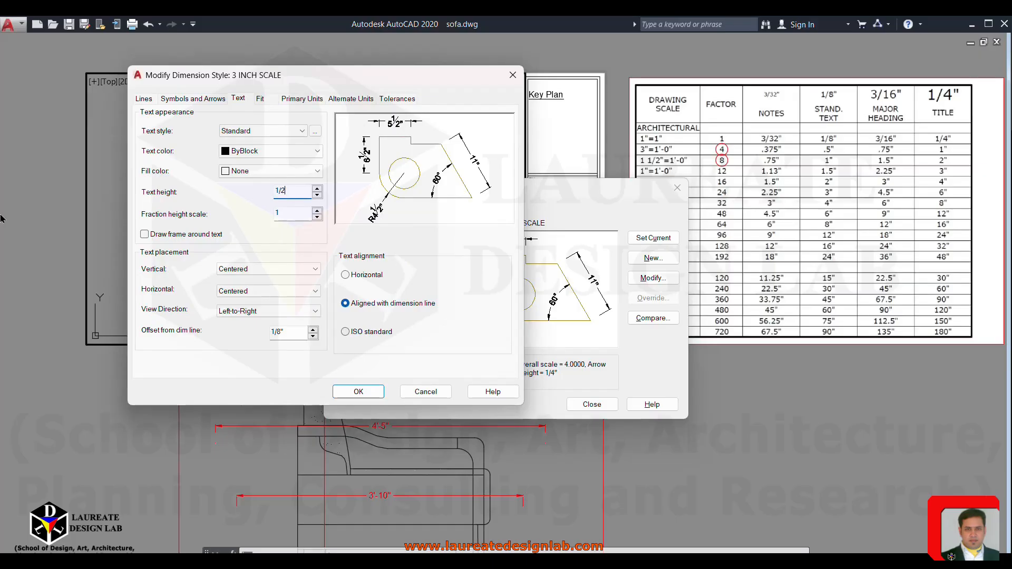
{"action": "left_click", "coordinate": [193, 99]}
{"action": "double_click", "coordinate": [158, 228]}
{"action": "type", "text": "1/2"}
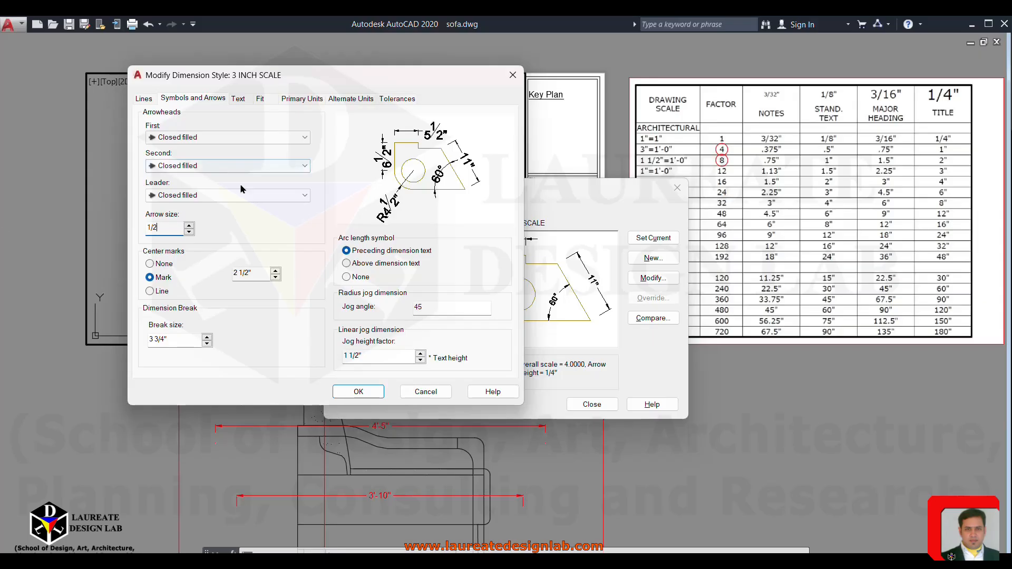
{"action": "left_click", "coordinate": [363, 393]}
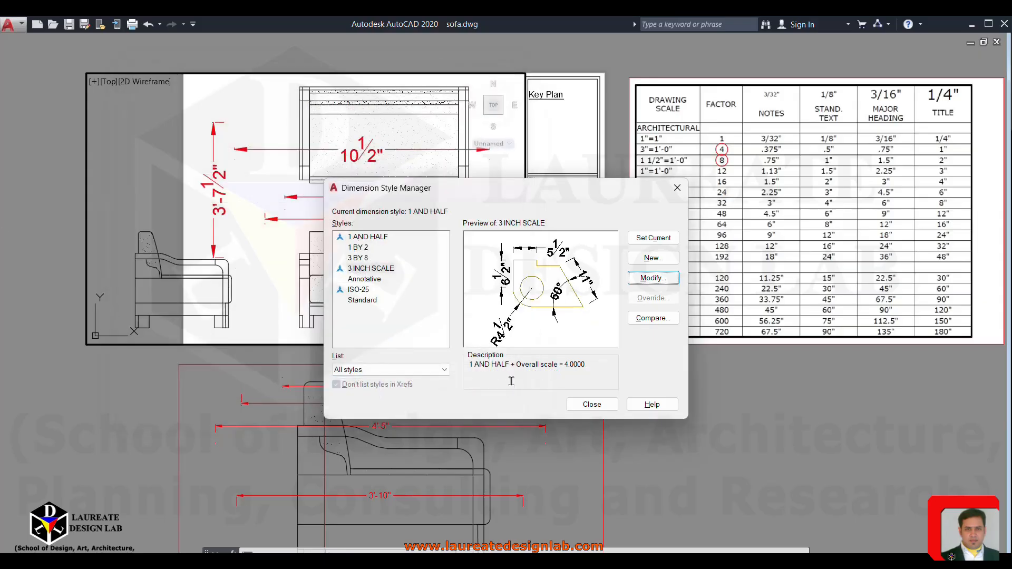
Make 3 INCH SCALE the current dimension style and close the Dimension Style Manager.
{"action": "left_click", "coordinate": [387, 268]}
{"action": "left_click", "coordinate": [654, 238]}
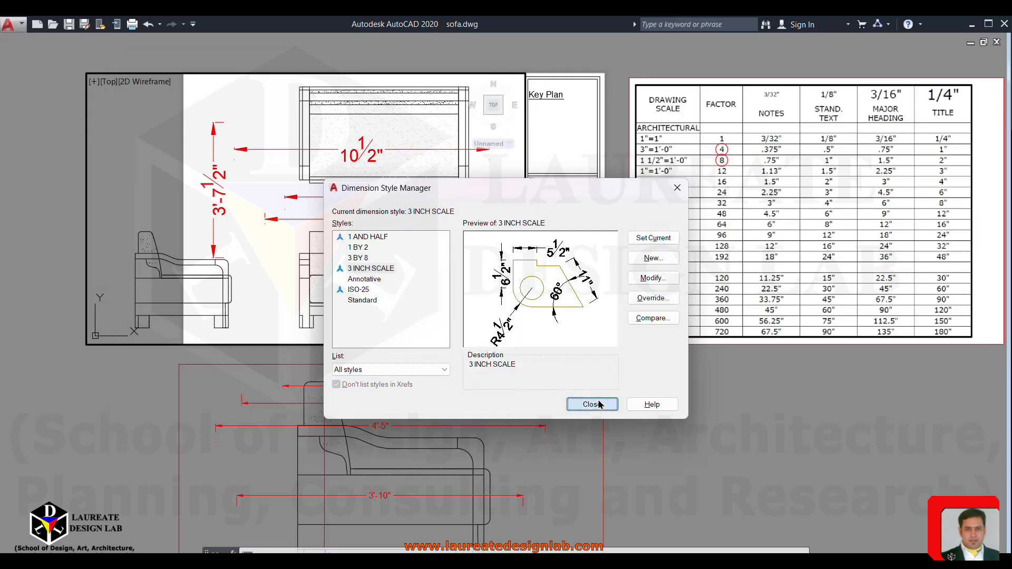
{"action": "left_click", "coordinate": [593, 404]}
In the lower viewport, place a horizontal linear dimension about 4'-6" long below the sofa's side view, then return to paper space.
{"action": "middle_click_drag", "start_coordinate": [391, 346], "coordinate": [415, 179]}
{"action": "left_click", "coordinate": [378, 410]}
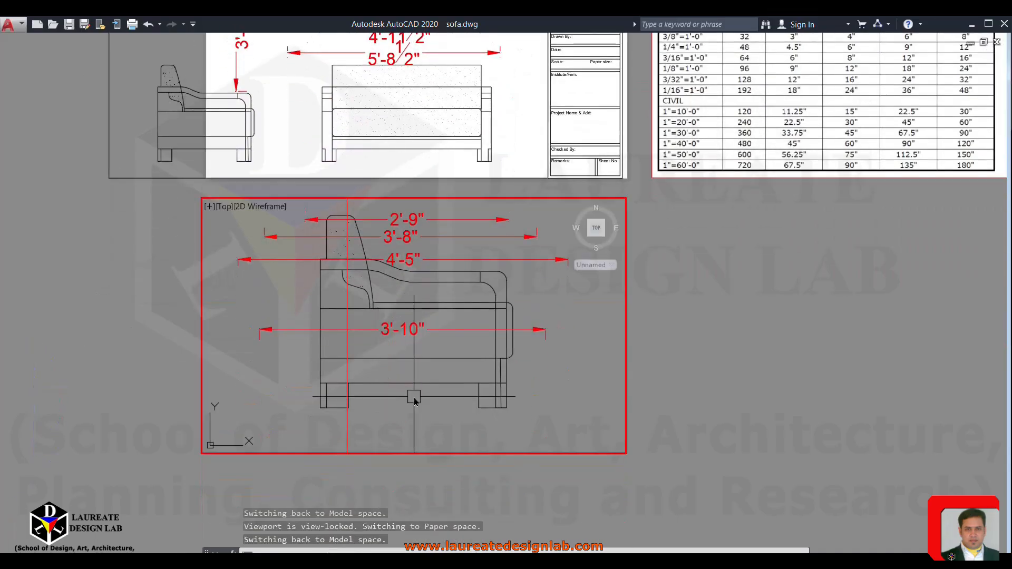
{"action": "type", "text": "DIMLINEAR"}
{"action": "key", "text": "Return"}
{"action": "left_click", "coordinate": [499, 410]}
{"action": "left_click", "coordinate": [583, 413]}
{"action": "left_click", "coordinate": [477, 416]}
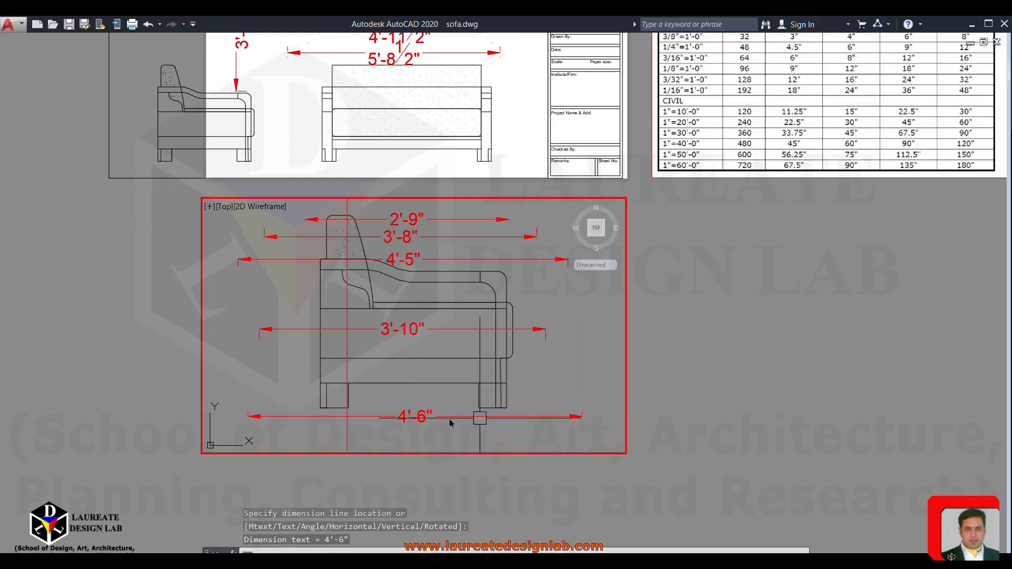
{"action": "scroll", "coordinate": [464, 417], "scroll_direction": "down", "scroll_amount": 2}
{"action": "middle_click_drag", "start_coordinate": [436, 406], "coordinate": [433, 426]}
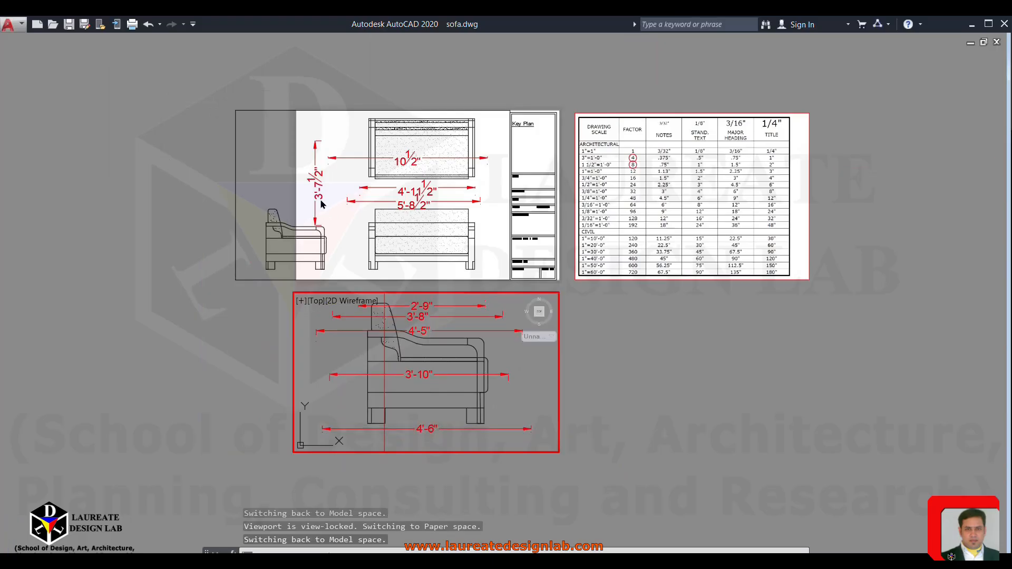
{"action": "double_click", "coordinate": [582, 347]}
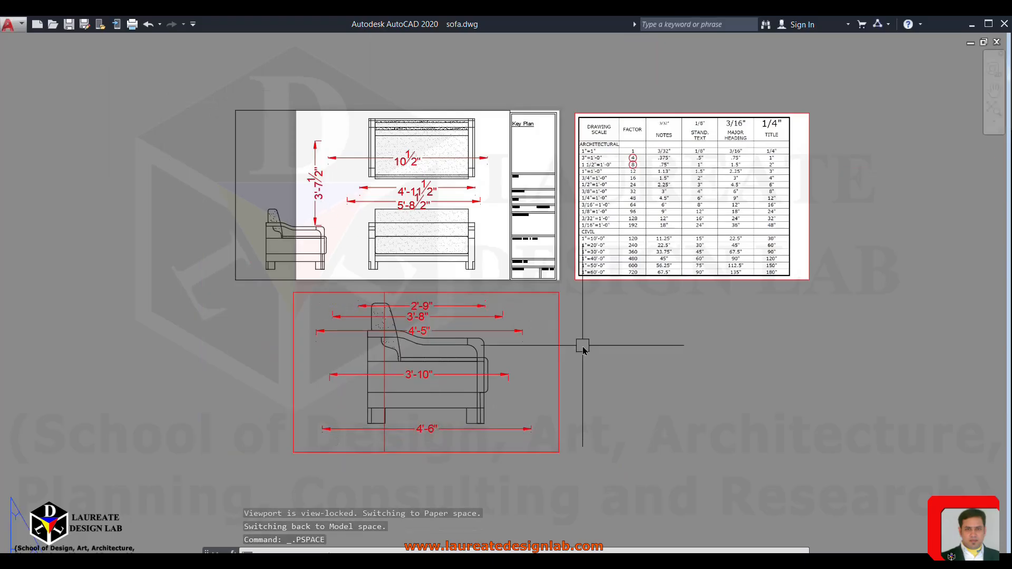
Review the 3 INCH SCALE style's annotative fit setting, text height and arrow size, and close the Dimension Style Manager.
{"action": "type", "text": "d"}
{"action": "key", "text": "Return"}
{"action": "left_click", "coordinate": [650, 278]}
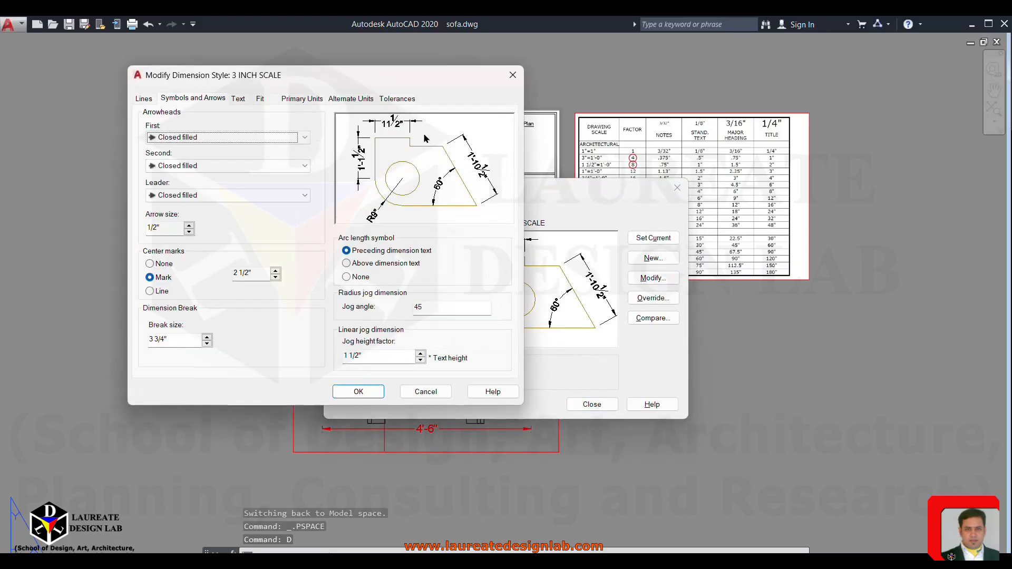
{"action": "left_click", "coordinate": [261, 100]}
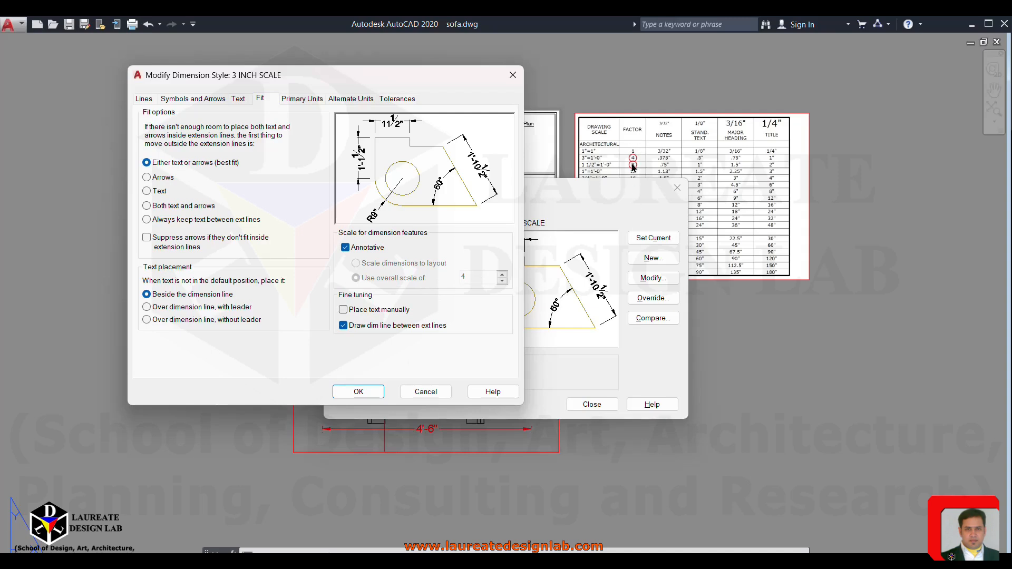
{"action": "left_click", "coordinate": [238, 99]}
{"action": "double_click", "coordinate": [290, 192]}
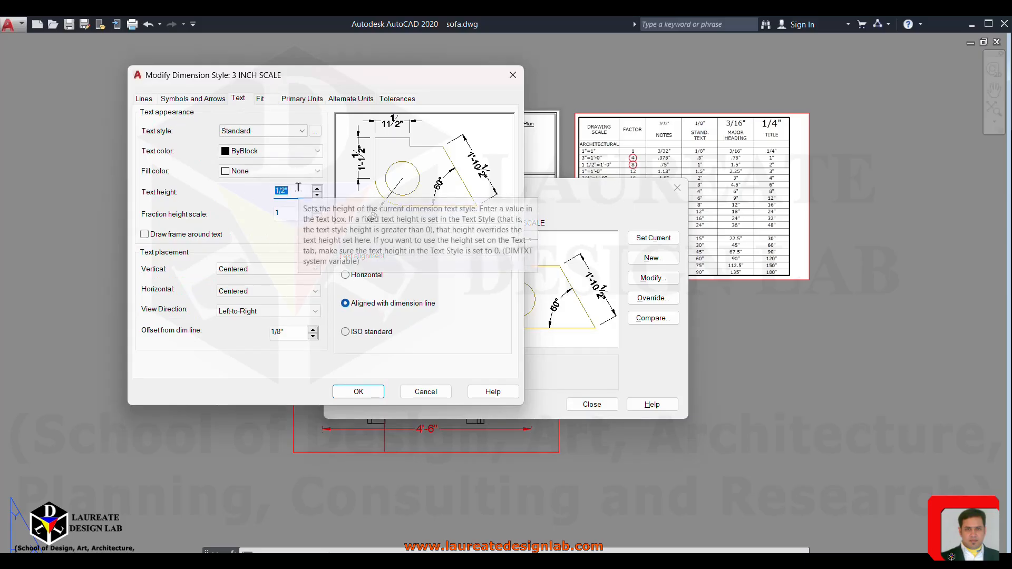
{"action": "left_click", "coordinate": [190, 98]}
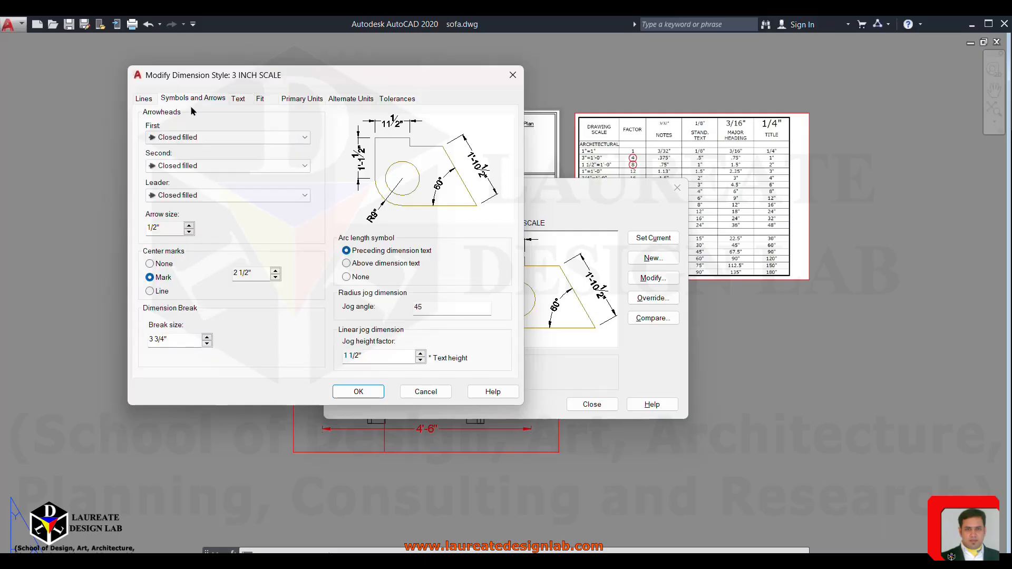
{"action": "double_click", "coordinate": [173, 227]}
{"action": "left_click", "coordinate": [359, 392]}
{"action": "left_click", "coordinate": [592, 404]}
Compare factors 4 and 8 in the drawing scale table with the dimension sizes in both sofa viewports.
{"action": "scroll", "coordinate": [679, 221], "scroll_direction": "up", "scroll_amount": 4}
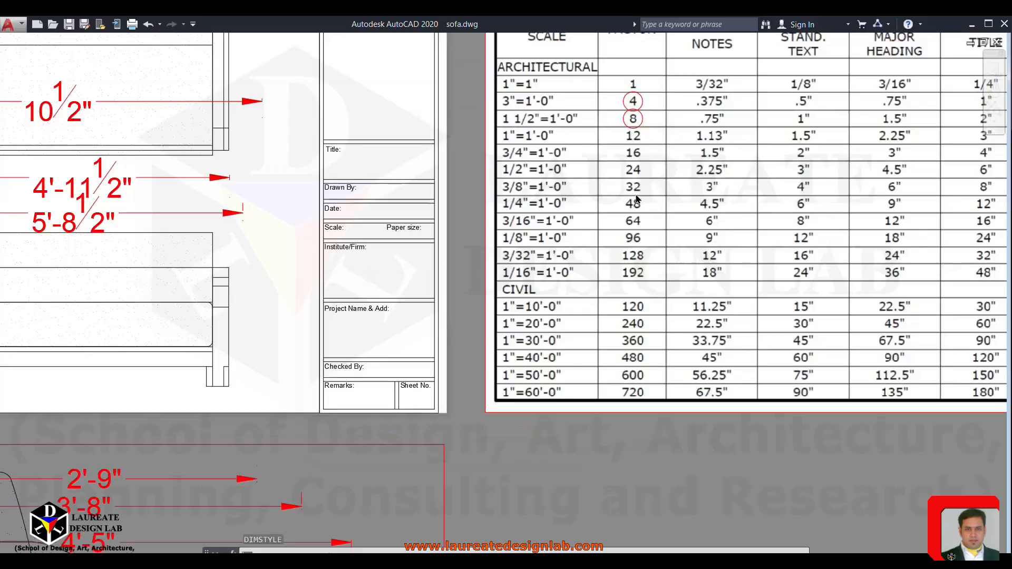
{"action": "scroll", "coordinate": [612, 276], "scroll_direction": "down", "scroll_amount": 2}
{"action": "scroll", "coordinate": [629, 279], "scroll_direction": "down", "scroll_amount": 3}
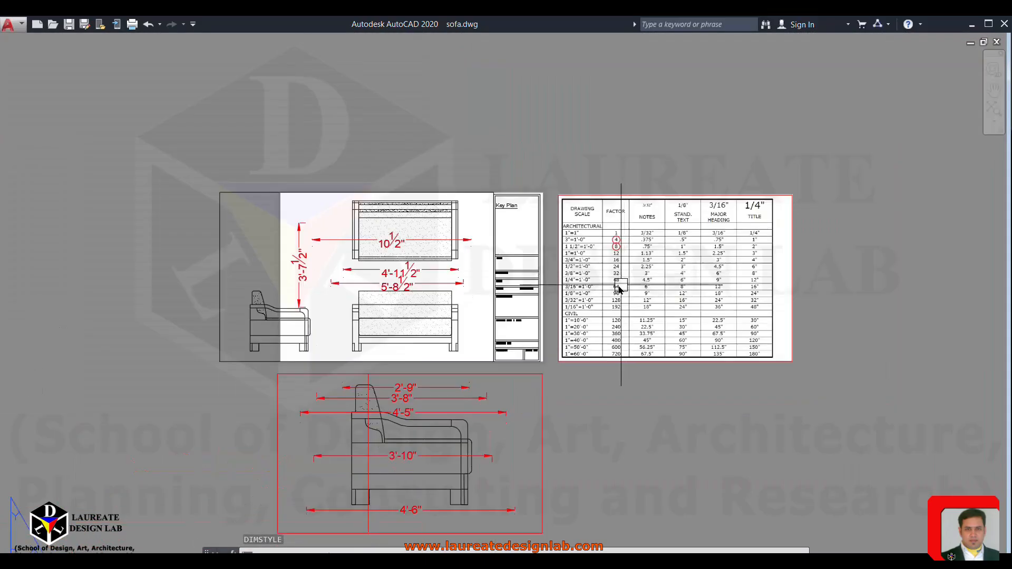
{"action": "scroll", "coordinate": [619, 264], "scroll_direction": "up", "scroll_amount": 5}
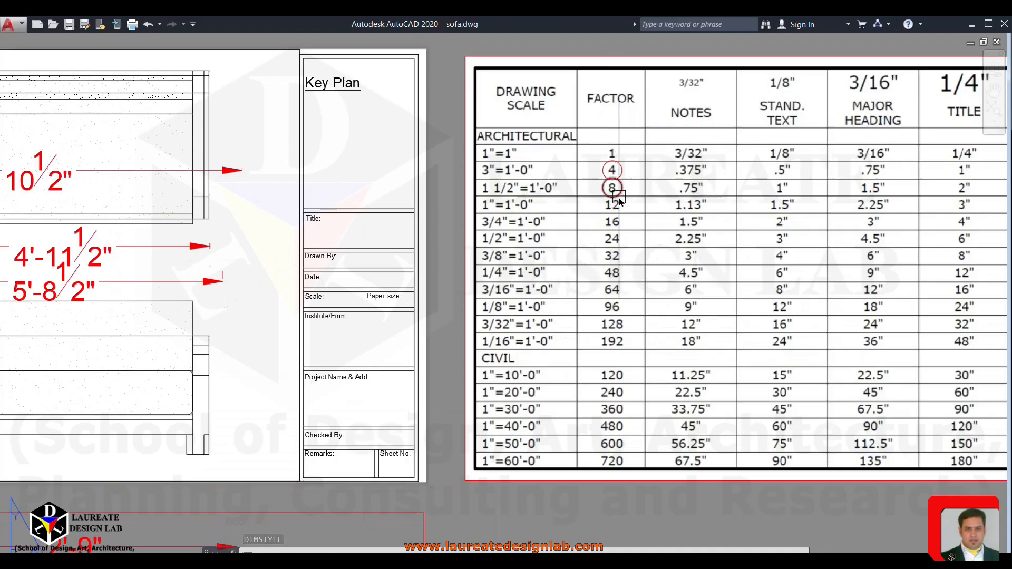
{"action": "scroll", "coordinate": [631, 197], "scroll_direction": "down", "scroll_amount": 2}
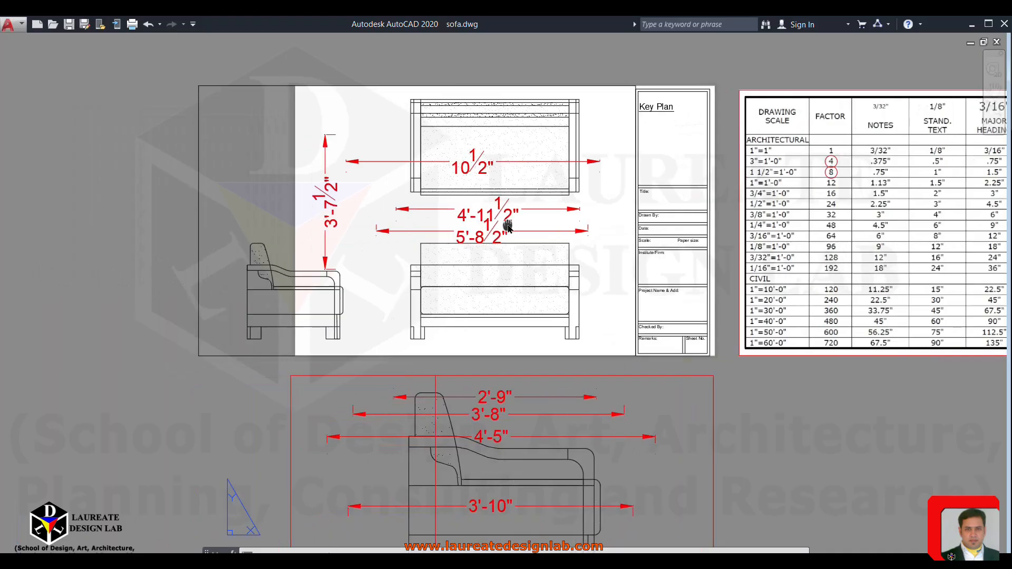